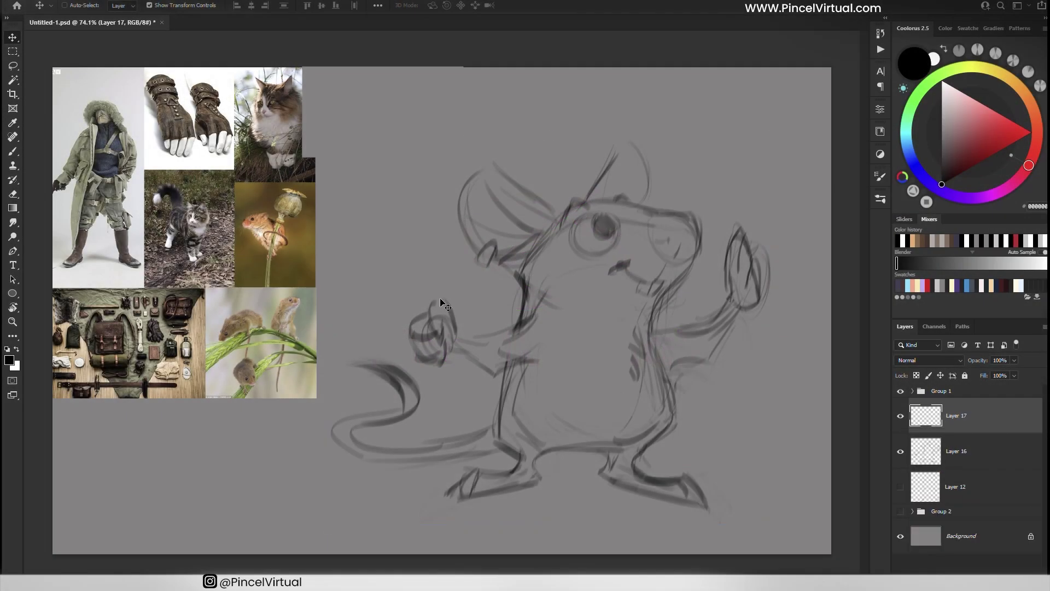
Brush-sketch a long diagonal wooden staff with a capped top beside the mouse
{"action": "key", "text": "b"}
{"action": "mouse_move", "coordinate": [489, 514]}
{"action": "left_mouse_down"}
{"action": "mouse_move", "coordinate": [454, 522]}
{"action": "mouse_move", "coordinate": [418, 265]}
{"action": "mouse_move", "coordinate": [389, 208]}
{"action": "left_mouse_up"}
{"action": "mouse_move", "coordinate": [425, 303]}
{"action": "left_mouse_down"}
{"action": "mouse_move", "coordinate": [365, 172]}
{"action": "mouse_move", "coordinate": [408, 257]}
{"action": "left_mouse_up"}
{"action": "left_click_drag", "start_coordinate": [484, 538], "coordinate": [407, 273]}
{"action": "left_click_drag", "start_coordinate": [435, 329], "coordinate": [363, 171]}
{"action": "left_click_drag", "start_coordinate": [363, 172], "coordinate": [386, 167]}
{"action": "key", "text": "e"}
{"action": "key", "text": "b"}
Add a short branch and darken the staff lines around the paw ring and lower shaft
{"action": "mouse_move", "coordinate": [396, 282]}
{"action": "left_mouse_down"}
{"action": "mouse_move", "coordinate": [371, 229]}
{"action": "mouse_move", "coordinate": [375, 249]}
{"action": "left_mouse_up"}
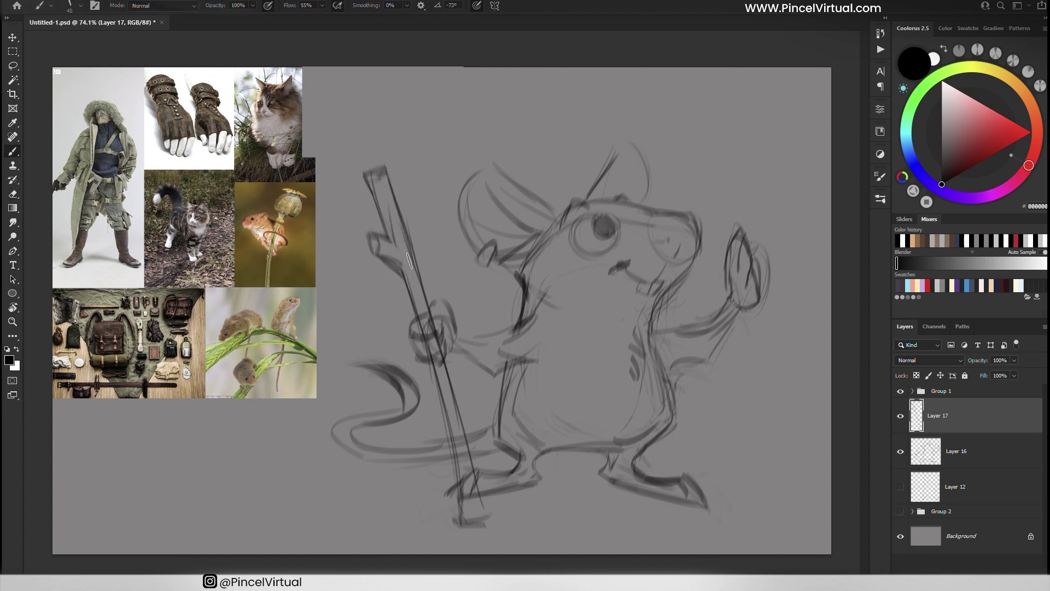
{"action": "left_click_drag", "start_coordinate": [431, 331], "coordinate": [444, 374]}
{"action": "mouse_move", "coordinate": [414, 272]}
{"action": "left_mouse_down"}
{"action": "mouse_move", "coordinate": [430, 308]}
{"action": "mouse_move", "coordinate": [410, 334]}
{"action": "mouse_move", "coordinate": [425, 342]}
{"action": "left_mouse_up"}
{"action": "left_click_drag", "start_coordinate": [401, 281], "coordinate": [427, 324]}
{"action": "mouse_move", "coordinate": [430, 362]}
{"action": "left_mouse_down"}
{"action": "mouse_move", "coordinate": [457, 432]}
{"action": "mouse_move", "coordinate": [460, 420]}
{"action": "mouse_move", "coordinate": [465, 484]}
{"action": "mouse_move", "coordinate": [466, 471]}
{"action": "left_mouse_up"}
{"action": "left_click_drag", "start_coordinate": [461, 423], "coordinate": [471, 478]}
{"action": "left_click_drag", "start_coordinate": [431, 372], "coordinate": [453, 408]}
Rotate the staff about 11° so it stands upright
{"action": "key", "text": "ctrl+t"}
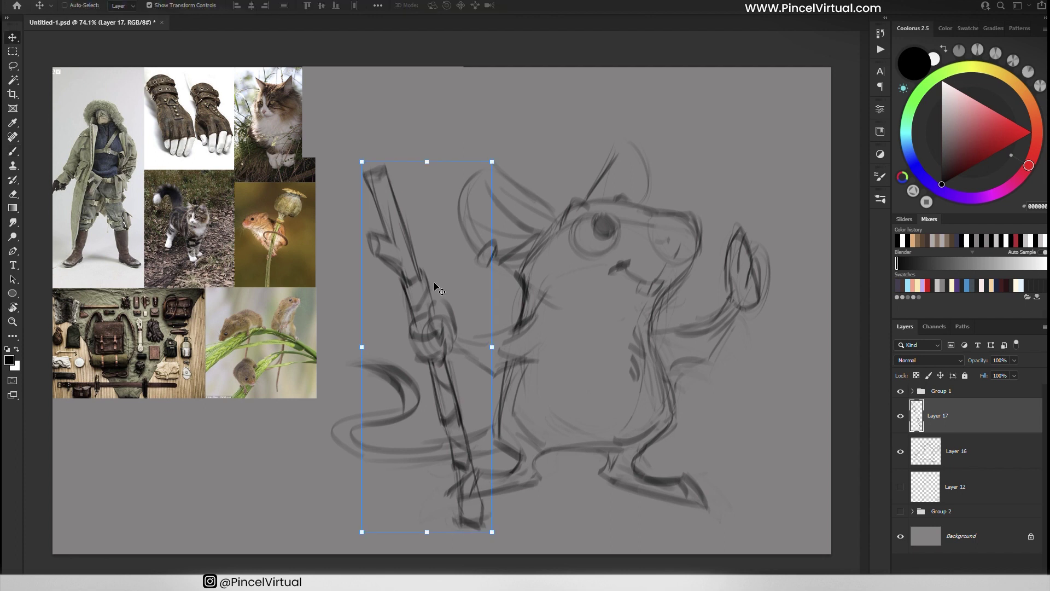
{"action": "left_click_drag", "start_coordinate": [454, 201], "coordinate": [466, 256]}
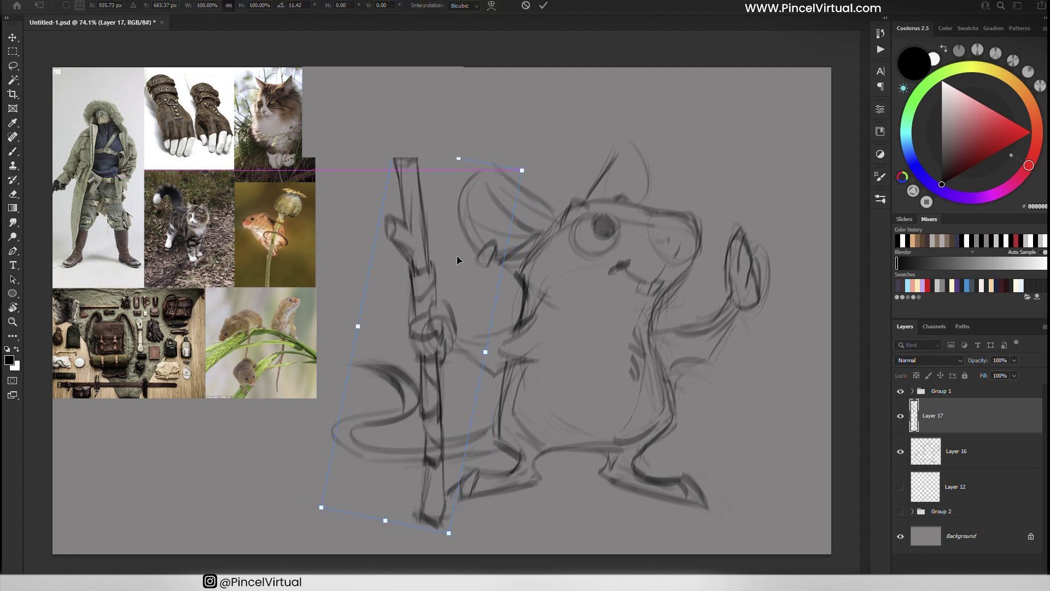
{"action": "key", "text": "Escape"}
Enlarge and warp the mouse sketch rightward, then shift the reference collage up-left
{"action": "key", "text": "alt+bracketleft"}
{"action": "key", "text": "ctrl+t"}
{"action": "mouse_move", "coordinate": [772, 517]}
{"action": "left_mouse_down"}
{"action": "mouse_move", "coordinate": [784, 514]}
{"action": "mouse_move", "coordinate": [765, 513]}
{"action": "left_mouse_up"}
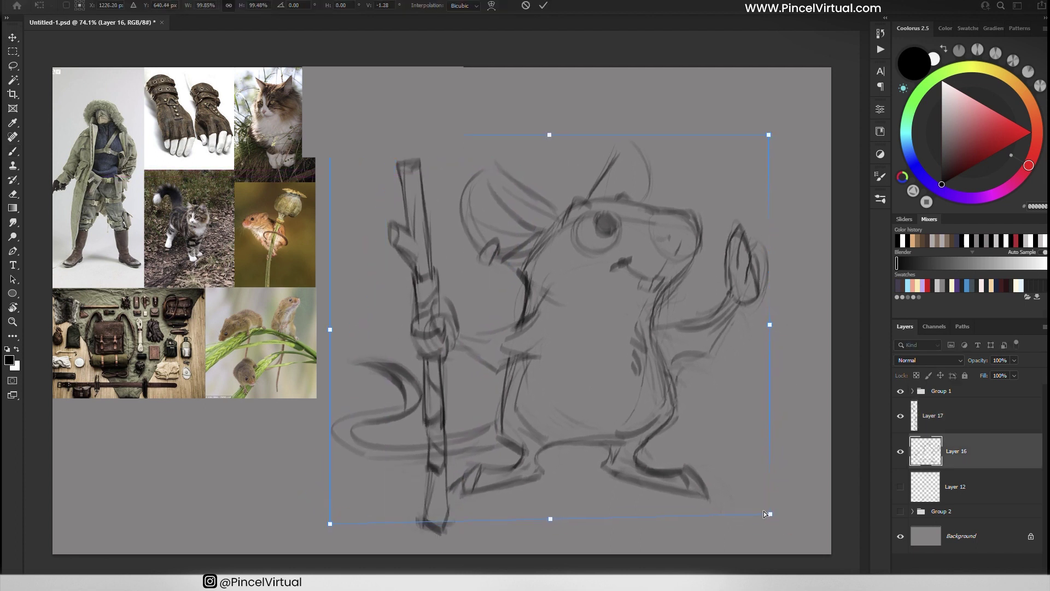
{"action": "mouse_move", "coordinate": [624, 425]}
{"action": "left_mouse_down"}
{"action": "mouse_move", "coordinate": [411, 329]}
{"action": "mouse_move", "coordinate": [712, 491]}
{"action": "mouse_move", "coordinate": [760, 236]}
{"action": "mouse_move", "coordinate": [753, 160]}
{"action": "left_mouse_up"}
{"action": "key", "text": "Return"}
{"action": "left_click", "coordinate": [940, 390]}
{"action": "left_click_drag", "start_coordinate": [218, 190], "coordinate": [202, 91]}
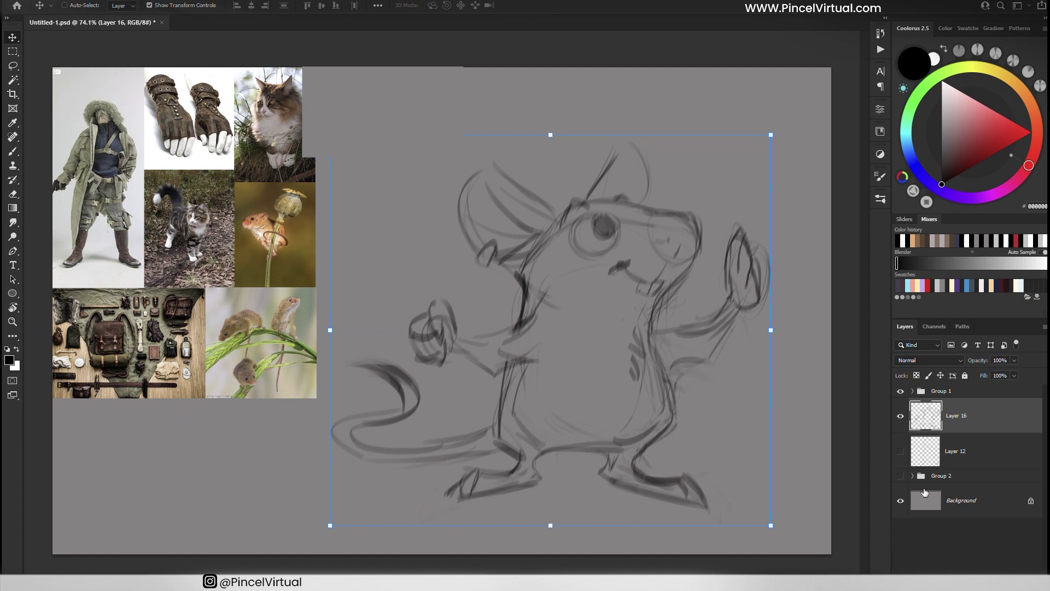
On a new layer, redraw the diagonal staff with a cap at its top
{"action": "key", "text": "ctrl+shift+alt+n"}
{"action": "key", "text": "b"}
{"action": "mouse_move", "coordinate": [453, 522]}
{"action": "left_mouse_down"}
{"action": "mouse_move", "coordinate": [489, 513]}
{"action": "mouse_move", "coordinate": [391, 219]}
{"action": "mouse_move", "coordinate": [375, 202]}
{"action": "left_mouse_up"}
{"action": "mouse_move", "coordinate": [385, 166]}
{"action": "left_mouse_down"}
{"action": "mouse_move", "coordinate": [483, 528]}
{"action": "mouse_move", "coordinate": [408, 230]}
{"action": "mouse_move", "coordinate": [364, 172]}
{"action": "left_mouse_up"}
{"action": "left_click_drag", "start_coordinate": [364, 172], "coordinate": [387, 166]}
{"action": "key", "text": "e"}
{"action": "key", "text": "b"}
Add a small branch stub and reinforce the staff lines near the paw and lower shaft
{"action": "left_click_drag", "start_coordinate": [401, 276], "coordinate": [380, 255]}
{"action": "left_click_drag", "start_coordinate": [369, 232], "coordinate": [389, 241]}
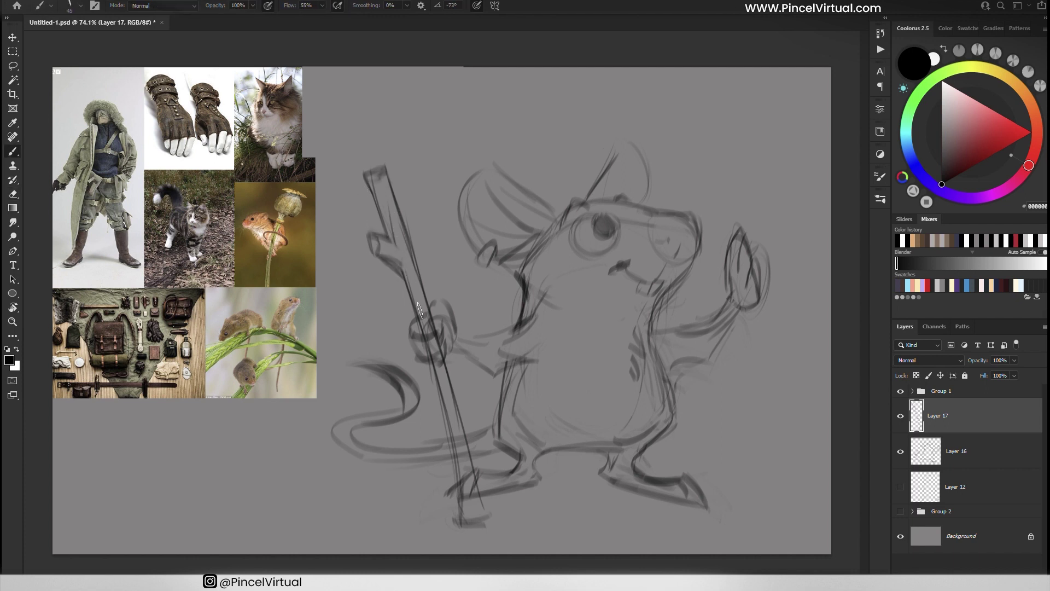
{"action": "left_click_drag", "start_coordinate": [422, 327], "coordinate": [440, 377]}
{"action": "left_click_drag", "start_coordinate": [420, 271], "coordinate": [404, 309]}
{"action": "mouse_move", "coordinate": [426, 271]}
{"action": "left_mouse_down"}
{"action": "mouse_move", "coordinate": [415, 334]}
{"action": "mouse_move", "coordinate": [428, 328]}
{"action": "left_mouse_up"}
{"action": "left_click_drag", "start_coordinate": [432, 363], "coordinate": [457, 426]}
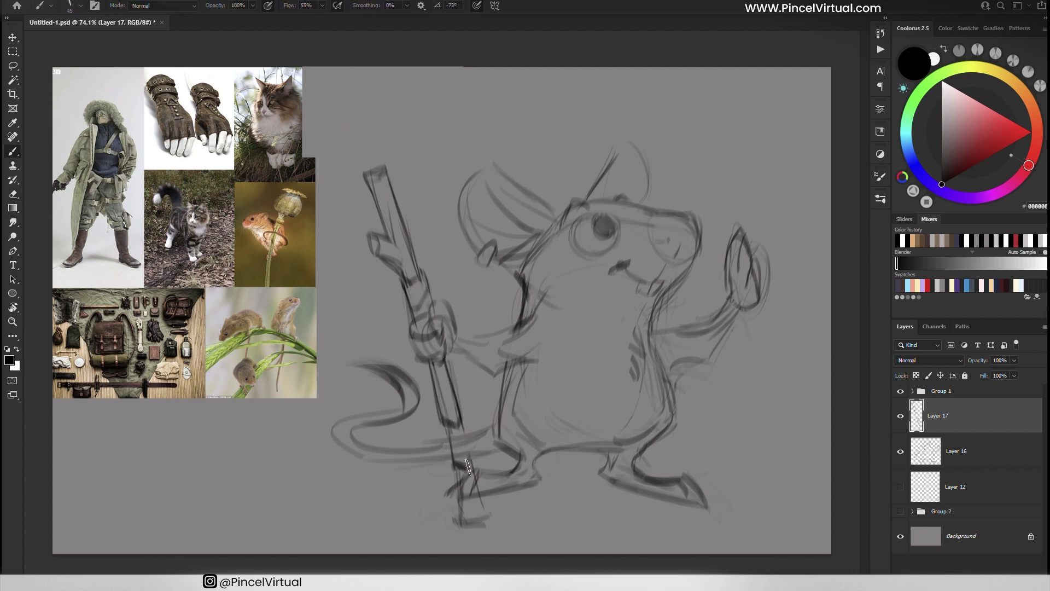
Rotate the redrawn staff about 11° upright
{"action": "key", "text": "ctrl+t"}
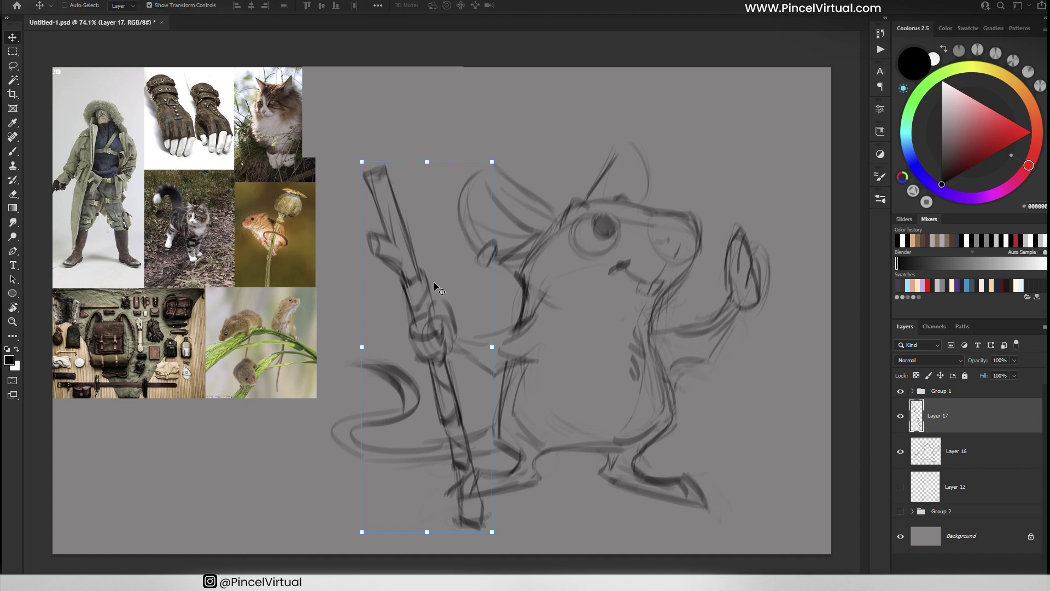
{"action": "mouse_move", "coordinate": [438, 299]}
{"action": "left_mouse_down"}
{"action": "mouse_move", "coordinate": [448, 255]}
{"action": "mouse_move", "coordinate": [458, 258]}
{"action": "left_mouse_up"}
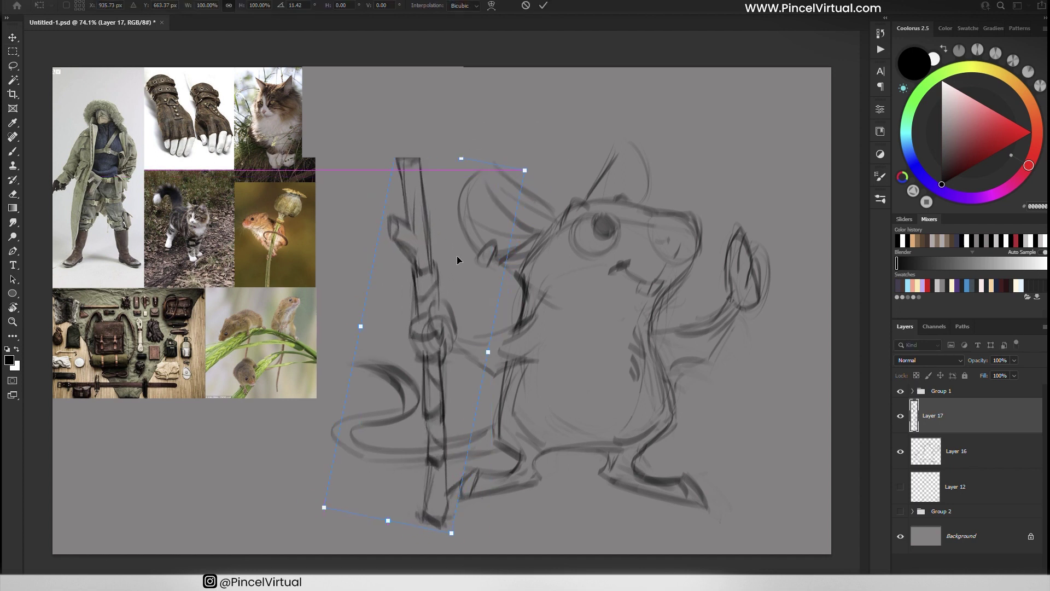
{"action": "key", "text": "Return"}
Scale and warp the mouse sketch's body and arm, then select the reference collage
{"action": "key", "text": "alt+bracketleft"}
{"action": "key", "text": "ctrl+t"}
{"action": "mouse_move", "coordinate": [772, 522]}
{"action": "left_mouse_down"}
{"action": "mouse_move", "coordinate": [782, 512]}
{"action": "mouse_move", "coordinate": [763, 511]}
{"action": "left_mouse_up"}
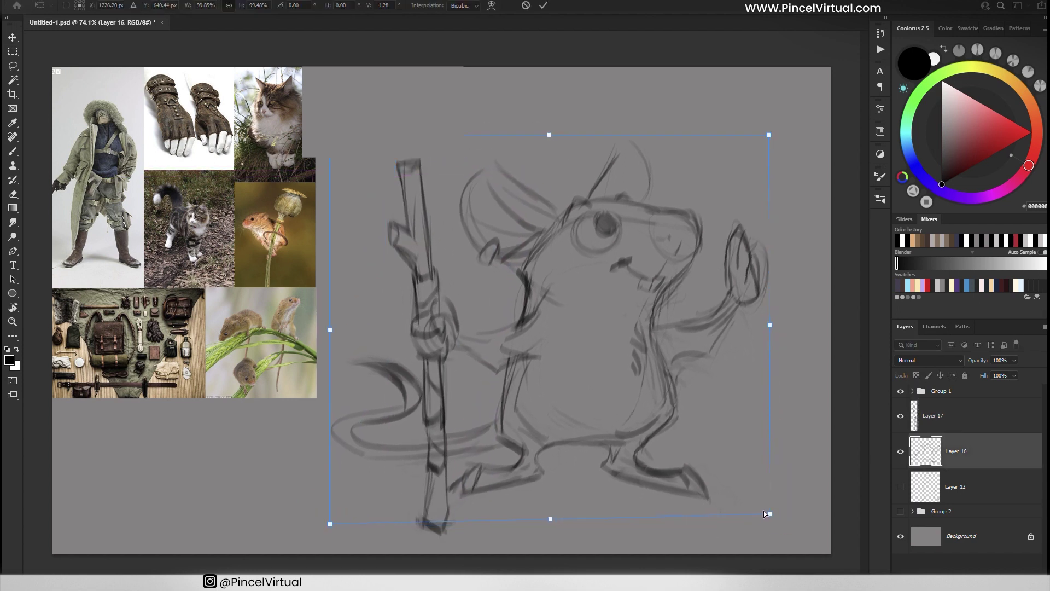
{"action": "left_click_drag", "start_coordinate": [429, 299], "coordinate": [520, 323]}
{"action": "left_click_drag", "start_coordinate": [763, 235], "coordinate": [753, 159]}
{"action": "key", "text": "Return"}
{"action": "key", "text": "alt+period"}
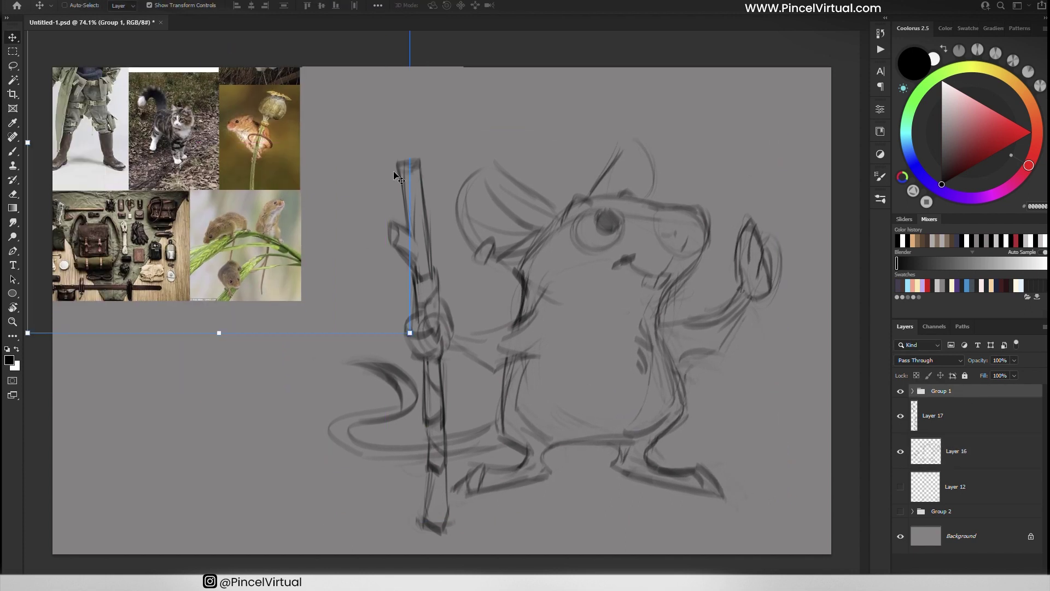
Ink clean contour lines for both sides of the mouse's head, redoing the overlong strokes
{"action": "left_click_drag", "start_coordinate": [591, 340], "coordinate": [663, 191]}
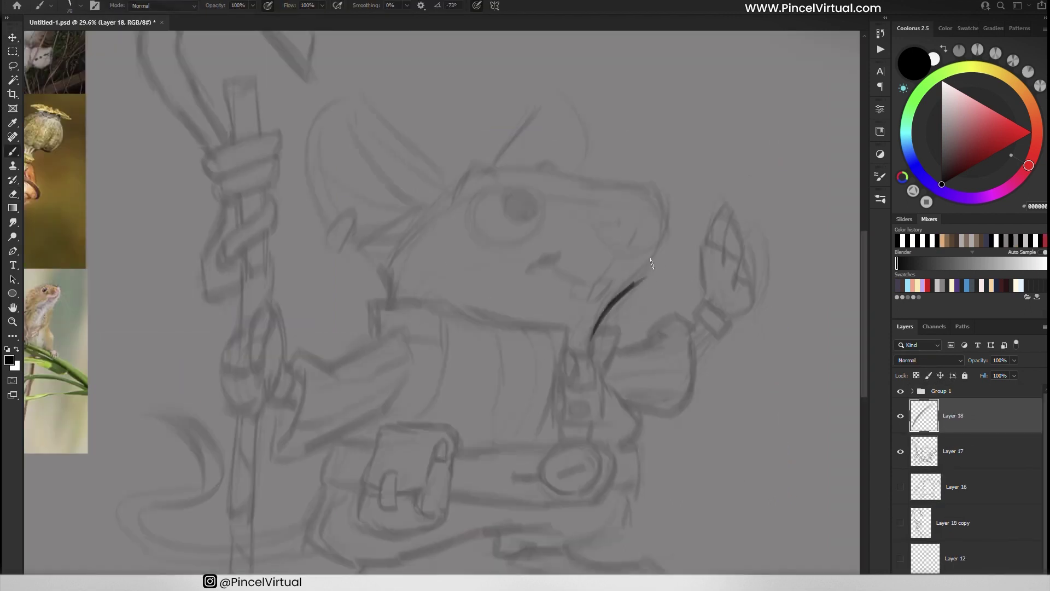
{"action": "mouse_move", "coordinate": [371, 350]}
{"action": "left_mouse_down"}
{"action": "mouse_move", "coordinate": [417, 249]}
{"action": "mouse_move", "coordinate": [475, 204]}
{"action": "left_mouse_up"}
{"action": "key", "text": "ctrl+z"}
{"action": "left_click_drag", "start_coordinate": [420, 247], "coordinate": [450, 217]}
{"action": "key", "text": "ctrl+z"}
{"action": "key", "text": "ctrl+z"}
{"action": "mouse_move", "coordinate": [352, 331]}
{"action": "left_mouse_down"}
{"action": "mouse_move", "coordinate": [420, 243]}
{"action": "mouse_move", "coordinate": [630, 249]}
{"action": "mouse_move", "coordinate": [616, 310]}
{"action": "mouse_move", "coordinate": [447, 337]}
{"action": "left_mouse_up"}
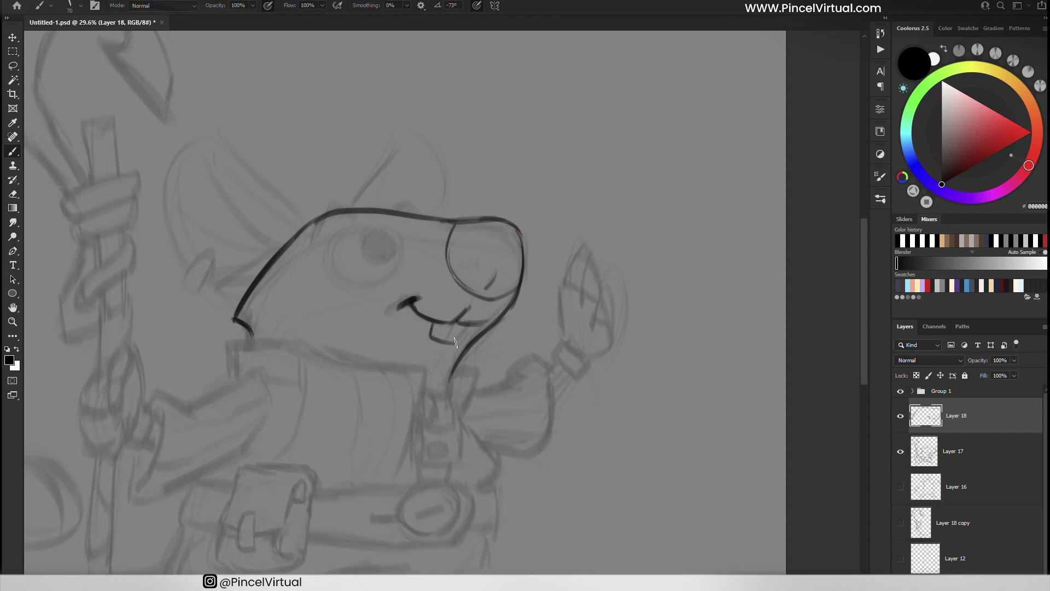
{"action": "key", "text": "ctrl+z"}
Ink the neck line running down to the collar
{"action": "left_click_drag", "start_coordinate": [448, 375], "coordinate": [449, 390]}
{"action": "key", "text": "ctrl+z"}
{"action": "left_click_drag", "start_coordinate": [496, 277], "coordinate": [534, 200]}
{"action": "mouse_move", "coordinate": [486, 308]}
{"action": "left_mouse_down"}
{"action": "mouse_move", "coordinate": [522, 409]}
{"action": "mouse_move", "coordinate": [536, 414]}
{"action": "left_mouse_up"}
{"action": "key", "text": "e"}
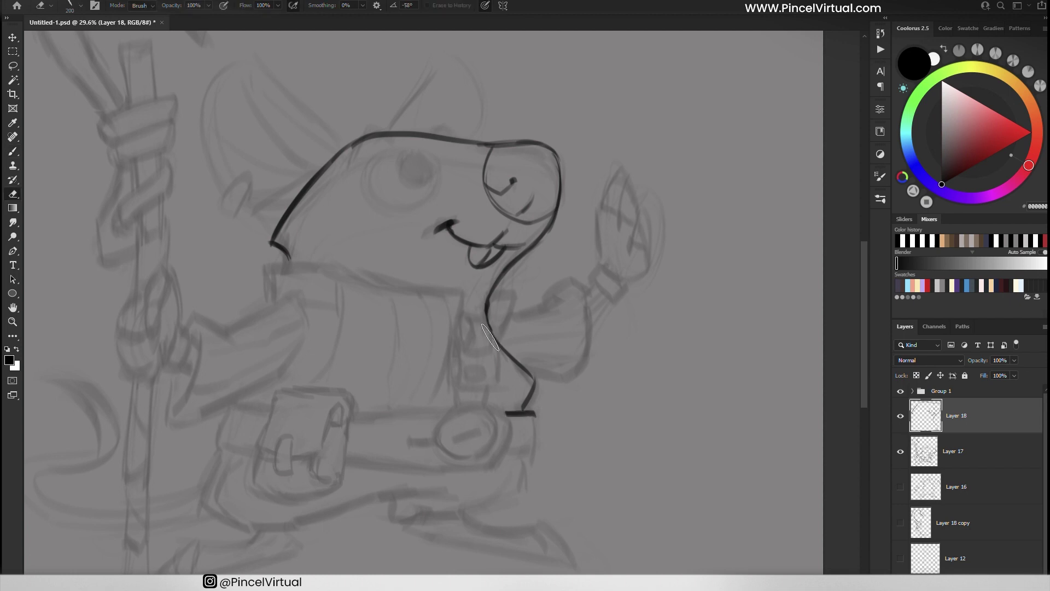
{"action": "key", "text": "b"}
Draw a box-shaped collar tag on the neck and thicken the neck line
{"action": "mouse_move", "coordinate": [459, 320]}
{"action": "left_mouse_down"}
{"action": "mouse_move", "coordinate": [462, 355]}
{"action": "mouse_move", "coordinate": [489, 351]}
{"action": "left_mouse_up"}
{"action": "left_click_drag", "start_coordinate": [490, 350], "coordinate": [483, 315]}
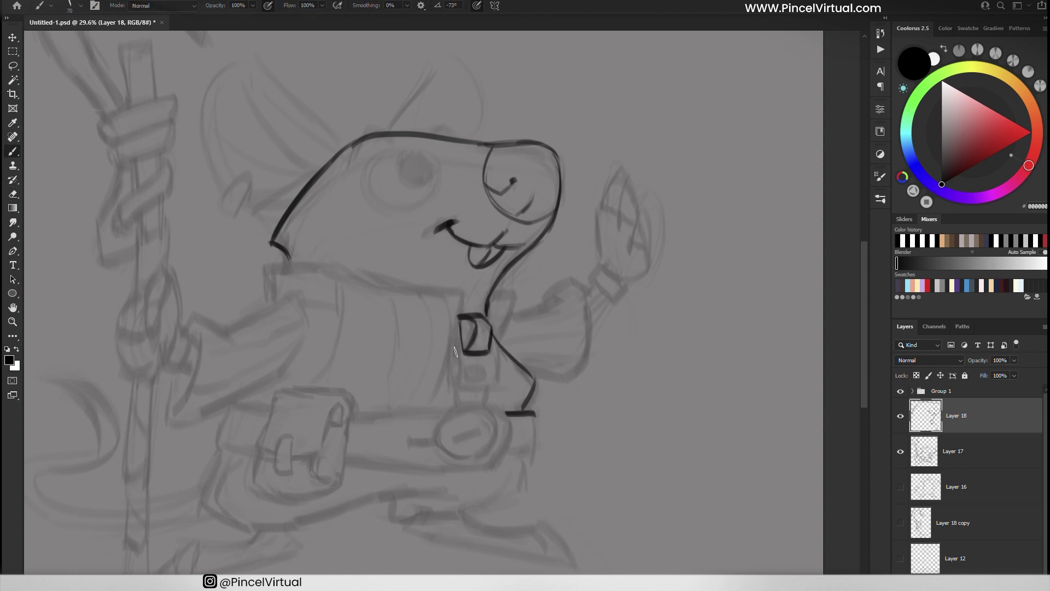
{"action": "mouse_move", "coordinate": [497, 383]}
{"action": "left_mouse_down"}
{"action": "mouse_move", "coordinate": [452, 373]}
{"action": "mouse_move", "coordinate": [446, 328]}
{"action": "mouse_move", "coordinate": [461, 321]}
{"action": "left_mouse_up"}
{"action": "left_click_drag", "start_coordinate": [443, 284], "coordinate": [462, 298]}
{"action": "left_click_drag", "start_coordinate": [274, 298], "coordinate": [368, 269]}
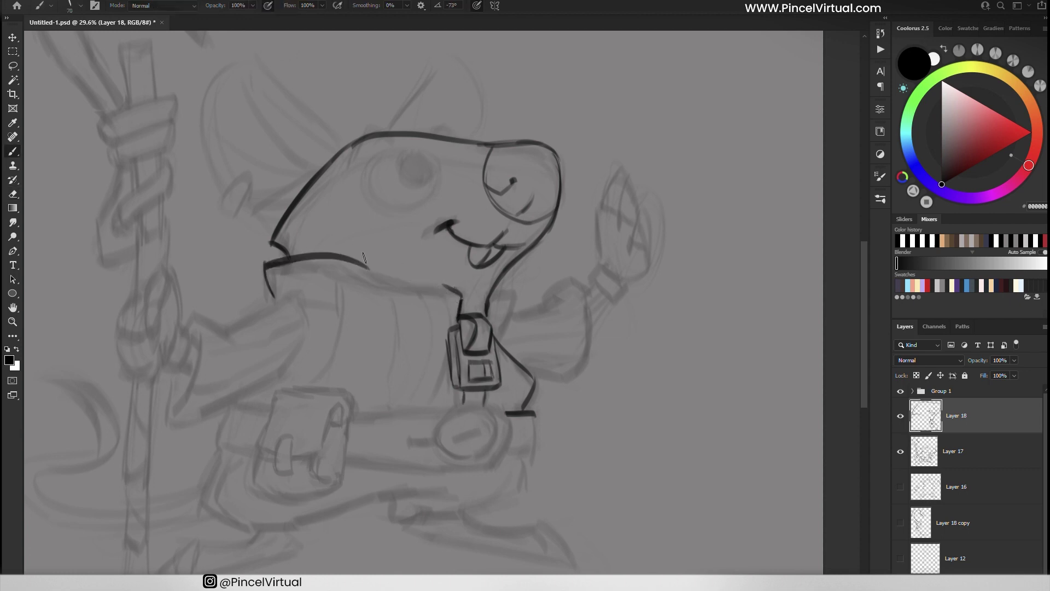
{"action": "key", "text": "ctrl+z"}
Ink the collar line, right neck, raised sleeved arm with a finger, and two sleeve folds
{"action": "left_click_drag", "start_coordinate": [264, 269], "coordinate": [458, 288]}
{"action": "mouse_move", "coordinate": [498, 336]}
{"action": "left_mouse_down"}
{"action": "mouse_move", "coordinate": [514, 296]}
{"action": "mouse_move", "coordinate": [571, 278]}
{"action": "left_mouse_up"}
{"action": "mouse_move", "coordinate": [523, 363]}
{"action": "left_mouse_down"}
{"action": "mouse_move", "coordinate": [569, 380]}
{"action": "mouse_move", "coordinate": [589, 279]}
{"action": "mouse_move", "coordinate": [624, 284]}
{"action": "mouse_move", "coordinate": [618, 164]}
{"action": "left_mouse_up"}
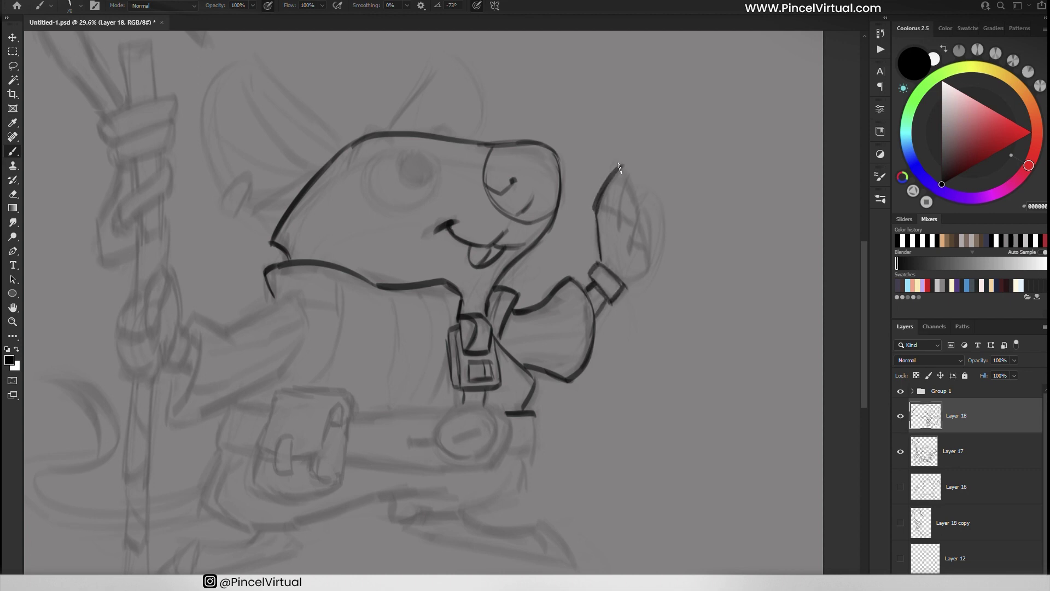
{"action": "mouse_move", "coordinate": [639, 209]}
{"action": "left_mouse_down"}
{"action": "mouse_move", "coordinate": [629, 181]}
{"action": "mouse_move", "coordinate": [624, 282]}
{"action": "left_mouse_up"}
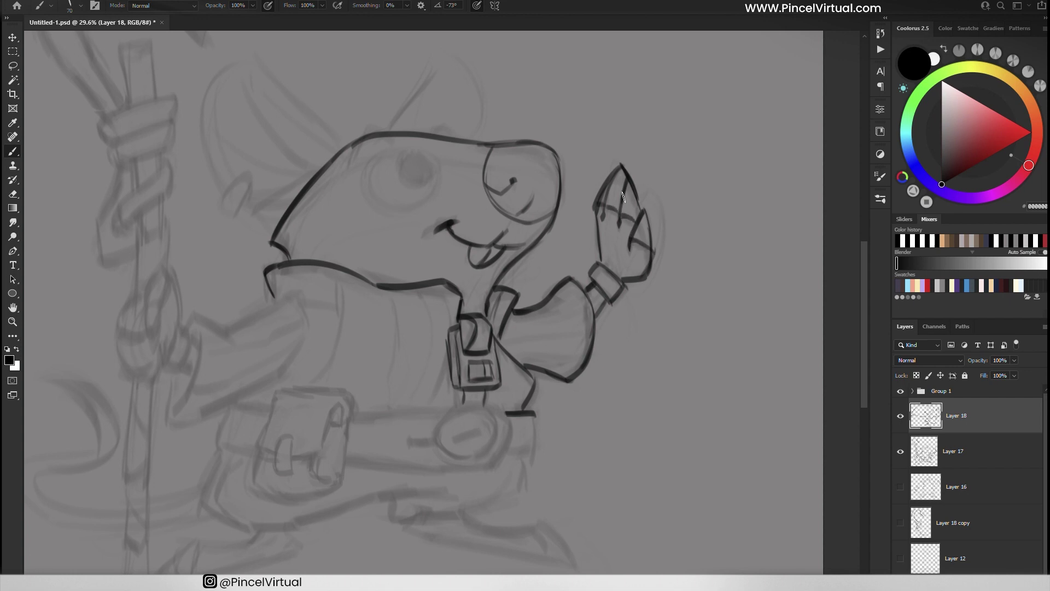
{"action": "left_click_drag", "start_coordinate": [506, 337], "coordinate": [586, 330]}
{"action": "left_click_drag", "start_coordinate": [512, 320], "coordinate": [563, 312]}
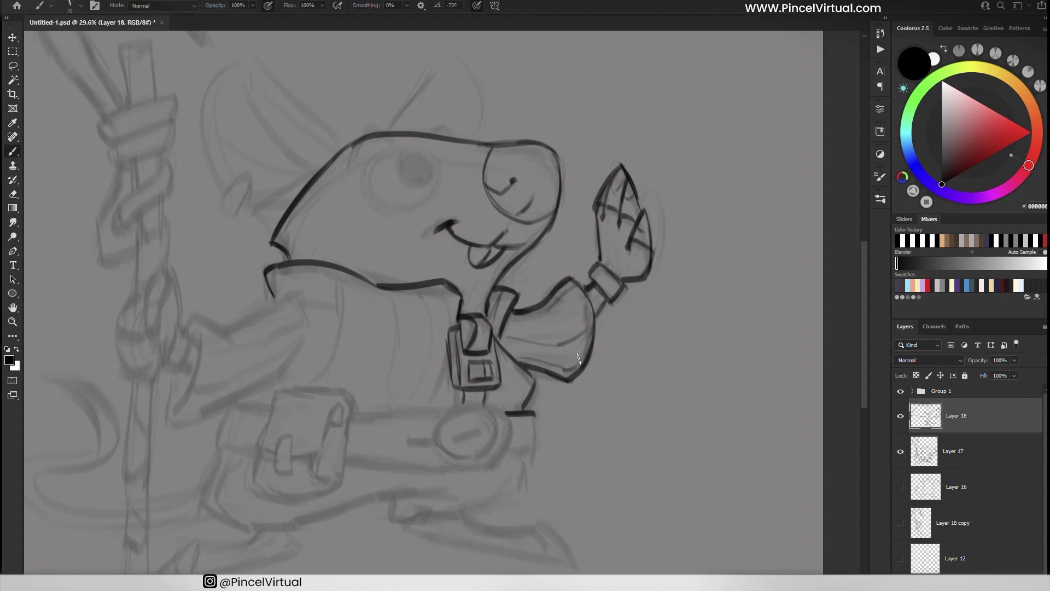
Ink torso fold lines, the torso side, and the left arm reaching to the staff with folds
{"action": "left_click_drag", "start_coordinate": [410, 404], "coordinate": [422, 302]}
{"action": "left_click_drag", "start_coordinate": [315, 380], "coordinate": [323, 290]}
{"action": "mouse_move", "coordinate": [183, 330]}
{"action": "left_mouse_down"}
{"action": "mouse_move", "coordinate": [290, 289]}
{"action": "mouse_move", "coordinate": [273, 379]}
{"action": "left_mouse_up"}
{"action": "mouse_move", "coordinate": [169, 373]}
{"action": "left_mouse_down"}
{"action": "mouse_move", "coordinate": [176, 419]}
{"action": "mouse_move", "coordinate": [279, 376]}
{"action": "left_mouse_up"}
{"action": "left_click_drag", "start_coordinate": [201, 350], "coordinate": [185, 409]}
{"action": "left_click_drag", "start_coordinate": [244, 335], "coordinate": [298, 298]}
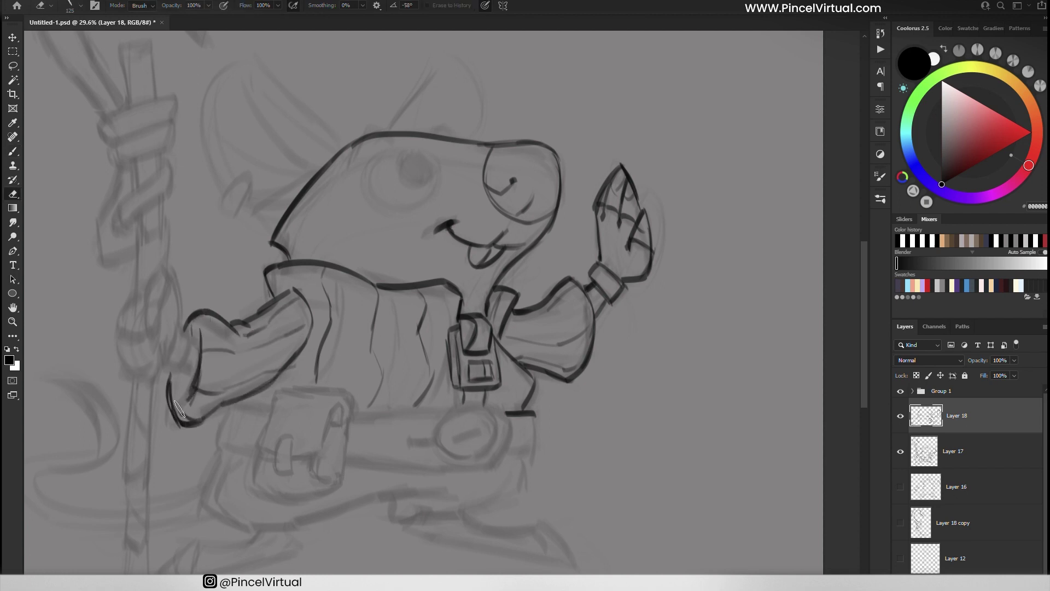
Draw the hand gripping the staff, with thumb and finger lines
{"action": "mouse_move", "coordinate": [172, 359]}
{"action": "left_mouse_down"}
{"action": "mouse_move", "coordinate": [183, 330]}
{"action": "mouse_move", "coordinate": [156, 270]}
{"action": "mouse_move", "coordinate": [145, 328]}
{"action": "left_mouse_up"}
{"action": "left_click_drag", "start_coordinate": [164, 290], "coordinate": [153, 339]}
{"action": "mouse_move", "coordinate": [132, 299]}
{"action": "left_mouse_down"}
{"action": "mouse_move", "coordinate": [127, 378]}
{"action": "mouse_move", "coordinate": [153, 376]}
{"action": "mouse_move", "coordinate": [155, 363]}
{"action": "left_mouse_up"}
{"action": "left_click_drag", "start_coordinate": [119, 328], "coordinate": [147, 331]}
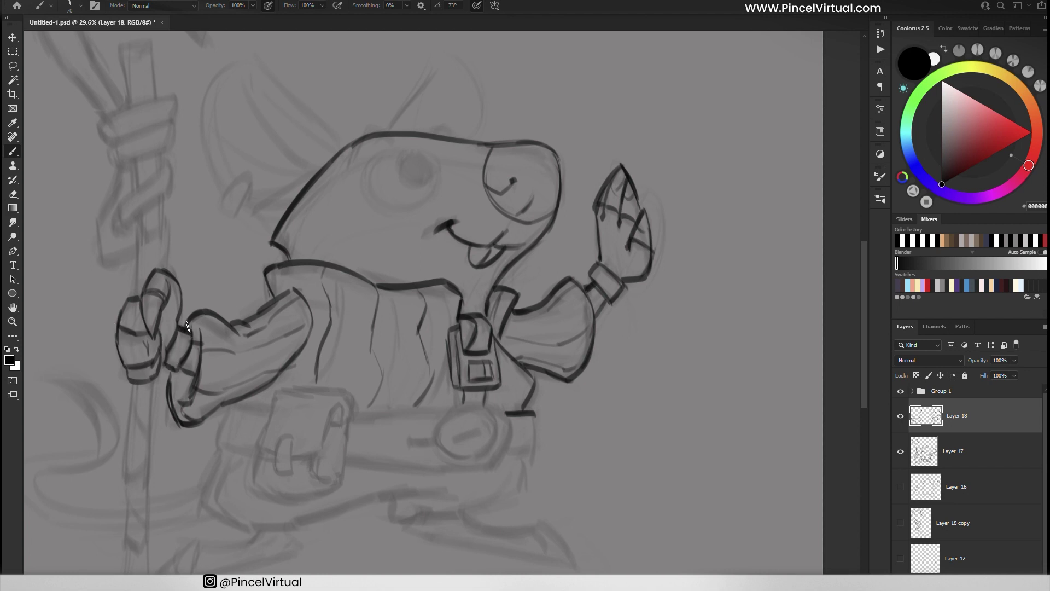
{"action": "scroll", "coordinate": [227, 389], "scroll_direction": "up", "scroll_amount": 2}
Redraw the left eye as a full circle with a pupil
{"action": "key", "text": "e"}
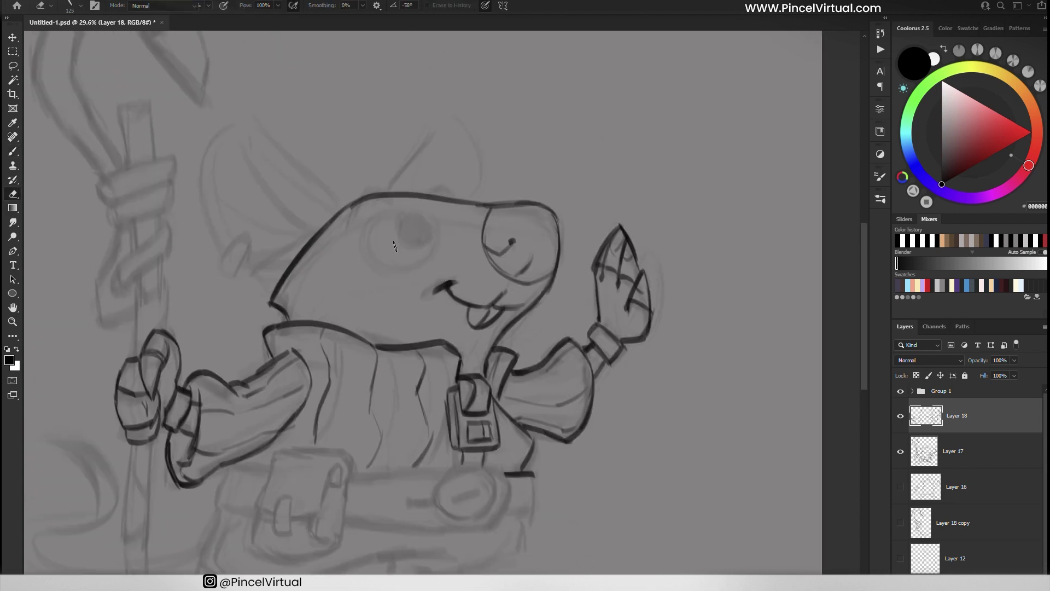
{"action": "left_click_drag", "start_coordinate": [367, 249], "coordinate": [410, 270]}
{"action": "key", "text": "b"}
{"action": "left_click_drag", "start_coordinate": [394, 209], "coordinate": [381, 257]}
{"action": "key", "text": "ctrl+z"}
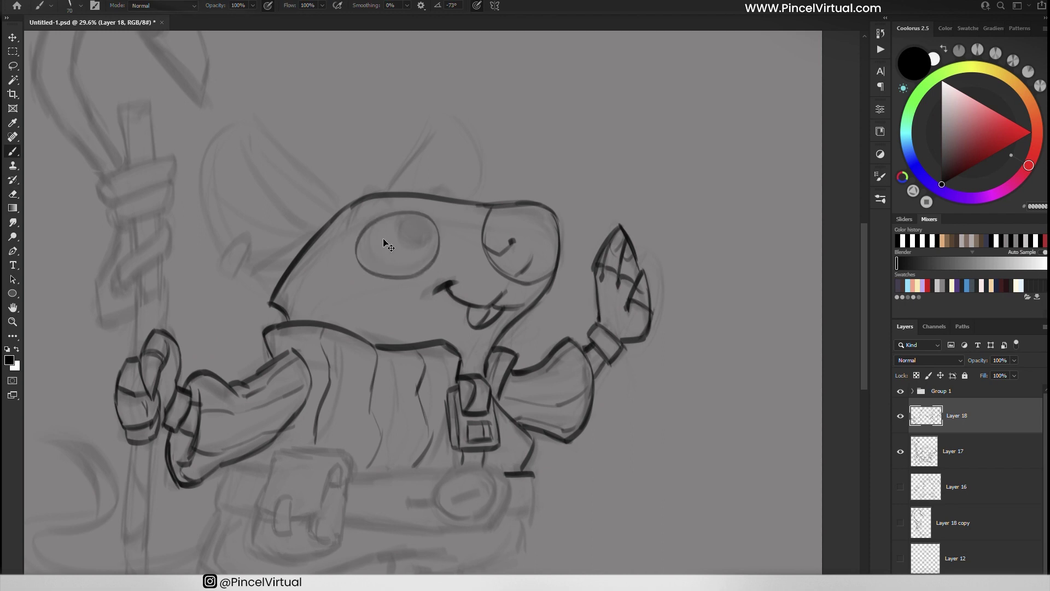
{"action": "left_click_drag", "start_coordinate": [395, 221], "coordinate": [398, 233]}
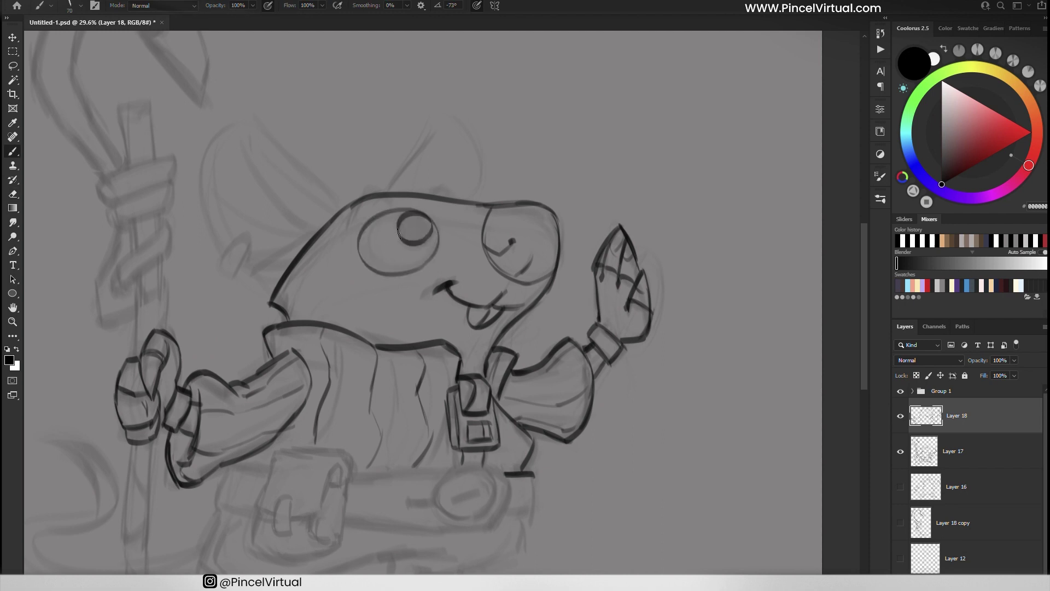
Ink the left ear with a band around its lower part
{"action": "left_click_drag", "start_coordinate": [340, 204], "coordinate": [250, 110]}
{"action": "left_click_drag", "start_coordinate": [249, 110], "coordinate": [201, 216]}
{"action": "key", "text": "ctrl+z"}
{"action": "left_click_drag", "start_coordinate": [250, 108], "coordinate": [213, 268]}
{"action": "mouse_move", "coordinate": [241, 234]}
{"action": "left_mouse_down"}
{"action": "mouse_move", "coordinate": [216, 276]}
{"action": "mouse_move", "coordinate": [296, 256]}
{"action": "mouse_move", "coordinate": [314, 232]}
{"action": "left_mouse_up"}
{"action": "key", "text": "ctrl+z"}
{"action": "mouse_move", "coordinate": [243, 257]}
{"action": "left_mouse_down"}
{"action": "mouse_move", "coordinate": [307, 236]}
{"action": "mouse_move", "coordinate": [252, 120]}
{"action": "left_mouse_up"}
Add two tufts on top of the head and outline the right ear
{"action": "left_click_drag", "start_coordinate": [354, 158], "coordinate": [352, 198]}
{"action": "mouse_move", "coordinate": [362, 163]}
{"action": "left_mouse_down"}
{"action": "mouse_move", "coordinate": [360, 191]}
{"action": "mouse_move", "coordinate": [445, 112]}
{"action": "left_mouse_up"}
{"action": "left_click_drag", "start_coordinate": [446, 113], "coordinate": [472, 198]}
{"action": "left_click_drag", "start_coordinate": [485, 142], "coordinate": [470, 200]}
{"action": "left_click_drag", "start_coordinate": [402, 172], "coordinate": [444, 117]}
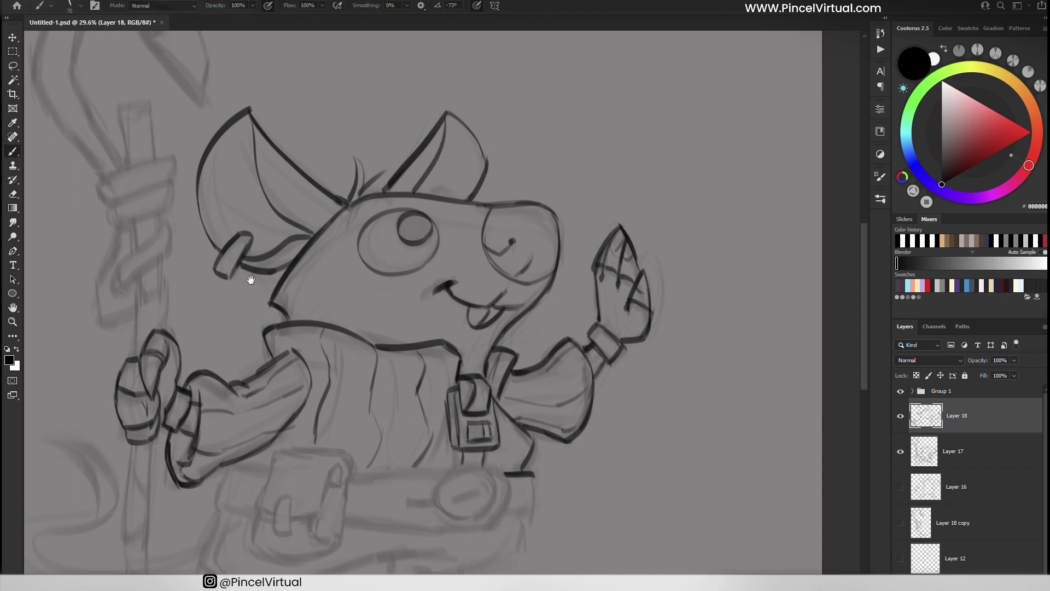
Ink the round belt buckle and the long belt strap lines around the waist
{"action": "left_click_drag", "start_coordinate": [319, 363], "coordinate": [370, 241]}
{"action": "mouse_move", "coordinate": [514, 341]}
{"action": "left_mouse_down"}
{"action": "mouse_move", "coordinate": [512, 365]}
{"action": "mouse_move", "coordinate": [484, 358]}
{"action": "mouse_move", "coordinate": [507, 375]}
{"action": "left_mouse_up"}
{"action": "key", "text": "ctrl+z"}
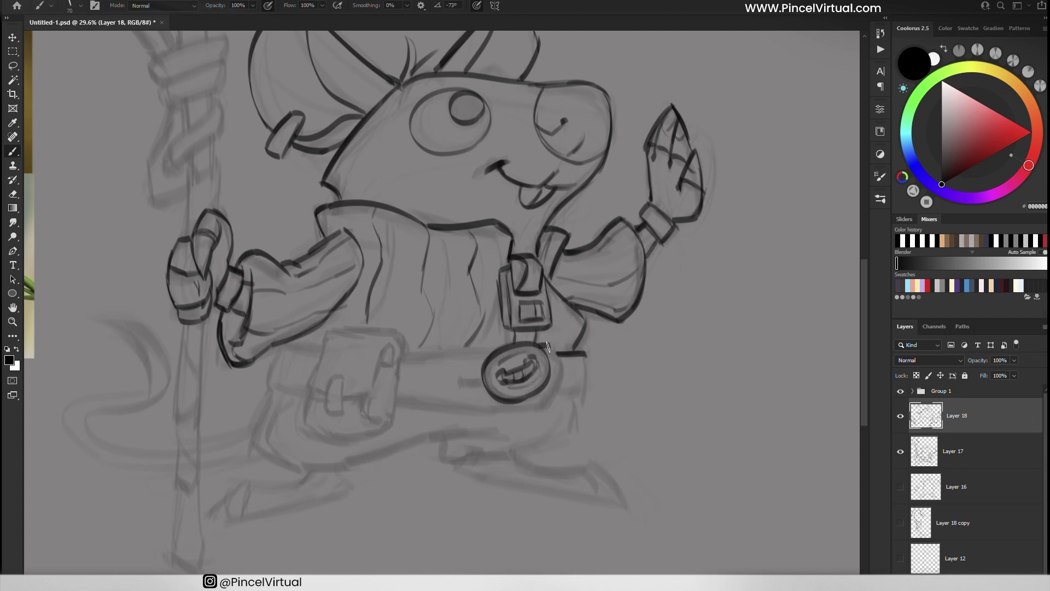
{"action": "mouse_move", "coordinate": [403, 356]}
{"action": "left_mouse_down"}
{"action": "mouse_move", "coordinate": [495, 350]}
{"action": "mouse_move", "coordinate": [543, 409]}
{"action": "mouse_move", "coordinate": [398, 402]}
{"action": "left_mouse_up"}
{"action": "left_click_drag", "start_coordinate": [460, 383], "coordinate": [481, 380]}
{"action": "key", "text": "r"}
{"action": "mouse_move", "coordinate": [376, 363]}
{"action": "left_mouse_down"}
{"action": "mouse_move", "coordinate": [374, 436]}
{"action": "mouse_move", "coordinate": [501, 327]}
{"action": "left_mouse_up"}
{"action": "left_click_drag", "start_coordinate": [527, 361], "coordinate": [362, 482]}
{"action": "left_click_drag", "start_coordinate": [380, 437], "coordinate": [358, 477]}
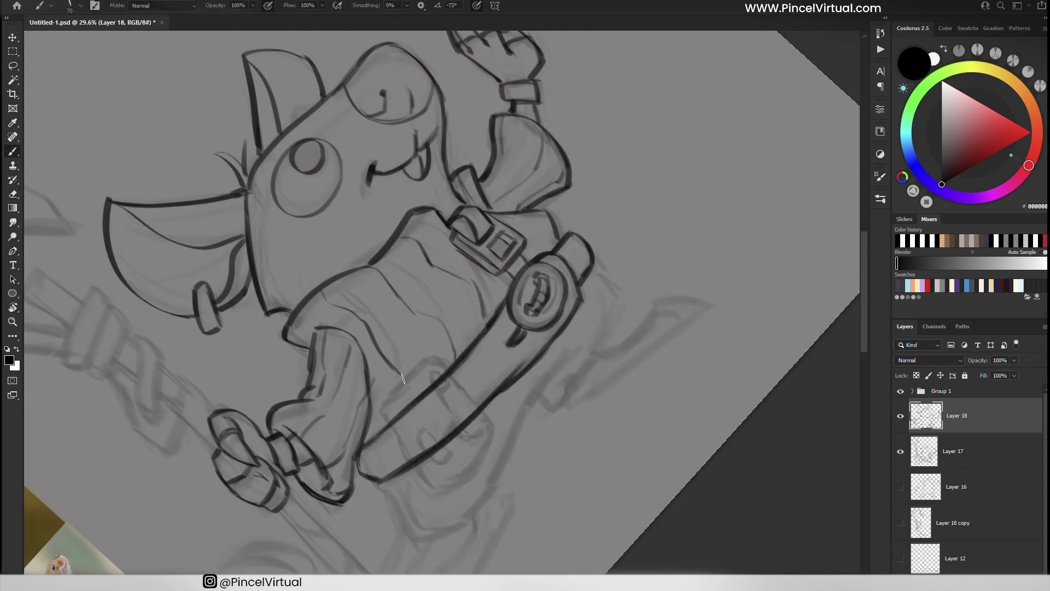
Return the view upright and finish the belt's lower edge and right end
{"action": "key", "text": "r"}
{"action": "left_click_drag", "start_coordinate": [403, 377], "coordinate": [286, 352]}
{"action": "key", "text": "b"}
{"action": "left_click_drag", "start_coordinate": [432, 423], "coordinate": [331, 411]}
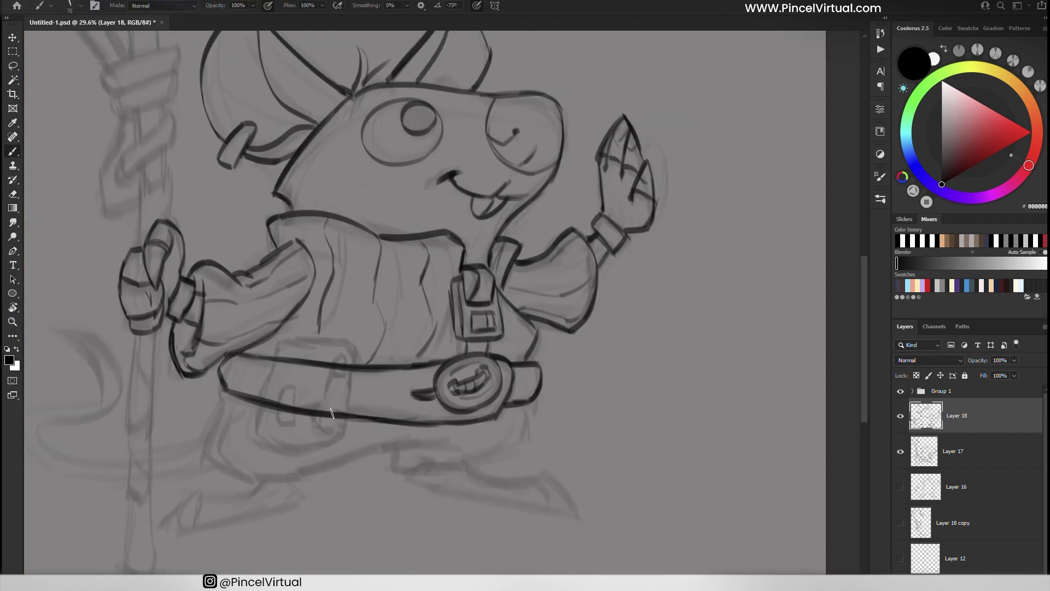
{"action": "left_click_drag", "start_coordinate": [391, 370], "coordinate": [389, 410]}
{"action": "left_click_drag", "start_coordinate": [535, 398], "coordinate": [499, 421]}
Draw the leg line below the belt, erasing and redrawing it as a cleaner stroke
{"action": "mouse_move", "coordinate": [226, 392]}
{"action": "left_mouse_down"}
{"action": "mouse_move", "coordinate": [203, 454]}
{"action": "mouse_move", "coordinate": [264, 480]}
{"action": "left_mouse_up"}
{"action": "key", "text": "ctrl+z"}
{"action": "mouse_move", "coordinate": [204, 453]}
{"action": "left_mouse_down"}
{"action": "mouse_move", "coordinate": [264, 480]}
{"action": "mouse_move", "coordinate": [455, 449]}
{"action": "left_mouse_up"}
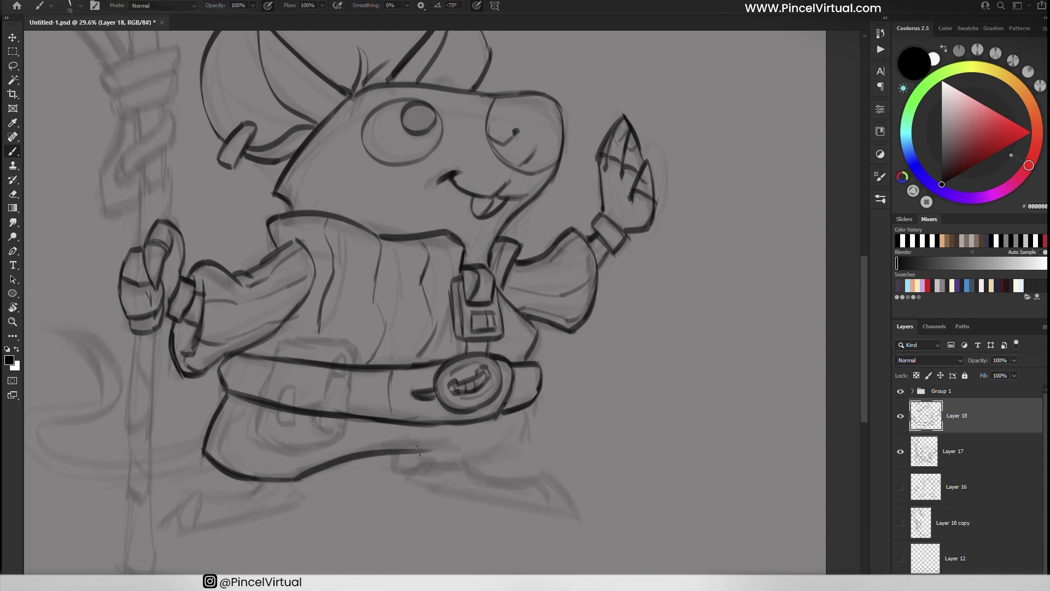
{"action": "mouse_move", "coordinate": [394, 468]}
{"action": "left_mouse_down"}
{"action": "mouse_move", "coordinate": [528, 432]}
{"action": "mouse_move", "coordinate": [514, 445]}
{"action": "left_mouse_up"}
{"action": "key", "text": "ctrl+z"}
{"action": "key", "text": "e"}
{"action": "left_click_drag", "start_coordinate": [401, 454], "coordinate": [454, 460]}
{"action": "key", "text": "b"}
{"action": "left_click_drag", "start_coordinate": [383, 452], "coordinate": [444, 446]}
Ink the leg's left edge and the foot with a pointed toe
{"action": "left_click_drag", "start_coordinate": [222, 468], "coordinate": [230, 403]}
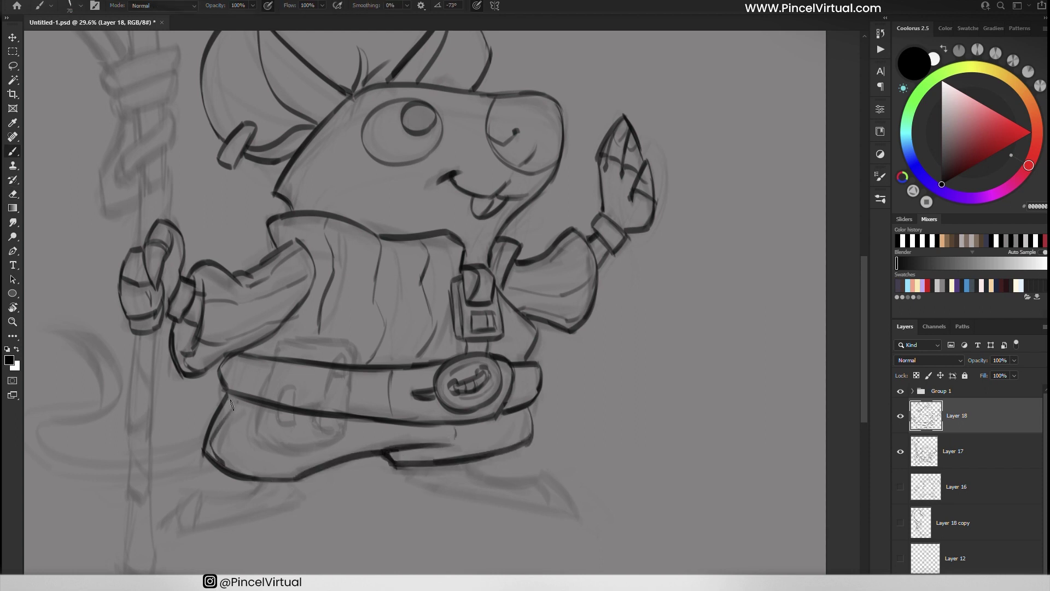
{"action": "mouse_move", "coordinate": [465, 462]}
{"action": "left_mouse_down"}
{"action": "mouse_move", "coordinate": [535, 483]}
{"action": "mouse_move", "coordinate": [577, 514]}
{"action": "left_mouse_up"}
{"action": "left_click_drag", "start_coordinate": [408, 482], "coordinate": [577, 514]}
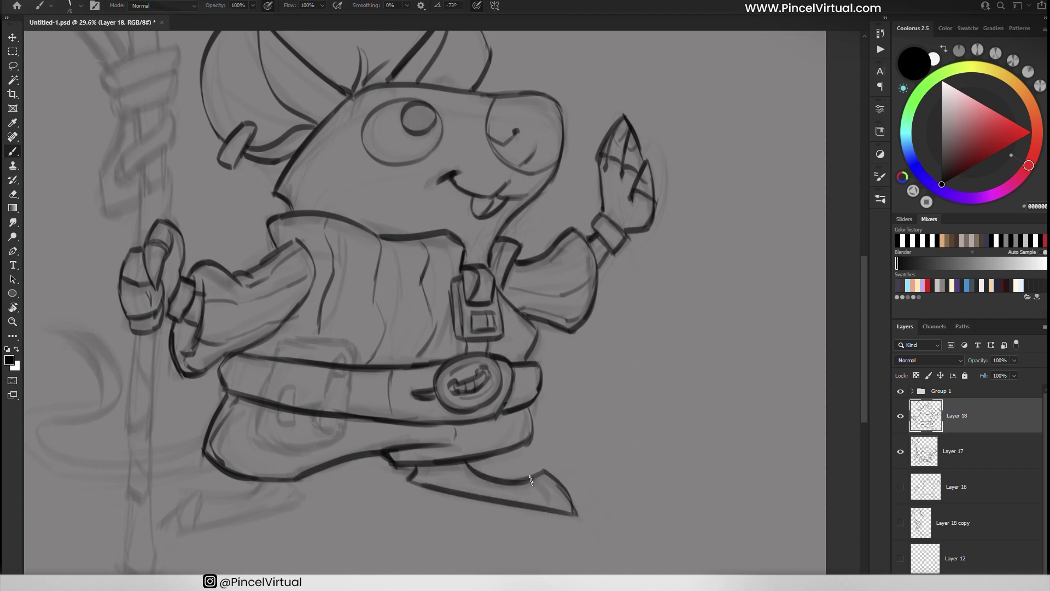
{"action": "mouse_move", "coordinate": [294, 504]}
{"action": "left_mouse_down"}
{"action": "mouse_move", "coordinate": [382, 446]}
{"action": "mouse_move", "coordinate": [272, 484]}
{"action": "mouse_move", "coordinate": [372, 445]}
{"action": "left_mouse_up"}
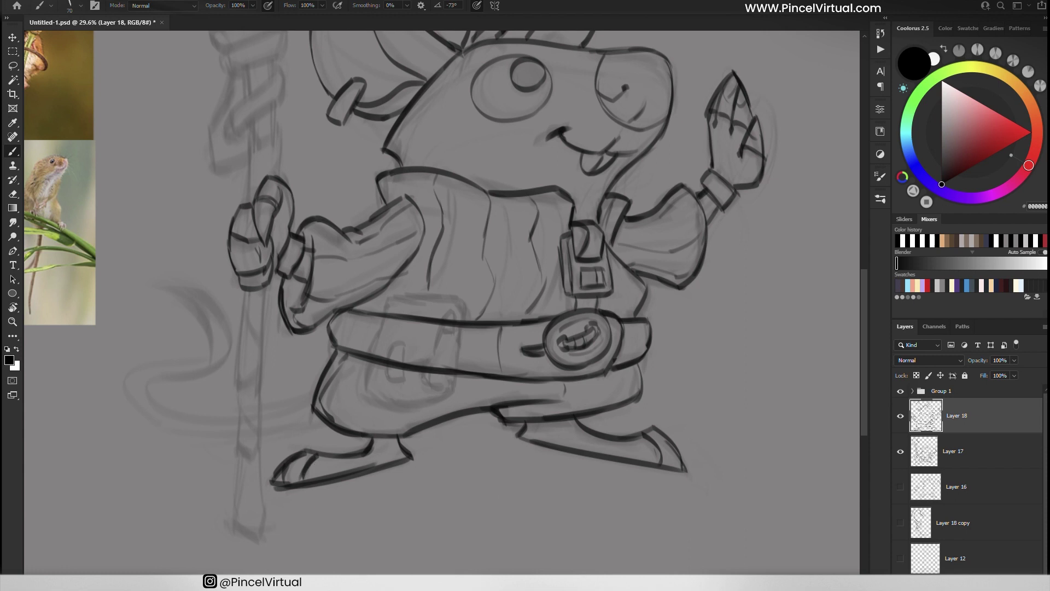
Sketch a belt pouch with an inner flap and small tab on a new layer
{"action": "key", "text": "ctrl+shift+alt+n"}
{"action": "mouse_move", "coordinate": [456, 393]}
{"action": "left_mouse_down"}
{"action": "mouse_move", "coordinate": [364, 377]}
{"action": "mouse_move", "coordinate": [364, 386]}
{"action": "left_mouse_up"}
{"action": "left_click_drag", "start_coordinate": [425, 344], "coordinate": [362, 353]}
{"action": "mouse_move", "coordinate": [365, 348]}
{"action": "left_mouse_down"}
{"action": "mouse_move", "coordinate": [432, 295]}
{"action": "mouse_move", "coordinate": [462, 315]}
{"action": "mouse_move", "coordinate": [454, 402]}
{"action": "left_mouse_up"}
{"action": "key", "text": "e"}
{"action": "mouse_move", "coordinate": [455, 307]}
{"action": "left_mouse_down"}
{"action": "mouse_move", "coordinate": [435, 365]}
{"action": "mouse_move", "coordinate": [403, 375]}
{"action": "mouse_move", "coordinate": [406, 345]}
{"action": "left_mouse_up"}
{"action": "key", "text": "b"}
{"action": "left_click_drag", "start_coordinate": [403, 350], "coordinate": [386, 383]}
Nudge the belt pouch down-left and erase the belt lines overlapping it
{"action": "key", "text": "ctrl+t"}
{"action": "left_click_drag", "start_coordinate": [457, 377], "coordinate": [448, 384]}
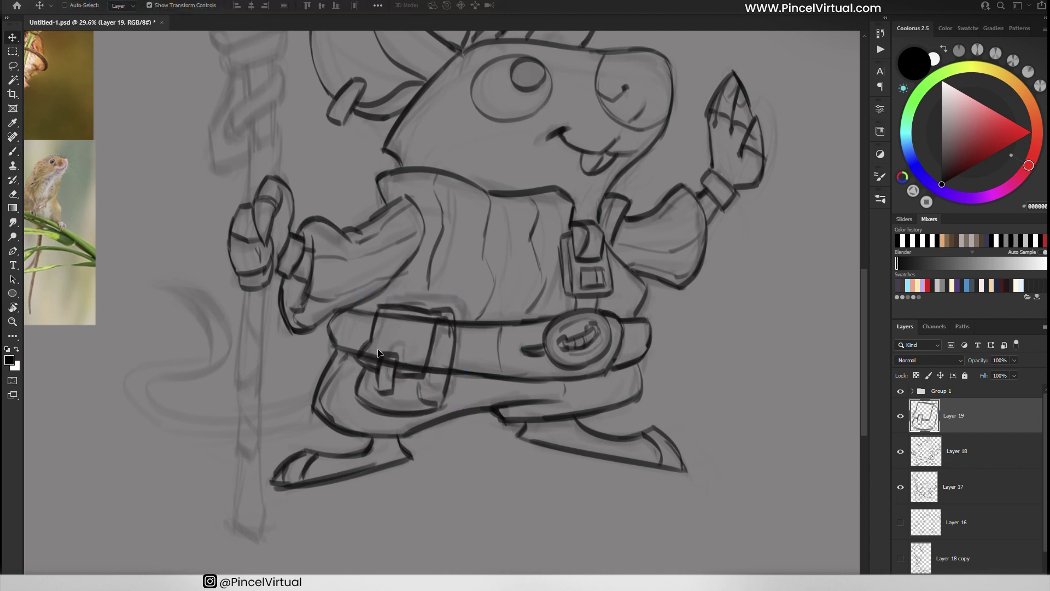
{"action": "key", "text": "Return"}
{"action": "key", "text": "alt+bracketleft"}
{"action": "key", "text": "e"}
{"action": "left_click_drag", "start_coordinate": [383, 320], "coordinate": [451, 314]}
{"action": "left_click_drag", "start_coordinate": [375, 371], "coordinate": [415, 379]}
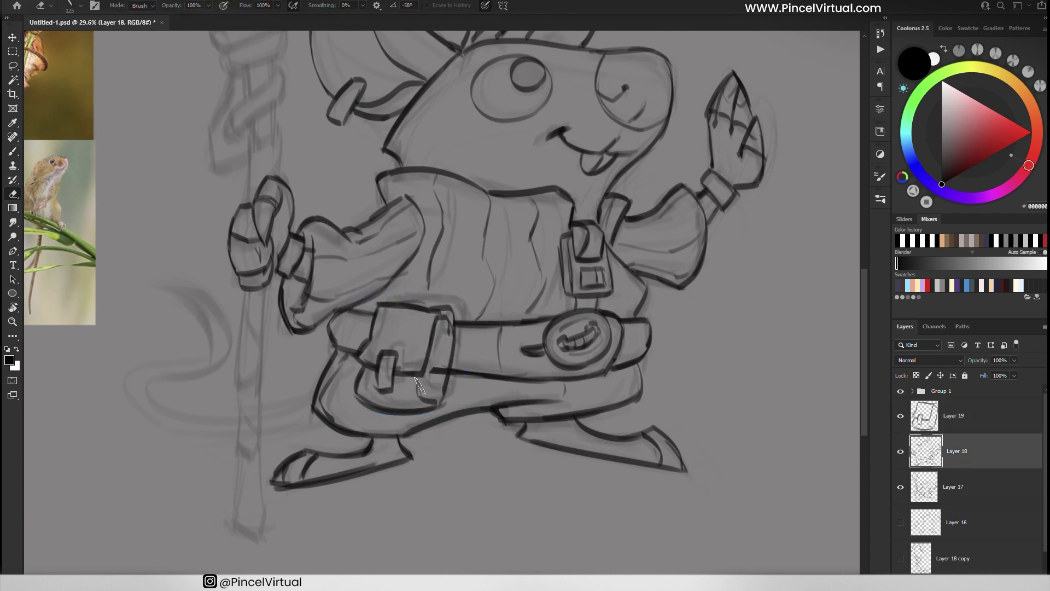
{"action": "scroll", "coordinate": [472, 333], "scroll_direction": "down", "scroll_amount": 5}
{"action": "scroll", "coordinate": [492, 356], "scroll_direction": "up", "scroll_amount": 3}
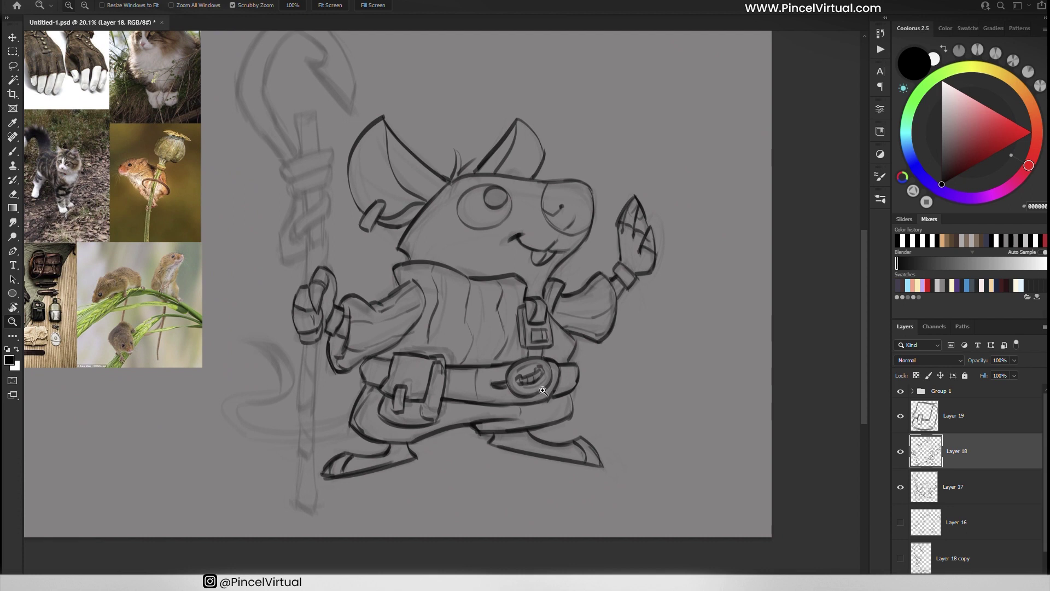
On new Layer 20, ink the wooden staff with its wrap strokes and edges
{"action": "key", "text": "alt+bracketright"}
{"action": "key", "text": "ctrl+shift+alt+n"}
{"action": "scroll", "coordinate": [471, 306], "scroll_direction": "up", "scroll_amount": 1}
{"action": "key", "text": "b"}
{"action": "mouse_move", "coordinate": [307, 230]}
{"action": "left_mouse_down"}
{"action": "mouse_move", "coordinate": [305, 290]}
{"action": "mouse_move", "coordinate": [339, 115]}
{"action": "mouse_move", "coordinate": [367, 237]}
{"action": "mouse_move", "coordinate": [337, 190]}
{"action": "left_mouse_up"}
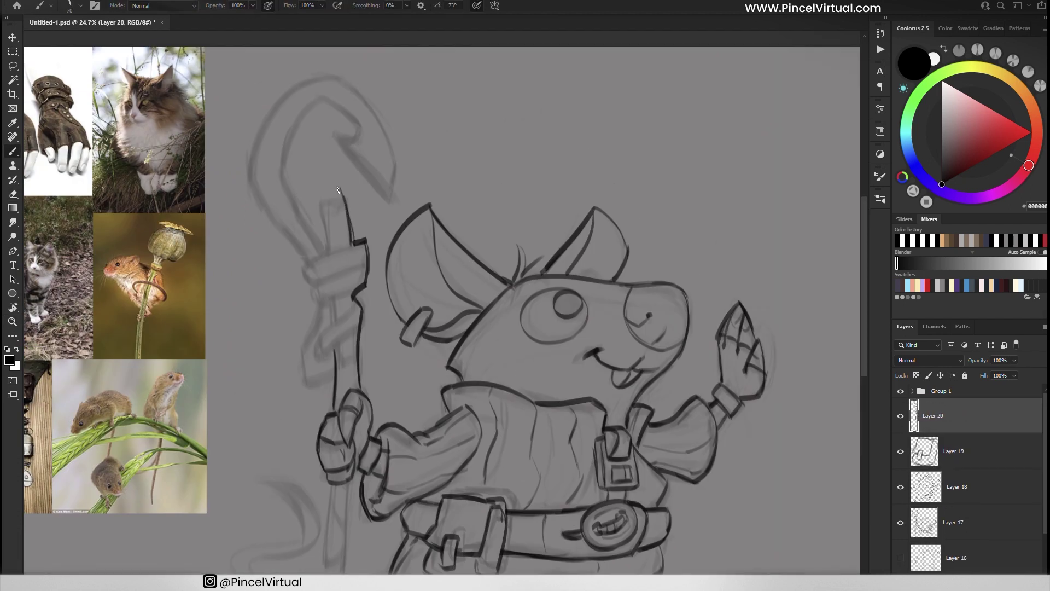
{"action": "mouse_move", "coordinate": [359, 241]}
{"action": "left_mouse_down"}
{"action": "mouse_move", "coordinate": [295, 282]}
{"action": "mouse_move", "coordinate": [333, 384]}
{"action": "left_mouse_up"}
{"action": "mouse_move", "coordinate": [323, 348]}
{"action": "left_mouse_down"}
{"action": "mouse_move", "coordinate": [355, 302]}
{"action": "mouse_move", "coordinate": [355, 291]}
{"action": "mouse_move", "coordinate": [318, 281]}
{"action": "mouse_move", "coordinate": [362, 151]}
{"action": "left_mouse_up"}
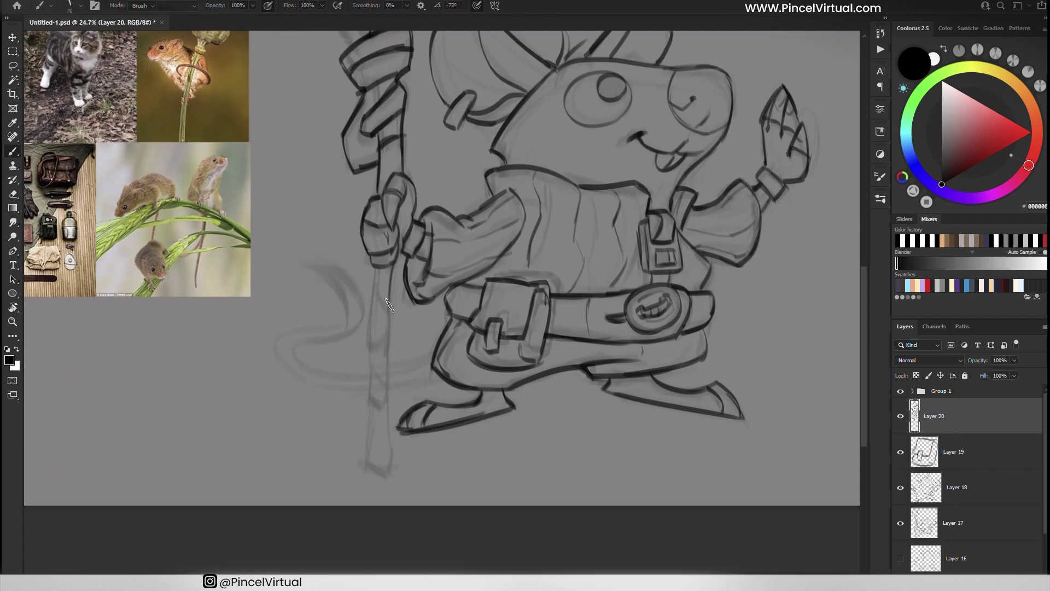
{"action": "mouse_move", "coordinate": [390, 264]}
{"action": "left_mouse_down"}
{"action": "mouse_move", "coordinate": [391, 367]}
{"action": "mouse_move", "coordinate": [365, 418]}
{"action": "left_mouse_up"}
{"action": "key", "text": "ctrl+z"}
{"action": "left_click_drag", "start_coordinate": [369, 354], "coordinate": [384, 466]}
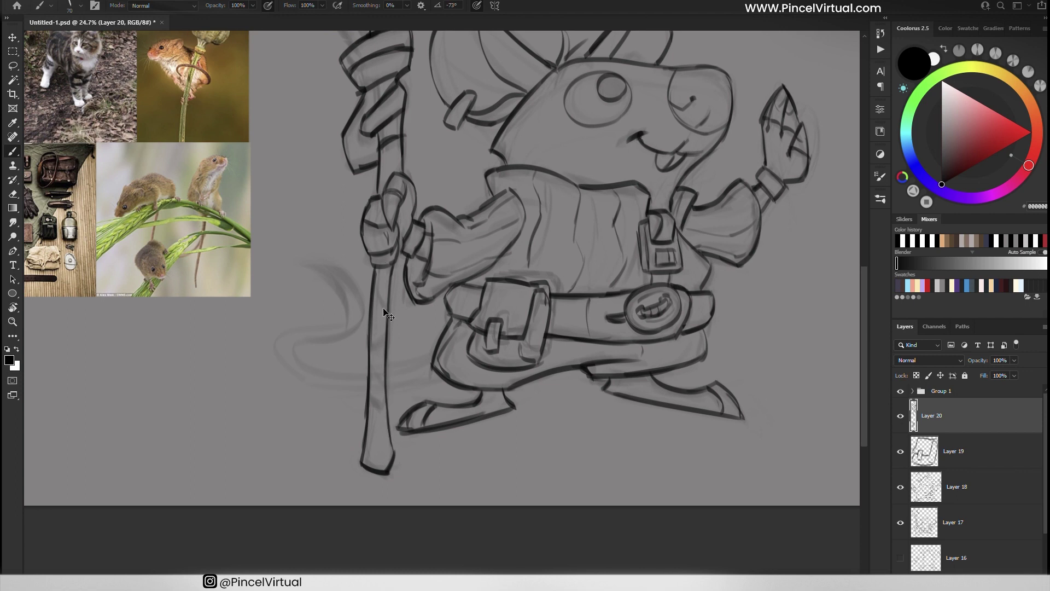
Trace the staff's hooked crook in dark ink
{"action": "scroll", "coordinate": [384, 300], "scroll_direction": "up", "scroll_amount": 3}
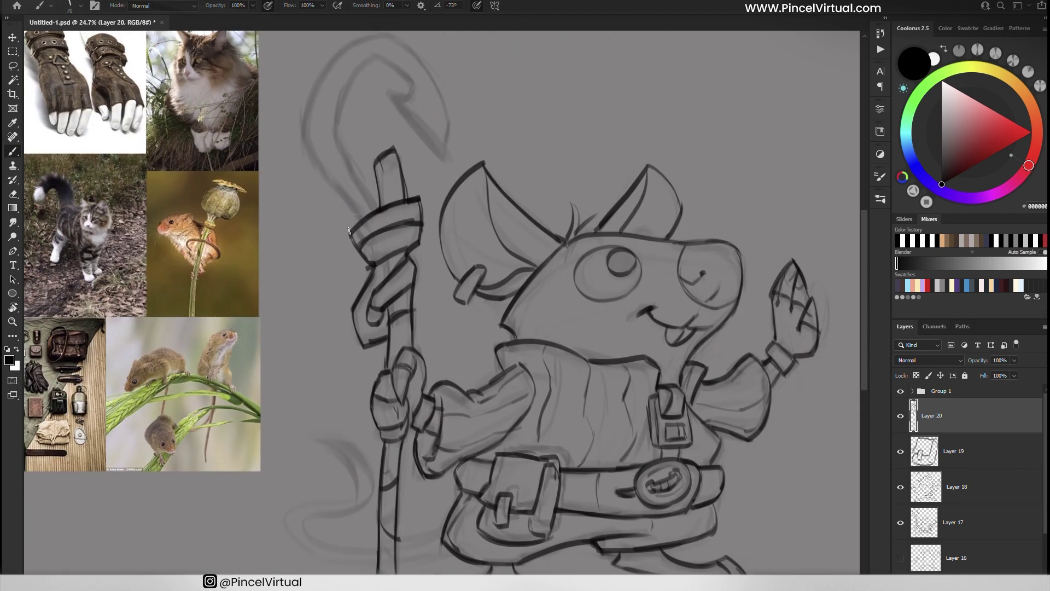
{"action": "scroll", "coordinate": [339, 160], "scroll_direction": "up", "scroll_amount": 2}
{"action": "mouse_move", "coordinate": [358, 262]}
{"action": "left_mouse_down"}
{"action": "mouse_move", "coordinate": [395, 176]}
{"action": "mouse_move", "coordinate": [436, 243]}
{"action": "mouse_move", "coordinate": [439, 174]}
{"action": "left_mouse_up"}
{"action": "left_click_drag", "start_coordinate": [327, 276], "coordinate": [424, 158]}
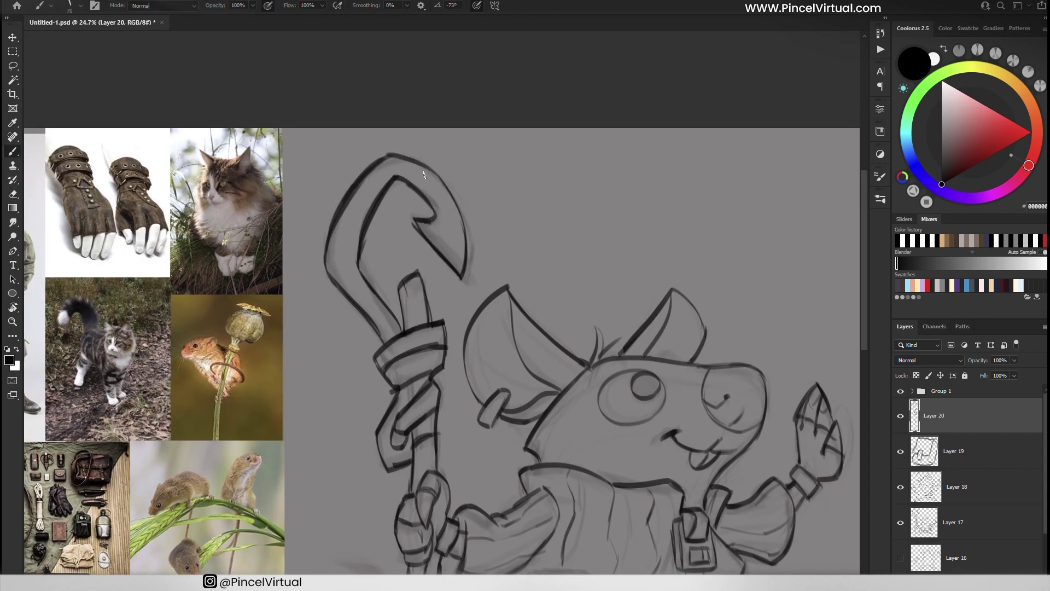
On new Layer 21, ink the long tail curling left of the staff
{"action": "left_click_drag", "start_coordinate": [361, 557], "coordinate": [398, 312]}
{"action": "key", "text": "ctrl+shift+alt+n"}
{"action": "left_click_drag", "start_coordinate": [519, 435], "coordinate": [365, 402]}
{"action": "left_click_drag", "start_coordinate": [392, 339], "coordinate": [430, 389]}
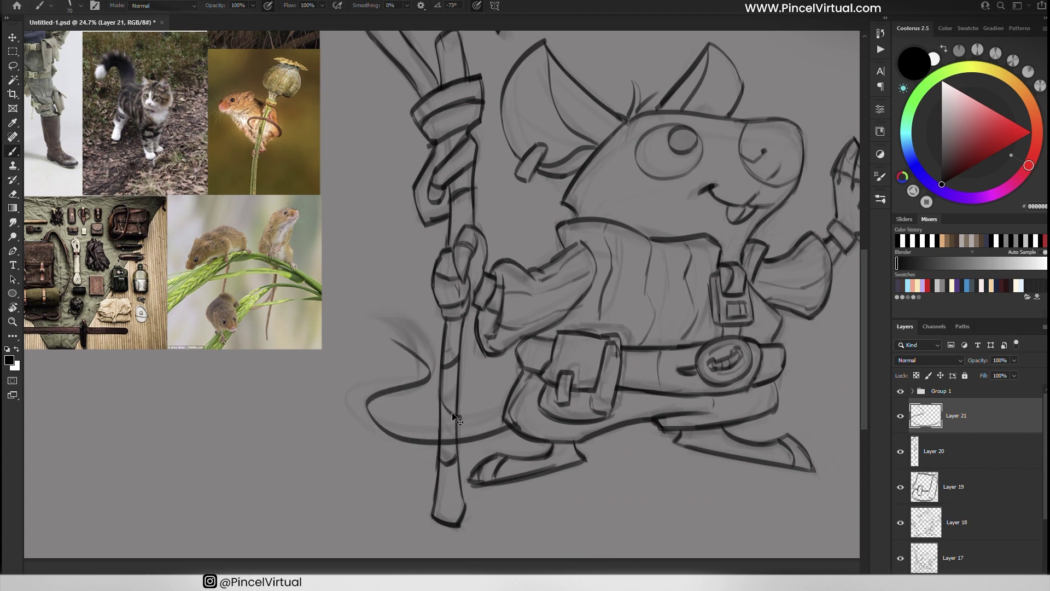
{"action": "key", "text": "ctrl+z"}
{"action": "mouse_move", "coordinate": [376, 434]}
{"action": "left_mouse_down"}
{"action": "mouse_move", "coordinate": [437, 444]}
{"action": "mouse_move", "coordinate": [350, 395]}
{"action": "mouse_move", "coordinate": [431, 385]}
{"action": "left_mouse_up"}
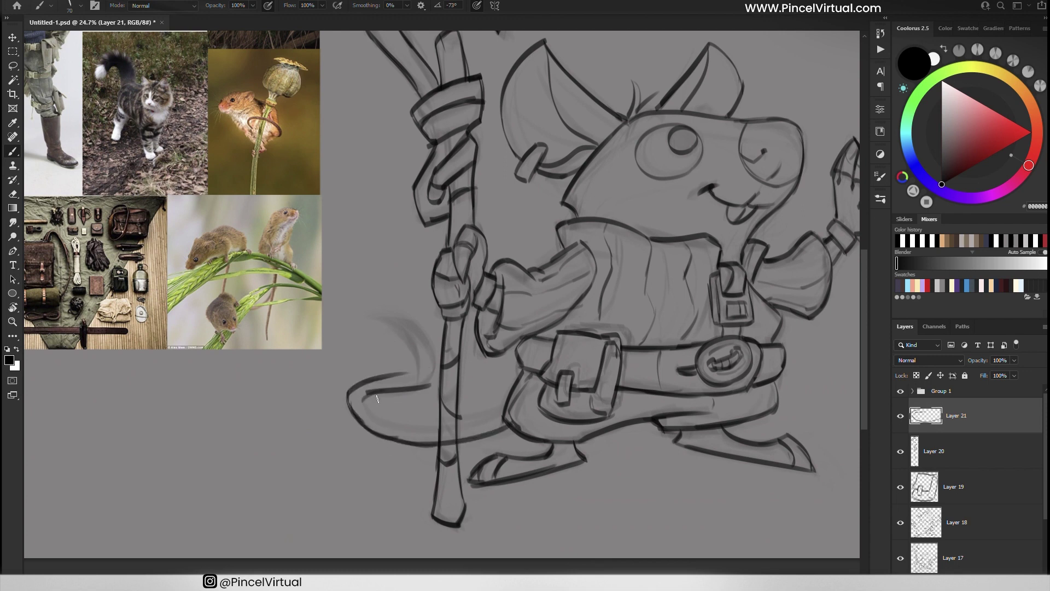
{"action": "key", "text": "ctrl+z"}
{"action": "left_click_drag", "start_coordinate": [350, 392], "coordinate": [375, 336]}
{"action": "key", "text": "e"}
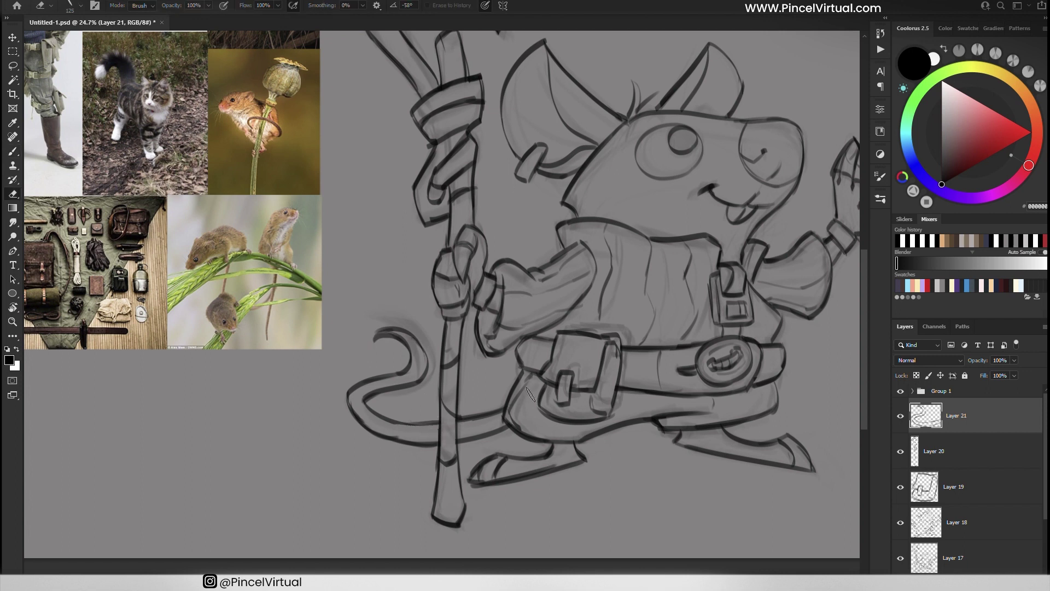
{"action": "key", "text": "z"}
{"action": "left_click_drag", "start_coordinate": [342, 542], "coordinate": [306, 541]}
Merge the sketch layers, duplicate the line art, hide Layer 18, and warp the drawing
{"action": "key", "text": "Delete"}
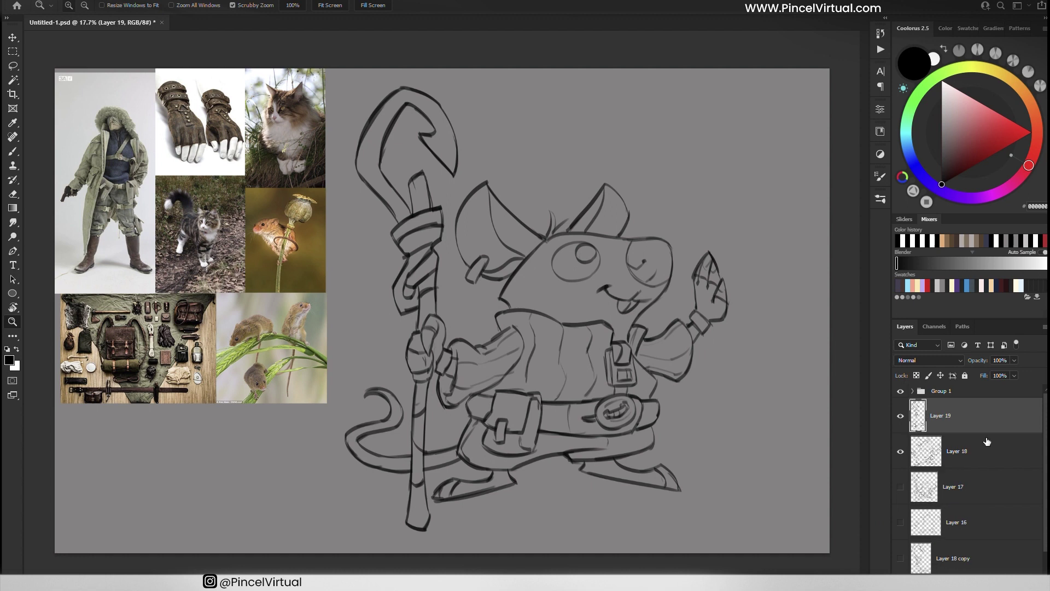
{"action": "key", "text": "Delete"}
{"action": "key", "text": "Delete"}
{"action": "key", "text": "ctrl+j"}
{"action": "left_click", "coordinate": [901, 451]}
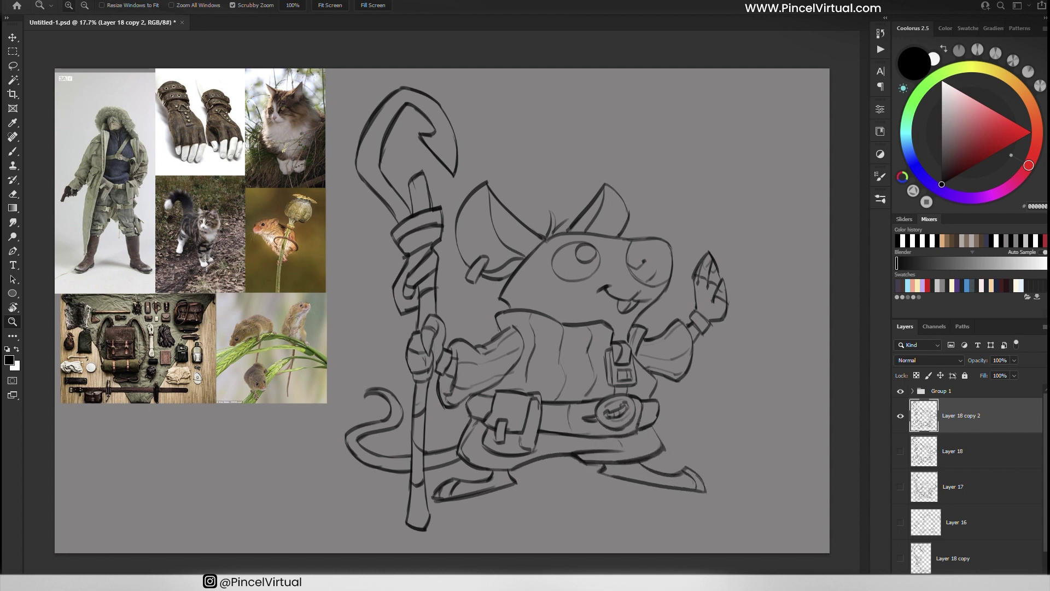
{"action": "key", "text": "ctrl+t"}
{"action": "mouse_move", "coordinate": [575, 388]}
{"action": "left_mouse_down"}
{"action": "mouse_move", "coordinate": [474, 343]}
{"action": "mouse_move", "coordinate": [705, 517]}
{"action": "left_mouse_up"}
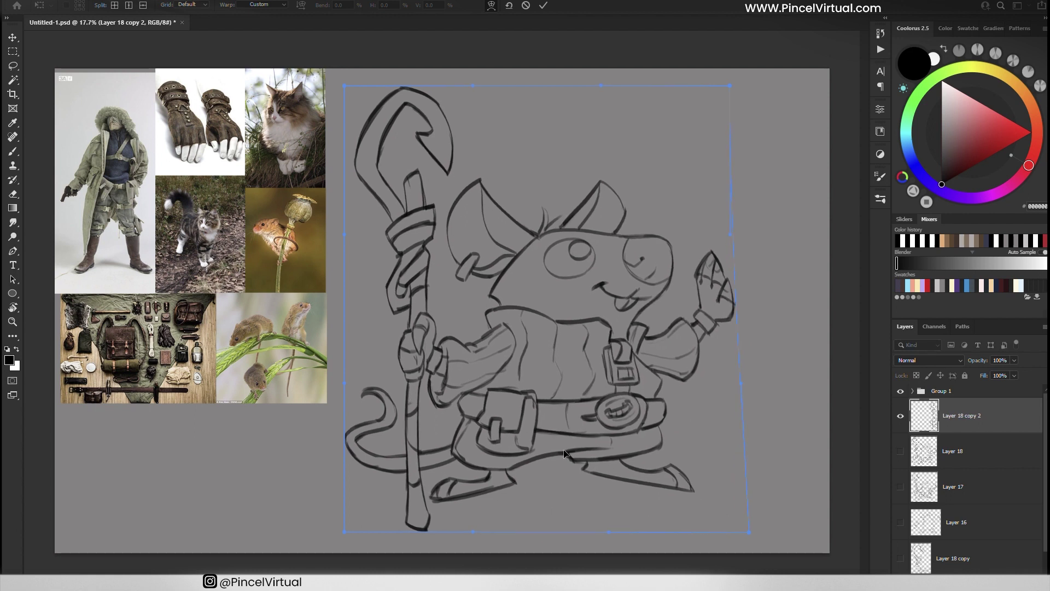
{"action": "key", "text": "Return"}
Lasso the lower body onto its own layer and warp the legs outward
{"action": "key", "text": "z"}
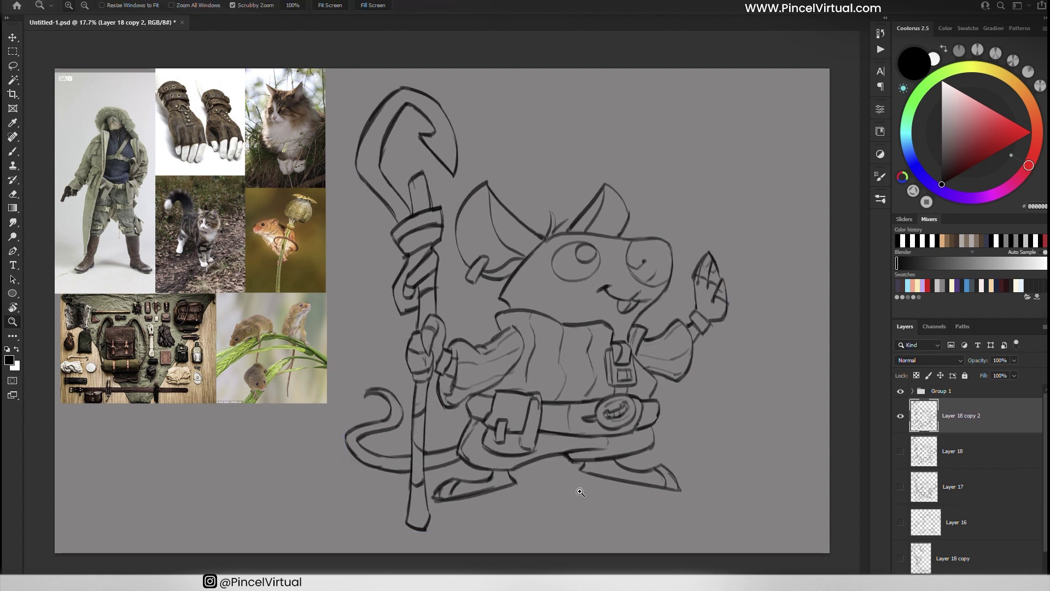
{"action": "key", "text": "l"}
{"action": "left_click_drag", "start_coordinate": [540, 387], "coordinate": [465, 471]}
{"action": "key", "text": "ctrl+j"}
{"action": "key", "text": "ctrl+t"}
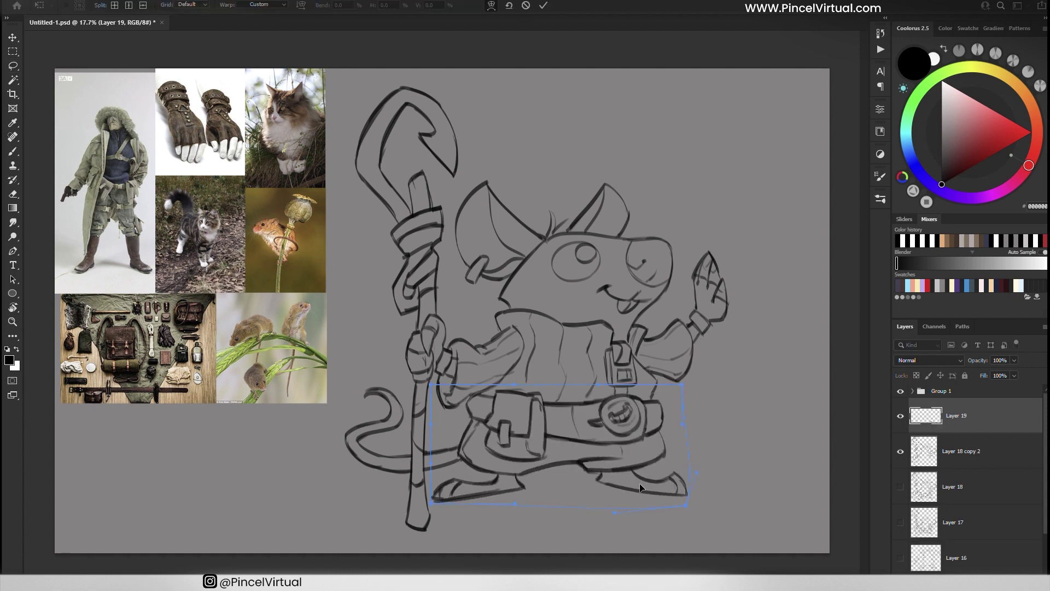
{"action": "left_click_drag", "start_coordinate": [608, 448], "coordinate": [648, 402]}
{"action": "left_click_drag", "start_coordinate": [687, 505], "coordinate": [708, 509]}
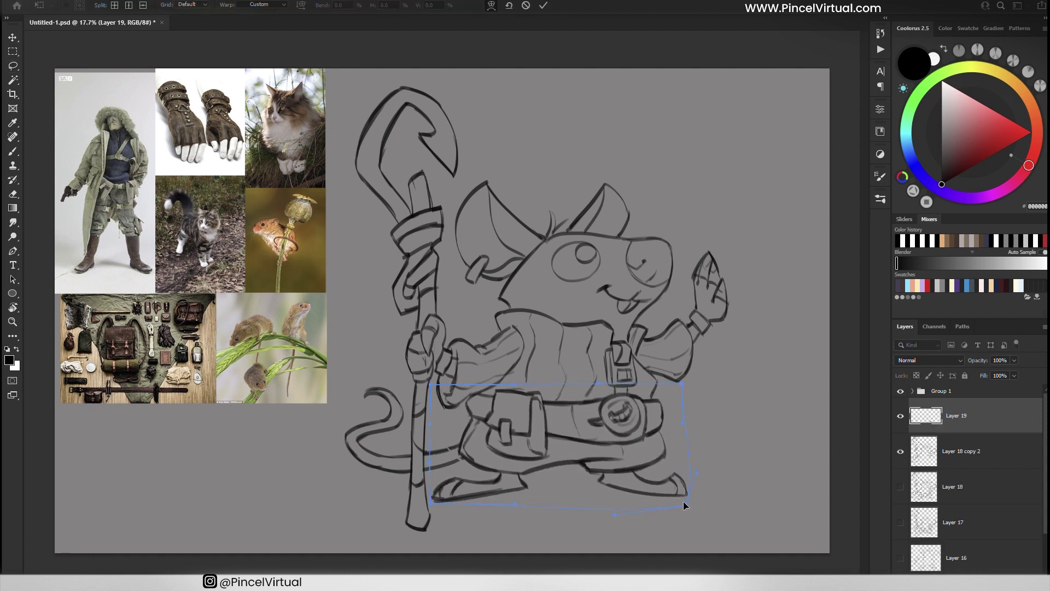
{"action": "key", "text": "Return"}
Erase the doubled foot lines and redraw the foot's upper line
{"action": "scroll", "coordinate": [408, 504], "scroll_direction": "up", "scroll_amount": 3}
{"action": "key", "text": "e"}
{"action": "mouse_move", "coordinate": [443, 484]}
{"action": "left_mouse_down"}
{"action": "mouse_move", "coordinate": [572, 491]}
{"action": "mouse_move", "coordinate": [541, 433]}
{"action": "left_mouse_up"}
{"action": "key", "text": "b"}
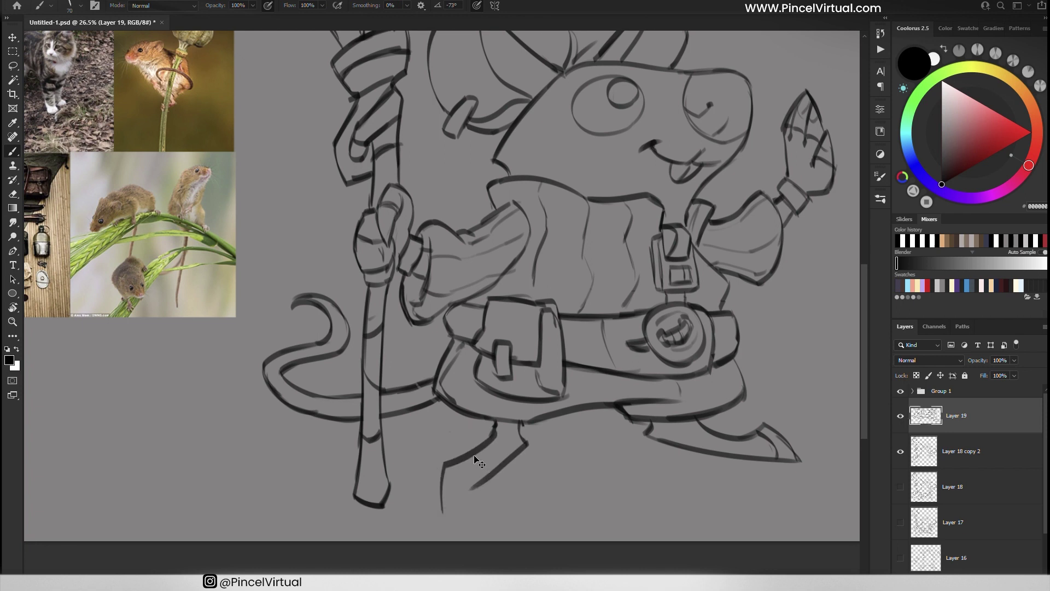
{"action": "key", "text": "e"}
{"action": "key", "text": "b"}
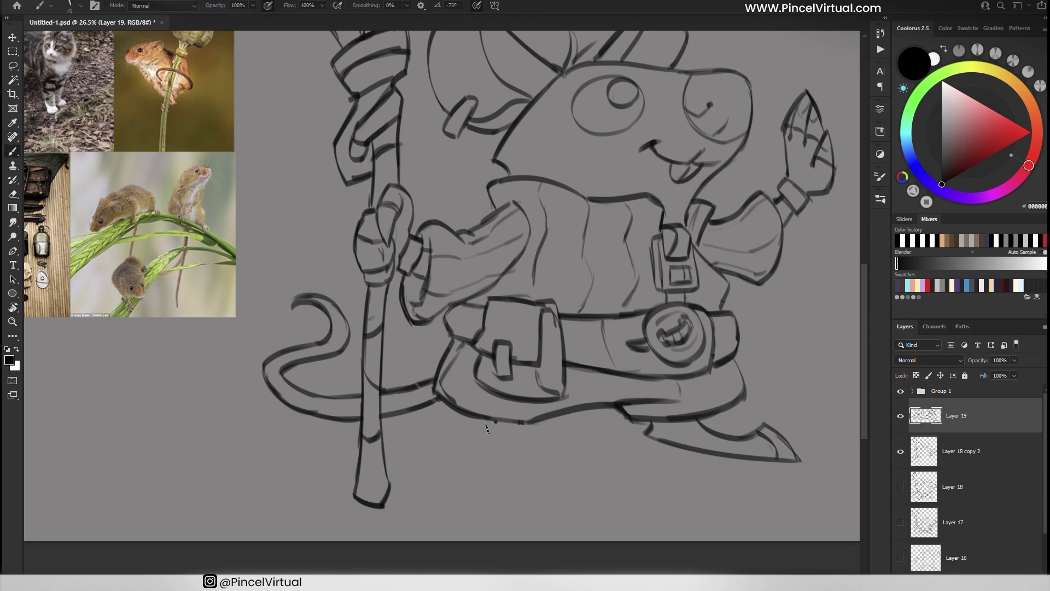
{"action": "left_click_drag", "start_coordinate": [535, 451], "coordinate": [420, 463]}
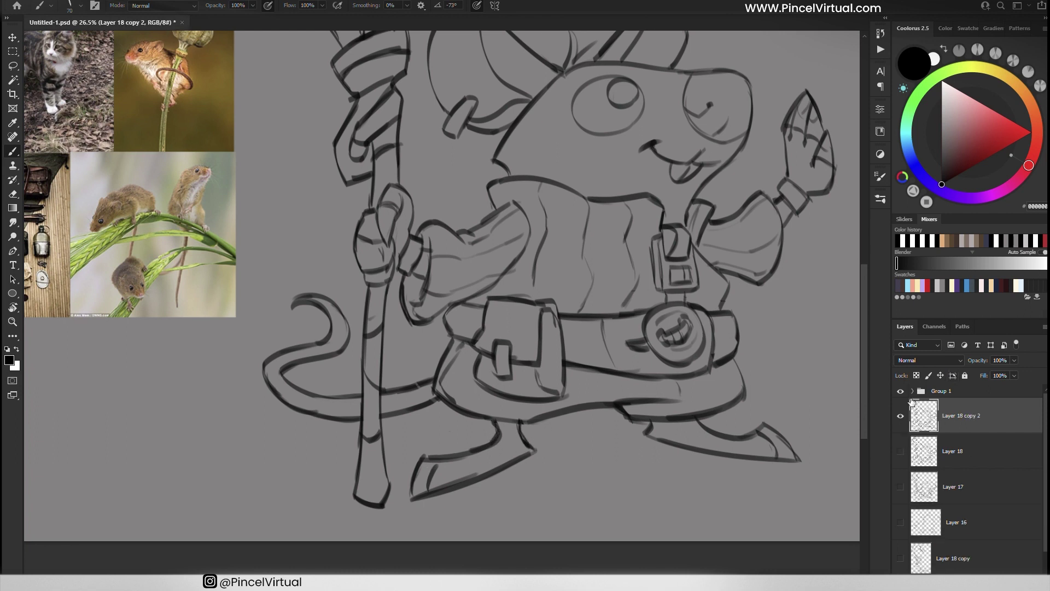
{"action": "left_click", "coordinate": [933, 430]}
{"action": "key", "text": "ctrl+minus"}
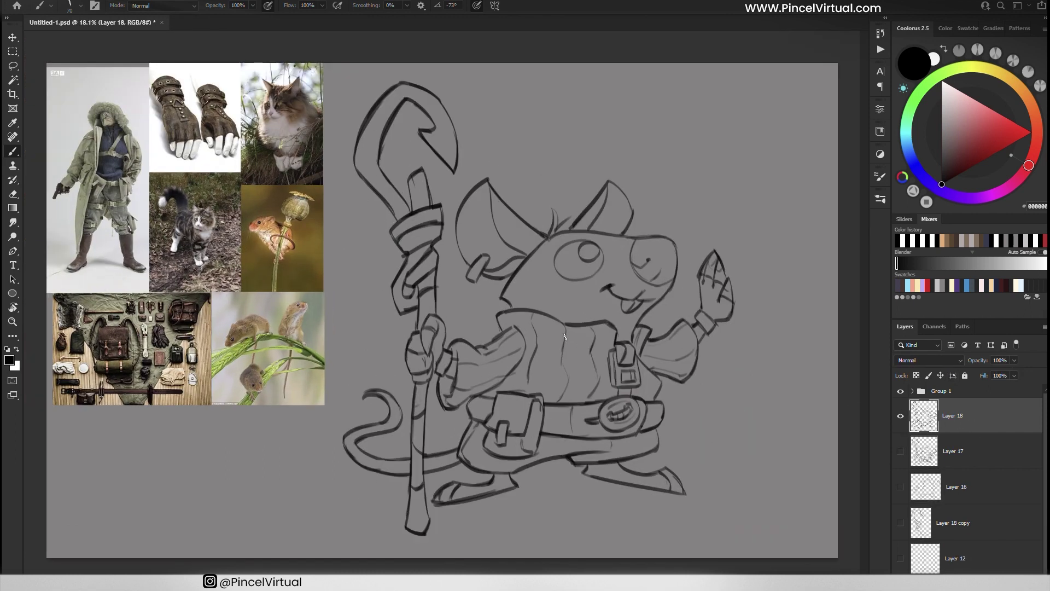
Fill the mouse silhouette on Layer 19 with flat brown 95836A
{"action": "key", "text": "shift+alt+BackSpace"}
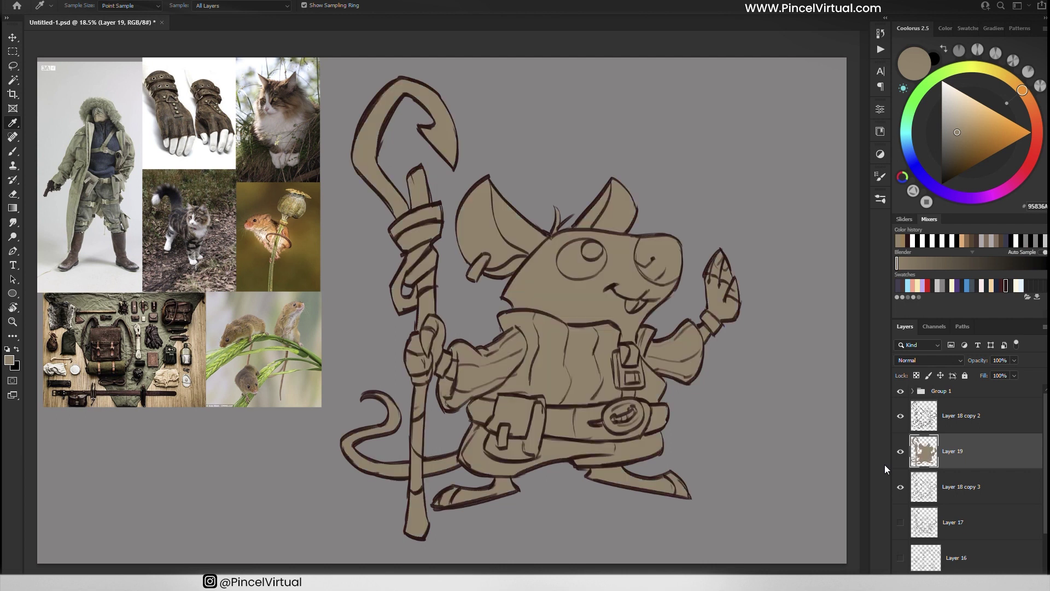
{"action": "left_click", "coordinate": [279, 323]}
{"action": "key", "text": "ctrl+shift+alt+n"}
Softly paint light grey C0B8B2 over the muzzle and chest on a clipped layer
{"action": "key", "text": "b"}
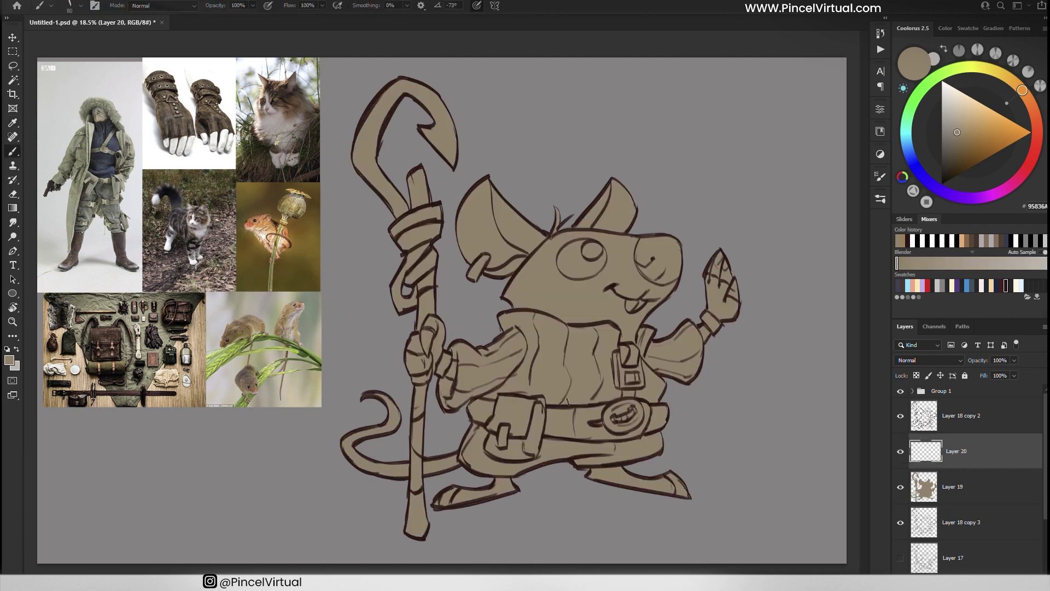
{"action": "key", "text": "x"}
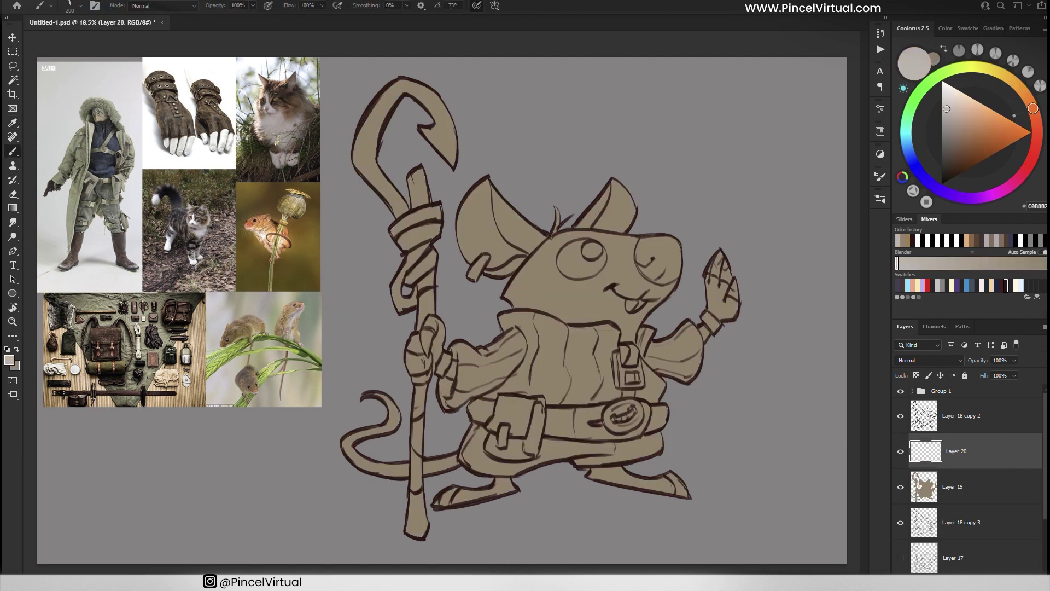
{"action": "mouse_move", "coordinate": [606, 293]}
{"action": "left_mouse_down"}
{"action": "mouse_move", "coordinate": [648, 289]}
{"action": "mouse_move", "coordinate": [618, 309]}
{"action": "mouse_move", "coordinate": [676, 306]}
{"action": "mouse_move", "coordinate": [645, 350]}
{"action": "mouse_move", "coordinate": [608, 341]}
{"action": "mouse_move", "coordinate": [604, 355]}
{"action": "left_mouse_up"}
{"action": "left_click", "coordinate": [963, 470], "text": "alt"}
{"action": "key", "text": "]"}
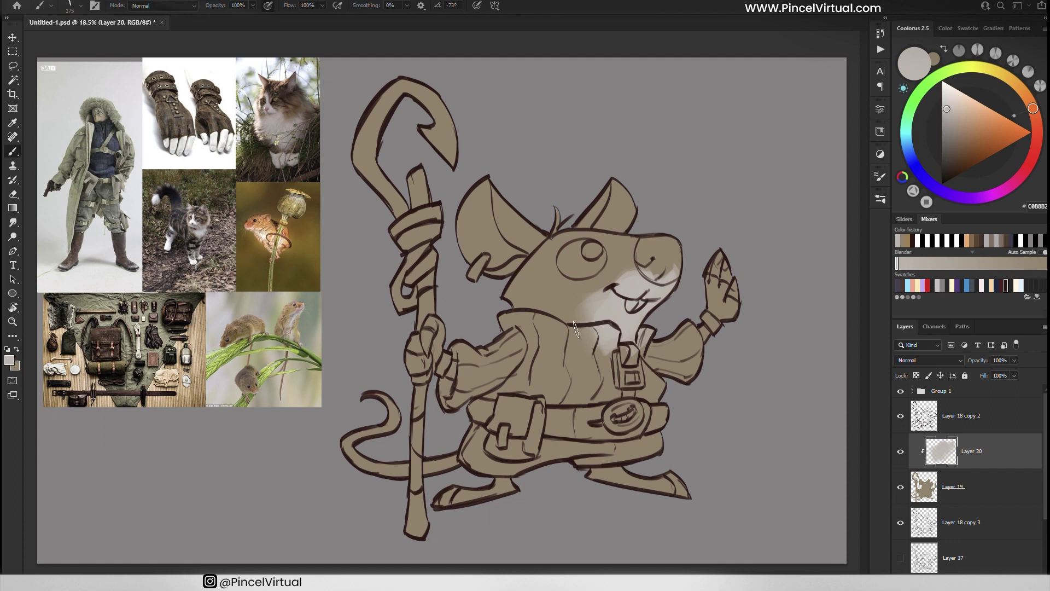
{"action": "left_click_drag", "start_coordinate": [582, 312], "coordinate": [563, 388]}
Paint a sampled soft brown around the head on a new clipped layer
{"action": "left_click", "coordinate": [940, 484]}
{"action": "left_click", "coordinate": [232, 335], "text": "alt"}
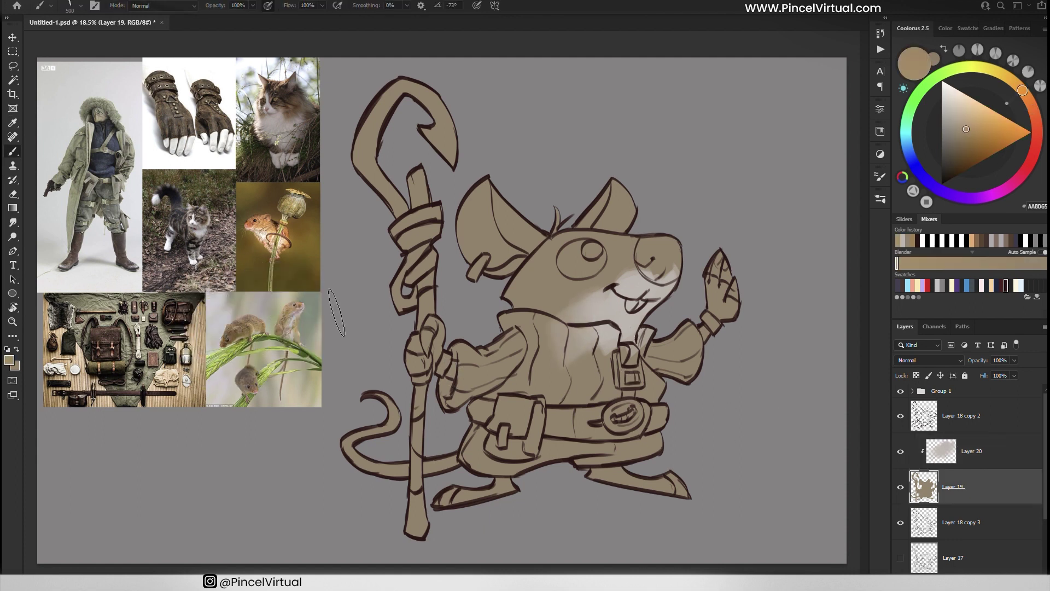
{"action": "key", "text": "ctrl+alt+shift+n"}
{"action": "key", "text": "ctrl+alt+g"}
{"action": "left_click_drag", "start_coordinate": [563, 241], "coordinate": [527, 277]}
Sample a pink from the reference and add a clipped layer for pink tones
{"action": "key", "text": "i"}
{"action": "left_click_drag", "start_coordinate": [287, 263], "coordinate": [300, 300]}
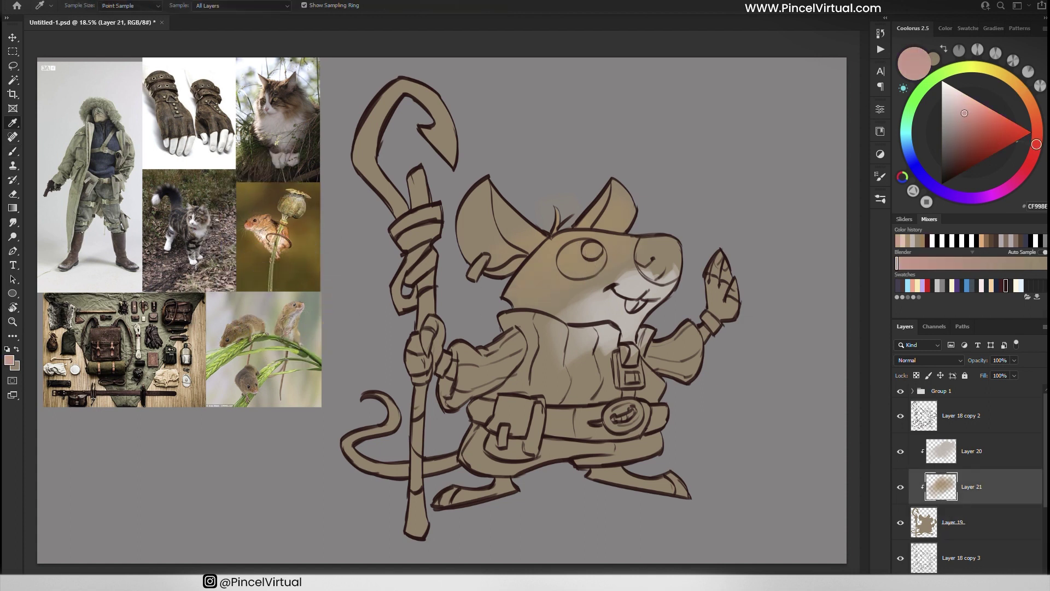
{"action": "key", "text": "ctrl+alt+shift+n"}
{"action": "key", "text": "ctrl+alt+g"}
{"action": "key", "text": "b"}
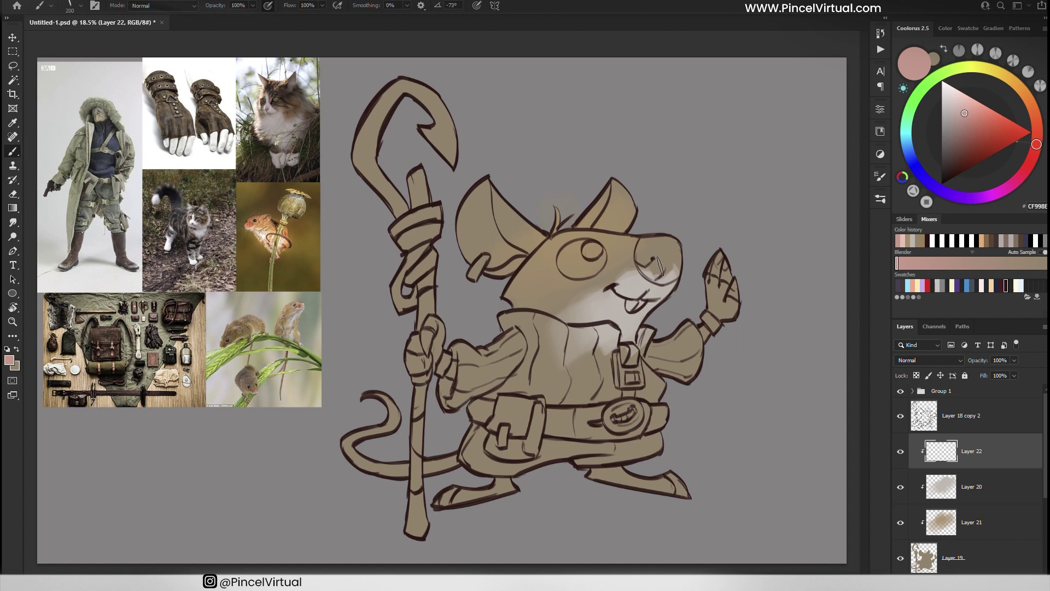
Brush pink CF998E over the mouse's nose
{"action": "scroll", "coordinate": [654, 272], "scroll_direction": "up", "scroll_amount": 5}
{"action": "left_click_drag", "start_coordinate": [661, 229], "coordinate": [640, 279]}
{"action": "mouse_move", "coordinate": [617, 241]}
{"action": "left_mouse_down"}
{"action": "mouse_move", "coordinate": [687, 282]}
{"action": "mouse_move", "coordinate": [695, 257]}
{"action": "left_mouse_up"}
{"action": "key", "text": "bracketleft"}
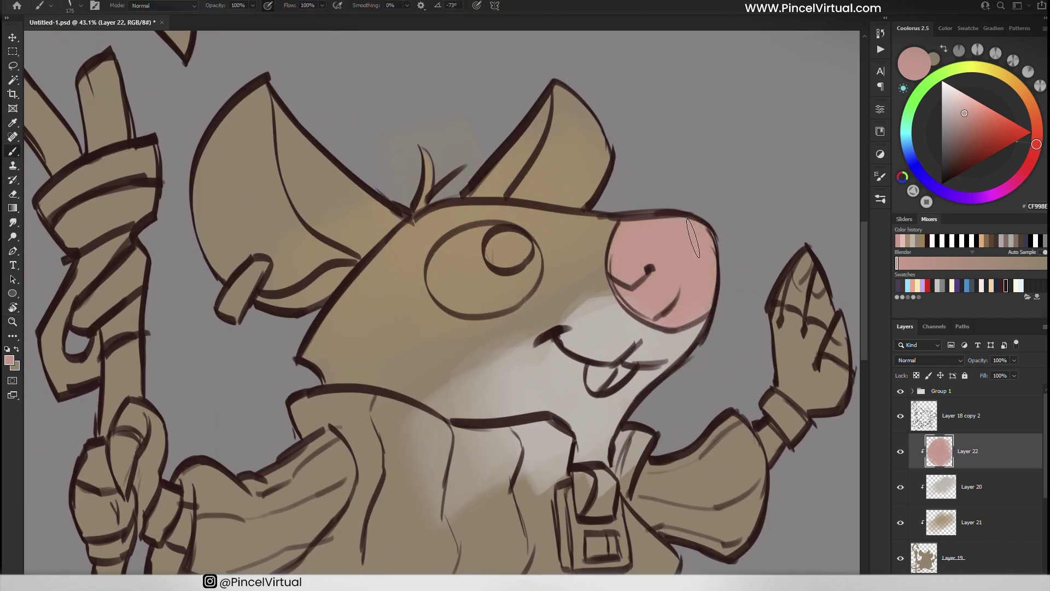
Fill the eye with light blue B7D8E4 on a new clipped layer
{"action": "left_click", "coordinate": [906, 142]}
{"action": "left_click", "coordinate": [957, 100]}
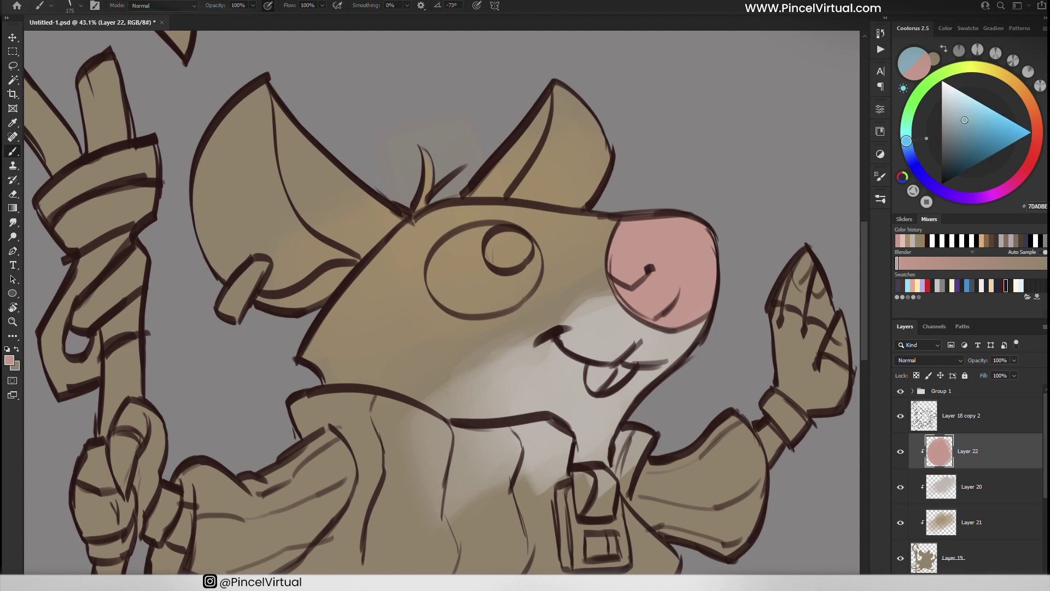
{"action": "left_click", "coordinate": [984, 486]}
{"action": "key", "text": "ctrl+shift+alt+n"}
{"action": "key", "text": "bracketleft"}
{"action": "key", "text": "bracketleft"}
{"action": "key", "text": "bracketleft"}
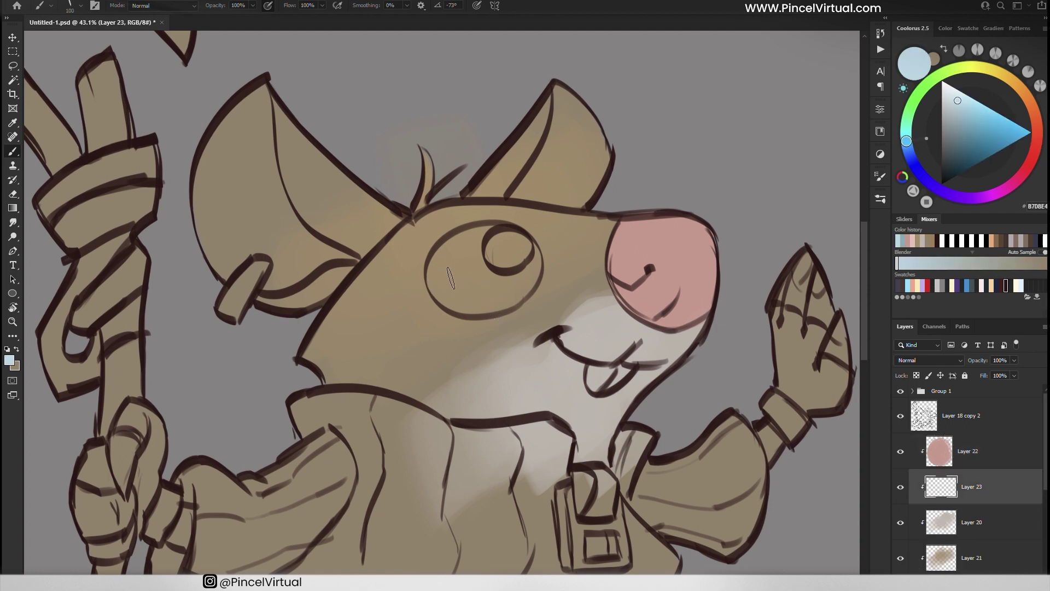
{"action": "scroll", "coordinate": [464, 299], "scroll_direction": "up", "scroll_amount": 3}
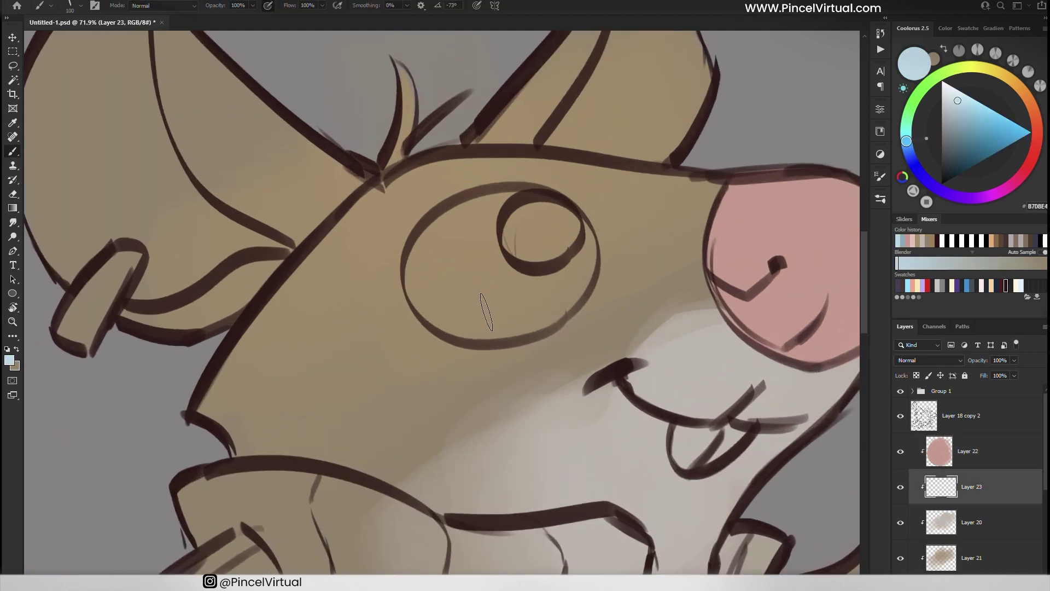
{"action": "left_click_drag", "start_coordinate": [536, 257], "coordinate": [476, 295]}
{"action": "mouse_move", "coordinate": [493, 208]}
{"action": "left_mouse_down"}
{"action": "mouse_move", "coordinate": [427, 274]}
{"action": "mouse_move", "coordinate": [454, 323]}
{"action": "mouse_move", "coordinate": [446, 251]}
{"action": "mouse_move", "coordinate": [481, 306]}
{"action": "left_mouse_up"}
{"action": "mouse_move", "coordinate": [416, 290]}
{"action": "left_mouse_down"}
{"action": "mouse_move", "coordinate": [547, 333]}
{"action": "mouse_move", "coordinate": [541, 207]}
{"action": "mouse_move", "coordinate": [566, 254]}
{"action": "left_mouse_up"}
{"action": "scroll", "coordinate": [520, 298], "scroll_direction": "down", "scroll_amount": 5}
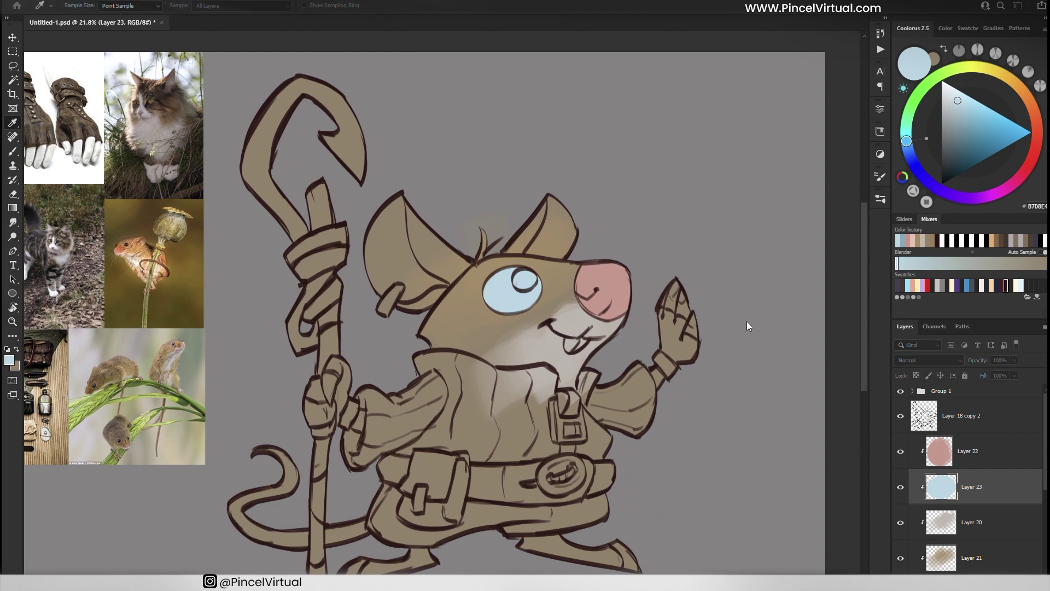
{"action": "key", "text": "z"}
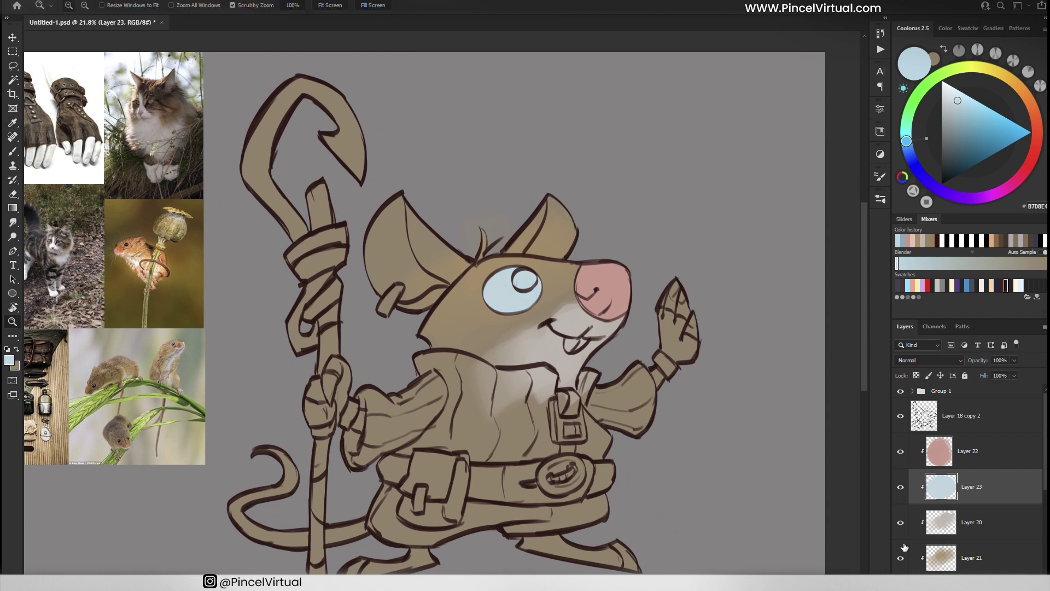
{"action": "key", "text": "ctrl+shift+alt+n"}
Paint a dark brown pupil in the eye on Layer 24
{"action": "scroll", "coordinate": [604, 276], "scroll_direction": "up", "scroll_amount": 2}
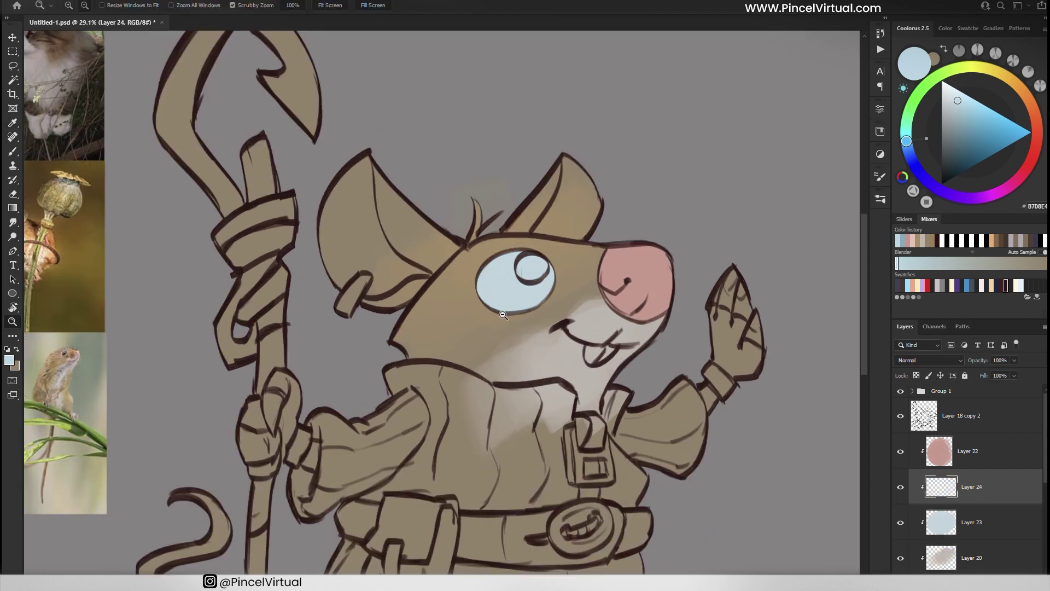
{"action": "scroll", "coordinate": [604, 275], "scroll_direction": "down", "scroll_amount": 3}
{"action": "scroll", "coordinate": [605, 275], "scroll_direction": "up", "scroll_amount": 2}
{"action": "scroll", "coordinate": [605, 276], "scroll_direction": "up", "scroll_amount": 1}
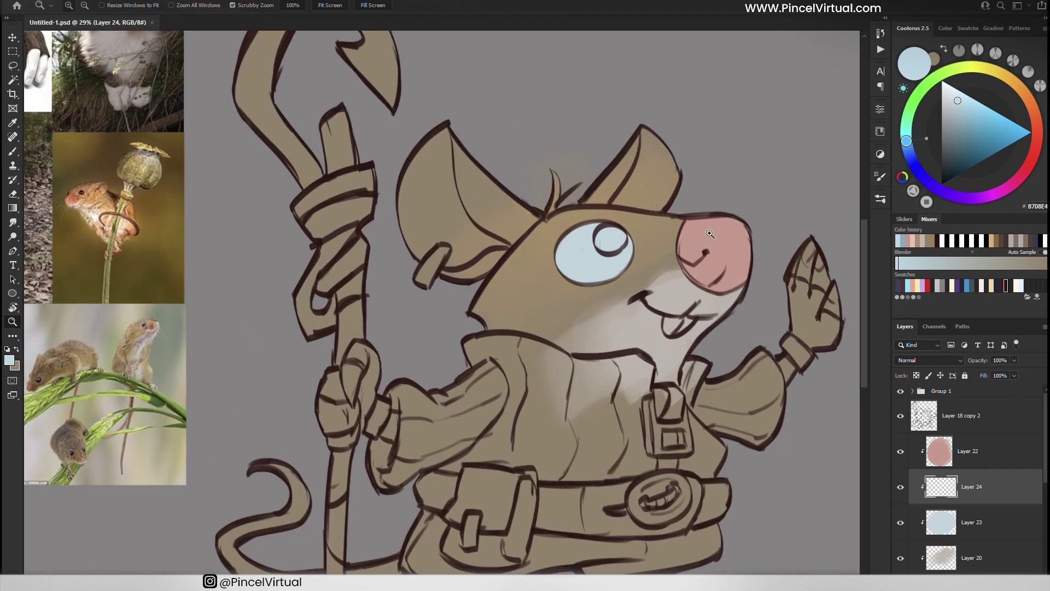
{"action": "key", "text": "b"}
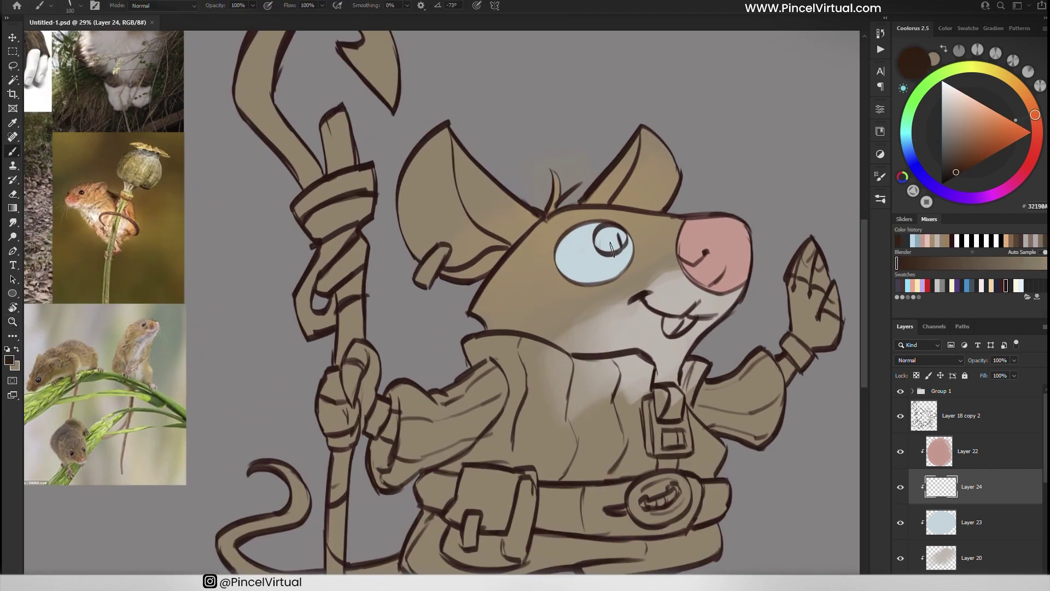
{"action": "left_click_drag", "start_coordinate": [602, 235], "coordinate": [621, 246]}
{"action": "scroll", "coordinate": [618, 246], "scroll_direction": "up", "scroll_amount": 2}
{"action": "scroll", "coordinate": [618, 246], "scroll_direction": "up", "scroll_amount": 2}
{"action": "key", "text": "e"}
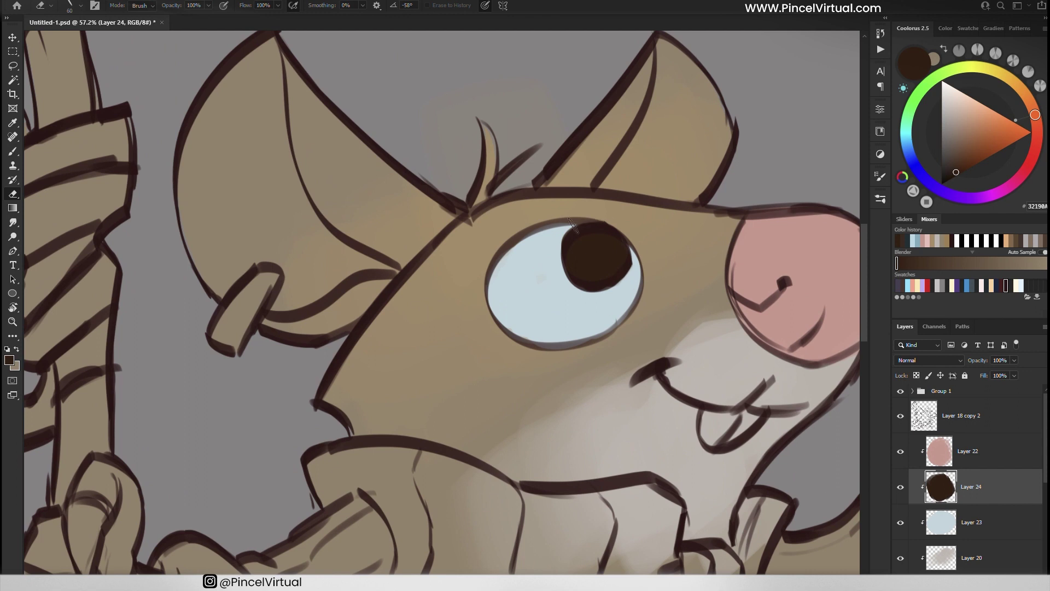
Try a dark blue iris on a new layer, then undo it
{"action": "left_click", "coordinate": [995, 522]}
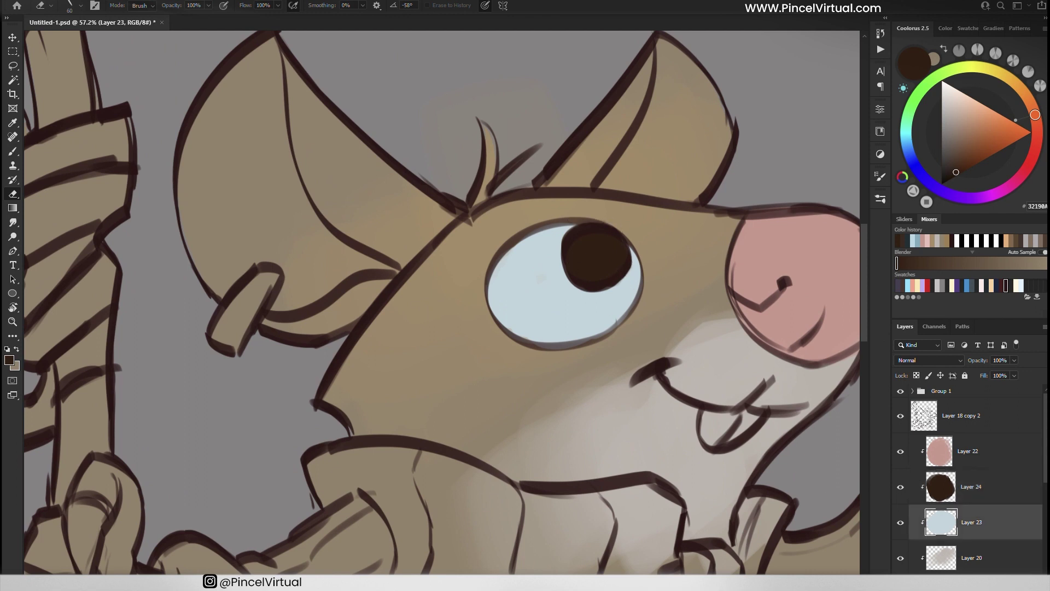
{"action": "key", "text": "ctrl+shift+alt+n"}
{"action": "left_click", "coordinate": [940, 557], "text": "ctrl"}
{"action": "left_click", "coordinate": [910, 155]}
{"action": "left_click", "coordinate": [961, 163]}
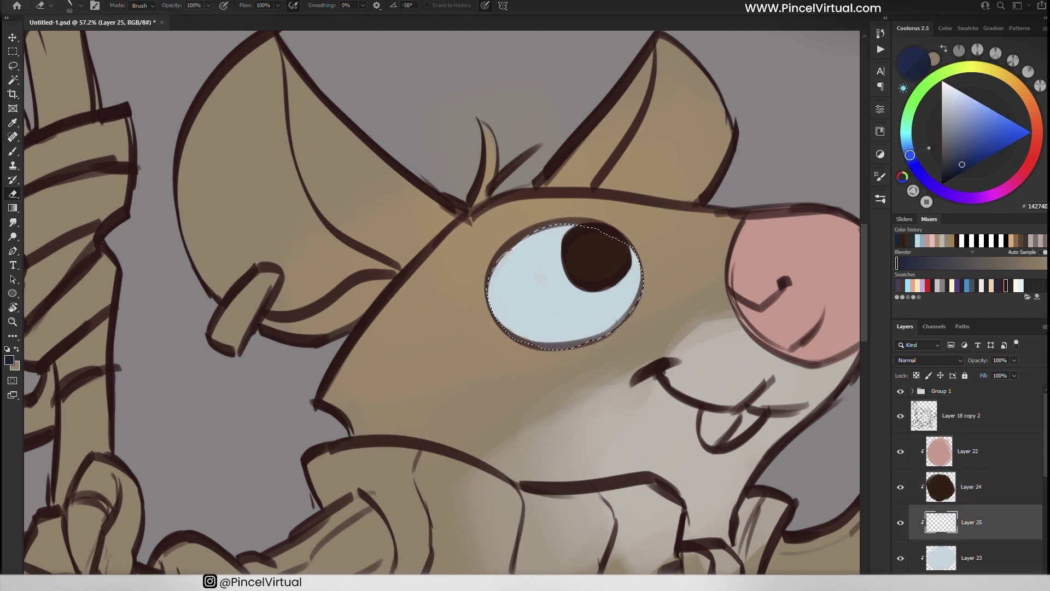
{"action": "key", "text": "b"}
{"action": "left_click_drag", "start_coordinate": [602, 235], "coordinate": [579, 298]}
{"action": "left_click_drag", "start_coordinate": [539, 257], "coordinate": [565, 333]}
{"action": "key", "text": "ctrl+z"}
{"action": "key", "text": "ctrl+z"}
{"action": "key", "text": "ctrl+z"}
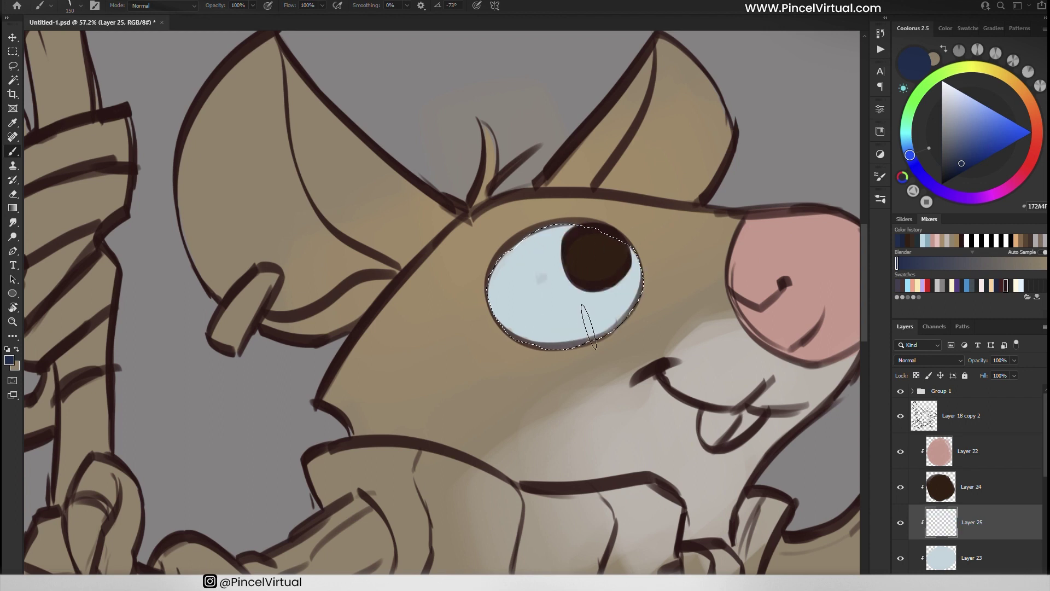
{"action": "scroll", "coordinate": [629, 274], "scroll_direction": "down", "scroll_amount": 5}
Eyedrop the nose pink and paint the insides of both ears on new Layer 25
{"action": "key", "text": "i"}
{"action": "left_click", "coordinate": [710, 260]}
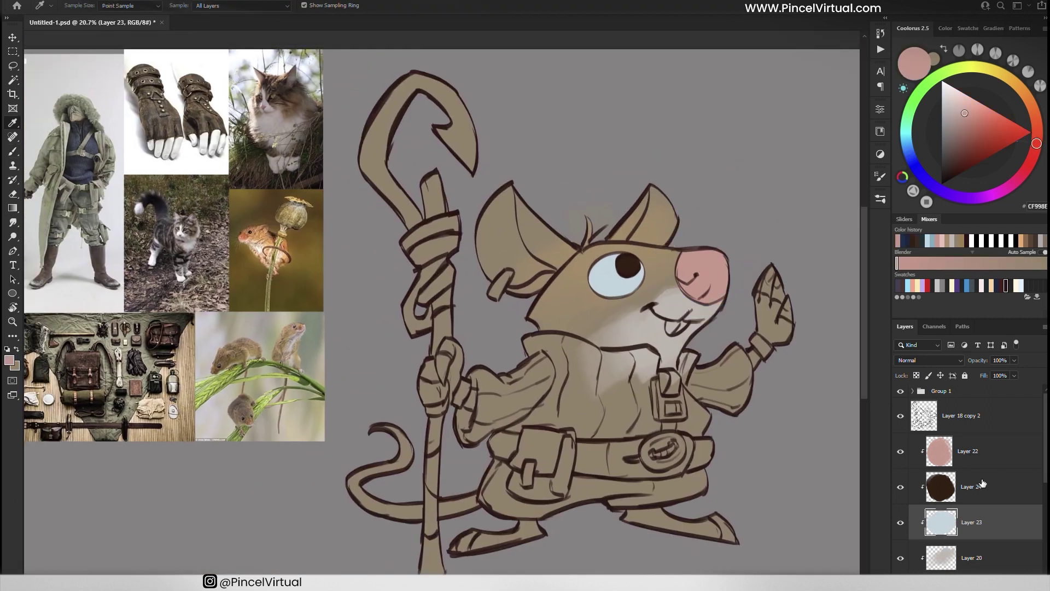
{"action": "left_click", "coordinate": [970, 486]}
{"action": "key", "text": "ctrl+shift+alt+n"}
{"action": "key", "text": "b"}
{"action": "left_click_drag", "start_coordinate": [500, 219], "coordinate": [518, 297]}
{"action": "key", "text": "bracketleft"}
{"action": "key", "text": "bracketleft"}
{"action": "key", "text": "bracketleft"}
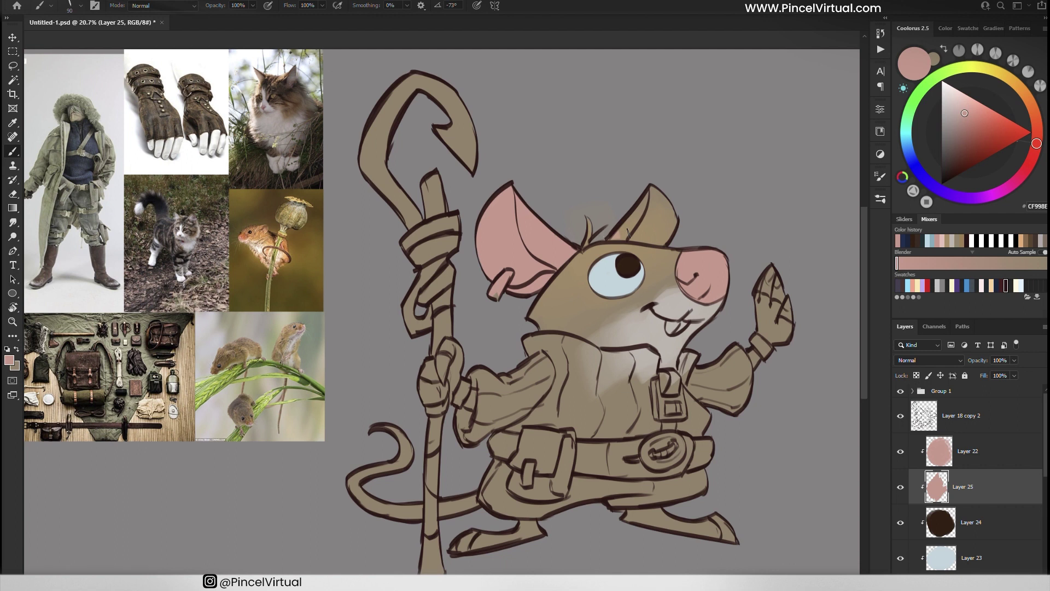
{"action": "key", "text": "bracketright"}
{"action": "key", "text": "bracketright"}
{"action": "key", "text": "bracketright"}
{"action": "left_click_drag", "start_coordinate": [644, 240], "coordinate": [633, 210]}
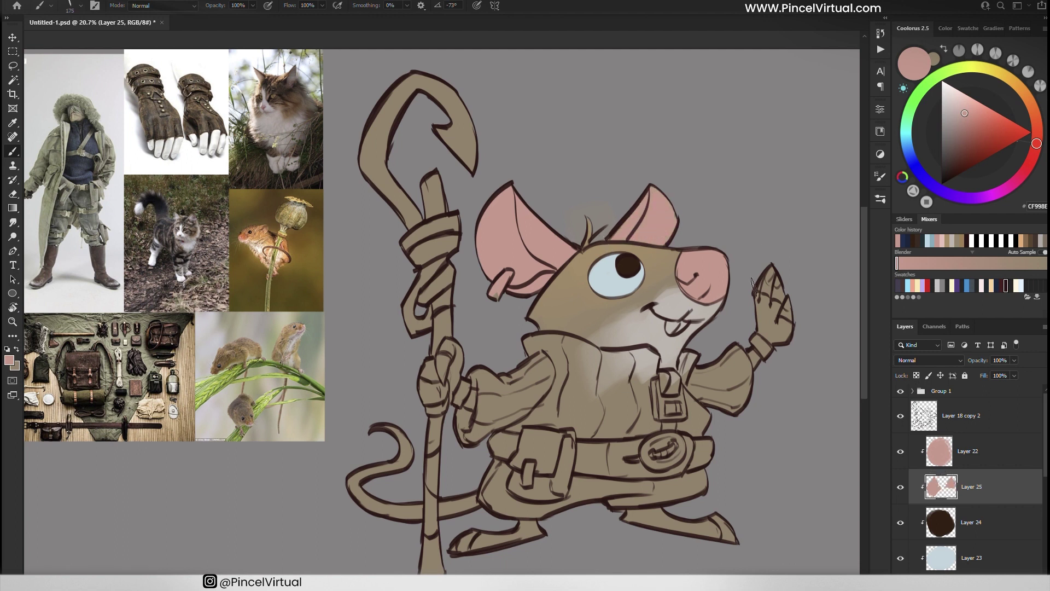
Paint both hands pink with a smaller brush
{"action": "key", "text": "bracketleft"}
{"action": "key", "text": "bracketleft"}
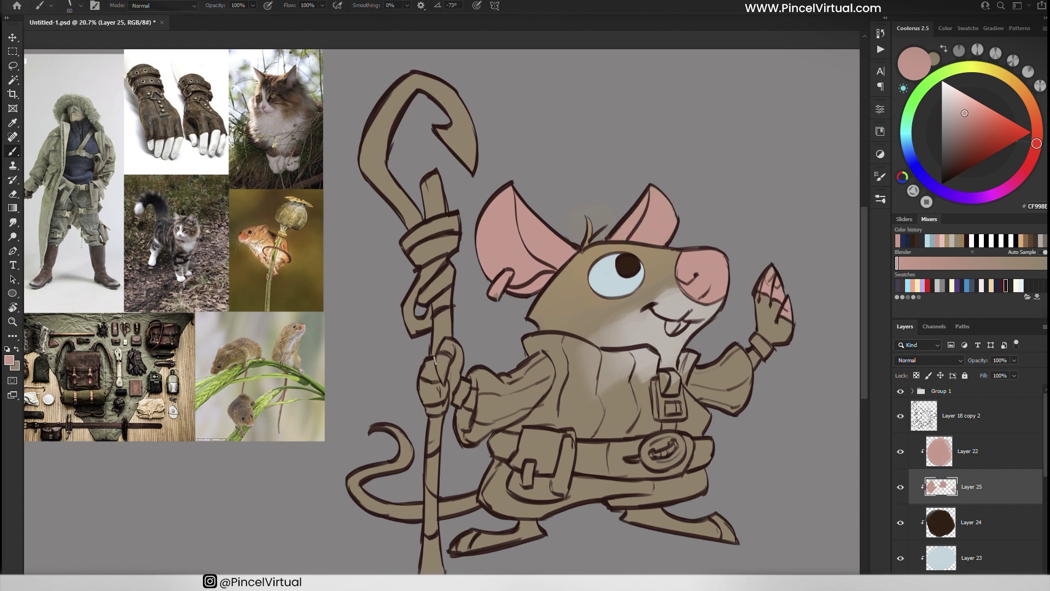
{"action": "scroll", "coordinate": [436, 390], "scroll_direction": "up", "scroll_amount": 3}
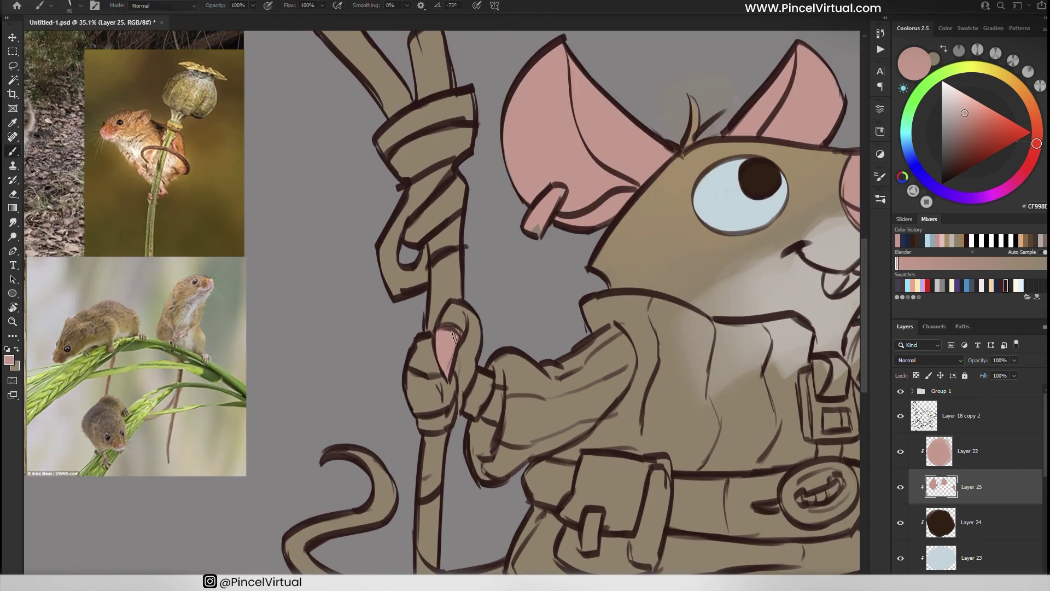
{"action": "left_click_drag", "start_coordinate": [413, 408], "coordinate": [446, 385]}
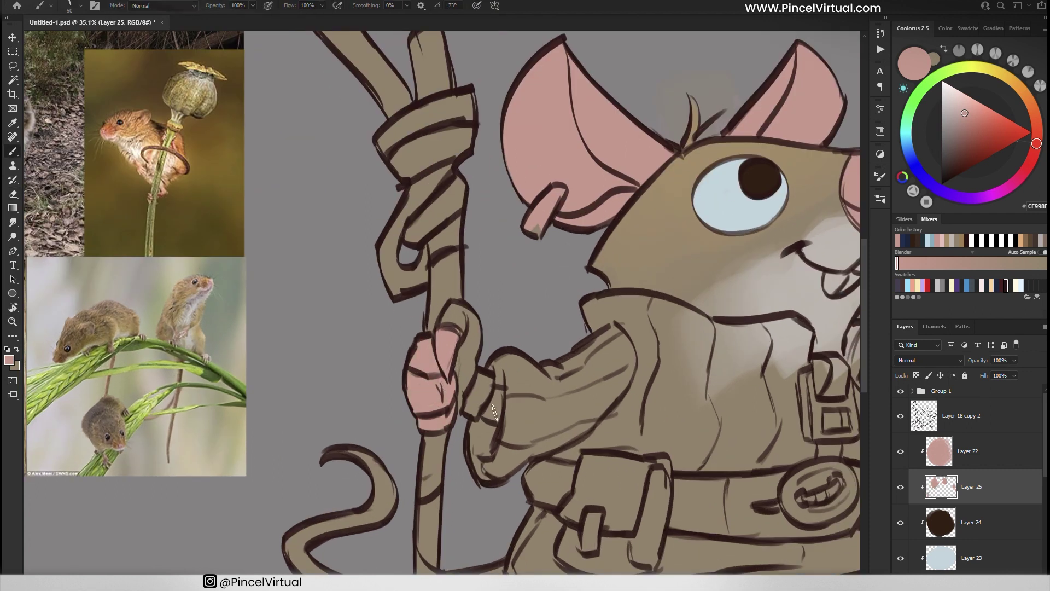
{"action": "left_click_drag", "start_coordinate": [495, 419], "coordinate": [489, 385]}
{"action": "key", "text": "e"}
{"action": "key", "text": "b"}
{"action": "scroll", "coordinate": [675, 323], "scroll_direction": "right", "scroll_amount": 5}
{"action": "key", "text": "z"}
{"action": "scroll", "coordinate": [692, 335], "scroll_direction": "down", "scroll_amount": 3}
Add a clipped layer and sample the blue-grey shirt colour from the reference photo
{"action": "left_click", "coordinate": [970, 522]}
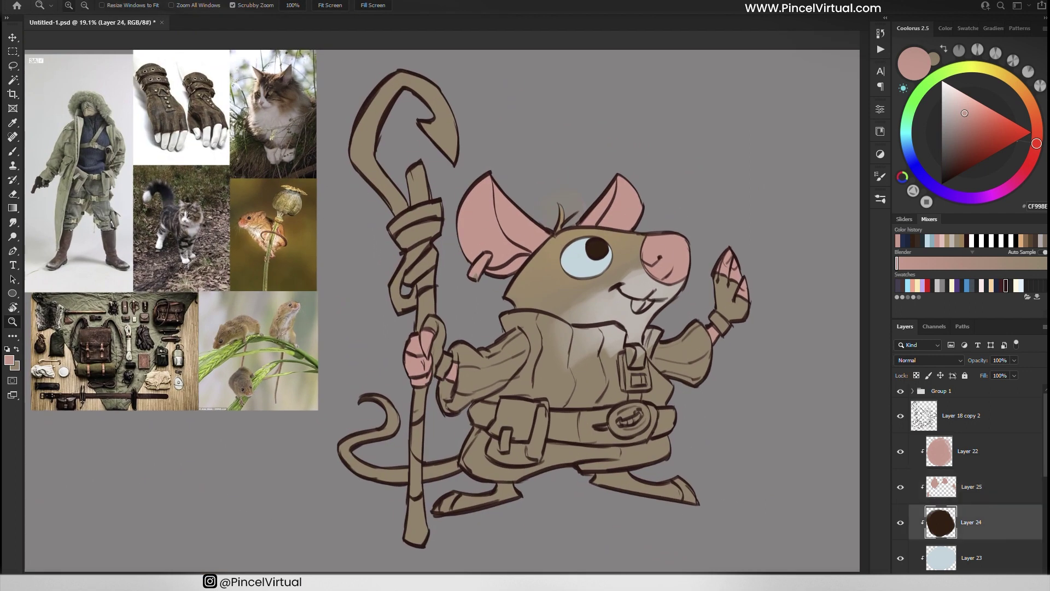
{"action": "key", "text": "ctrl+shift+alt+n"}
{"action": "key", "text": "i"}
{"action": "left_click", "coordinate": [91, 162]}
{"action": "left_click", "coordinate": [101, 137]}
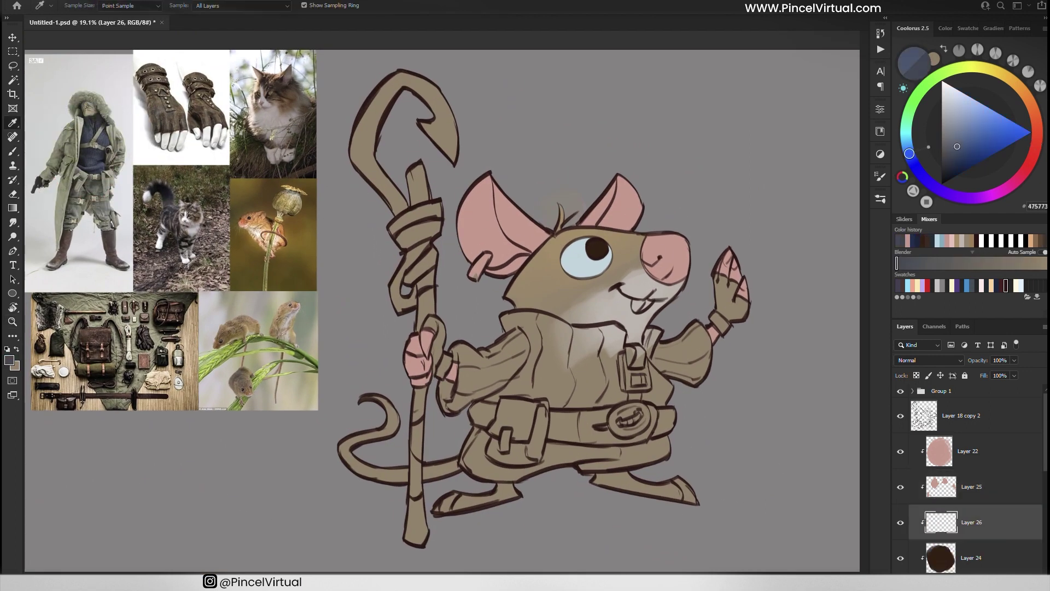
{"action": "key", "text": "z"}
{"action": "left_click_drag", "start_coordinate": [494, 342], "coordinate": [709, 393]}
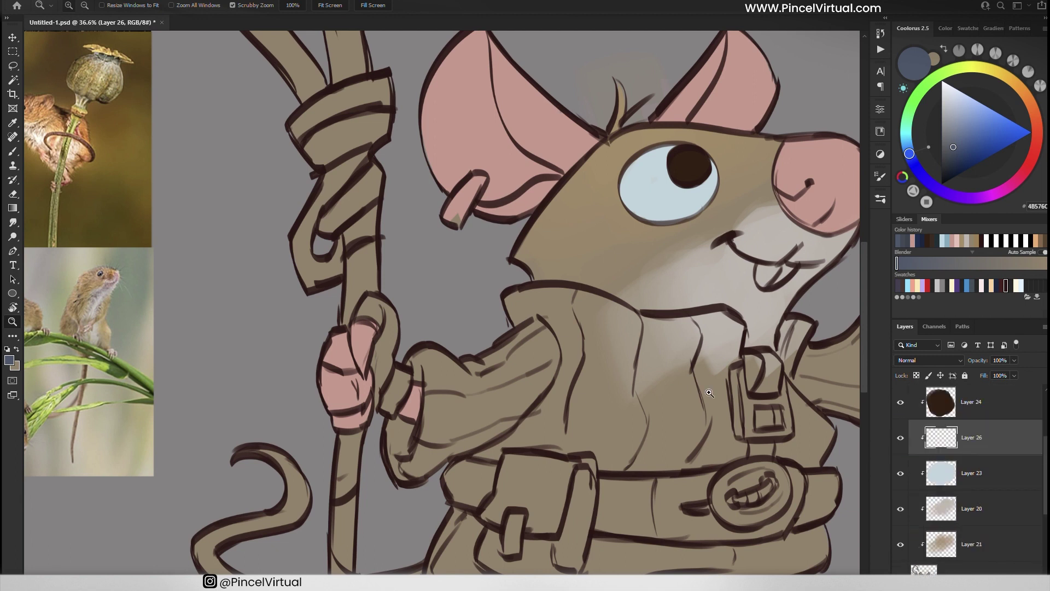
Paint the sleeve near the hand blue-grey, erasing any overspill
{"action": "key", "text": "b"}
{"action": "left_click_drag", "start_coordinate": [413, 352], "coordinate": [432, 380]}
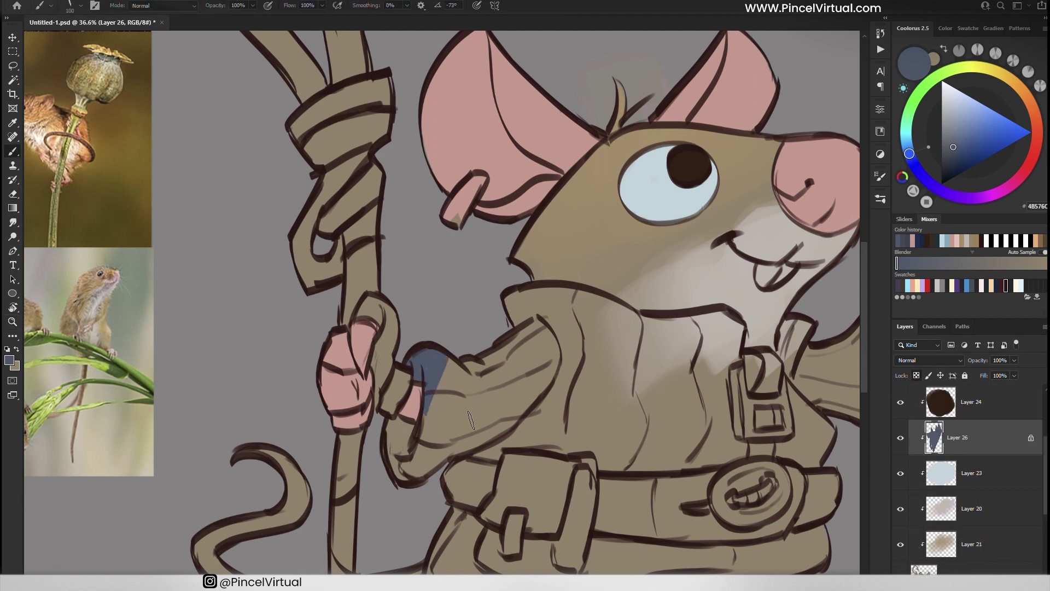
{"action": "left_click_drag", "start_coordinate": [400, 451], "coordinate": [454, 443]}
{"action": "scroll", "coordinate": [962, 481], "scroll_direction": "up", "scroll_amount": 2}
{"action": "left_click", "coordinate": [971, 447]}
{"action": "key", "text": "e"}
{"action": "left_click", "coordinate": [962, 517]}
{"action": "left_click_drag", "start_coordinate": [432, 355], "coordinate": [465, 416]}
Paint the collar, right sleeve, lower left sleeve and shirt near the buckle blue-grey
{"action": "mouse_move", "coordinate": [509, 295]}
{"action": "left_mouse_down"}
{"action": "mouse_move", "coordinate": [618, 306]}
{"action": "mouse_move", "coordinate": [645, 328]}
{"action": "mouse_move", "coordinate": [733, 328]}
{"action": "mouse_move", "coordinate": [738, 380]}
{"action": "left_mouse_up"}
{"action": "key", "text": "b"}
{"action": "left_click_drag", "start_coordinate": [733, 344], "coordinate": [541, 312]}
{"action": "mouse_move", "coordinate": [781, 366]}
{"action": "left_mouse_down"}
{"action": "mouse_move", "coordinate": [611, 320]}
{"action": "mouse_move", "coordinate": [637, 342]}
{"action": "left_mouse_up"}
{"action": "left_click_drag", "start_coordinate": [653, 298], "coordinate": [728, 271]}
{"action": "mouse_move", "coordinate": [733, 285]}
{"action": "left_mouse_down"}
{"action": "mouse_move", "coordinate": [730, 367]}
{"action": "mouse_move", "coordinate": [624, 317]}
{"action": "mouse_move", "coordinate": [720, 290]}
{"action": "left_mouse_up"}
{"action": "mouse_move", "coordinate": [293, 393]}
{"action": "left_mouse_down"}
{"action": "mouse_move", "coordinate": [327, 409]}
{"action": "mouse_move", "coordinate": [646, 401]}
{"action": "mouse_move", "coordinate": [555, 359]}
{"action": "left_mouse_up"}
{"action": "mouse_move", "coordinate": [298, 358]}
{"action": "left_mouse_down"}
{"action": "mouse_move", "coordinate": [342, 383]}
{"action": "mouse_move", "coordinate": [541, 306]}
{"action": "mouse_move", "coordinate": [544, 393]}
{"action": "mouse_move", "coordinate": [623, 350]}
{"action": "left_mouse_up"}
Select the base colour layer and sample a grey-green from the reference photo
{"action": "key", "text": "bracketright"}
{"action": "scroll", "coordinate": [962, 475], "scroll_direction": "down", "scroll_amount": 2}
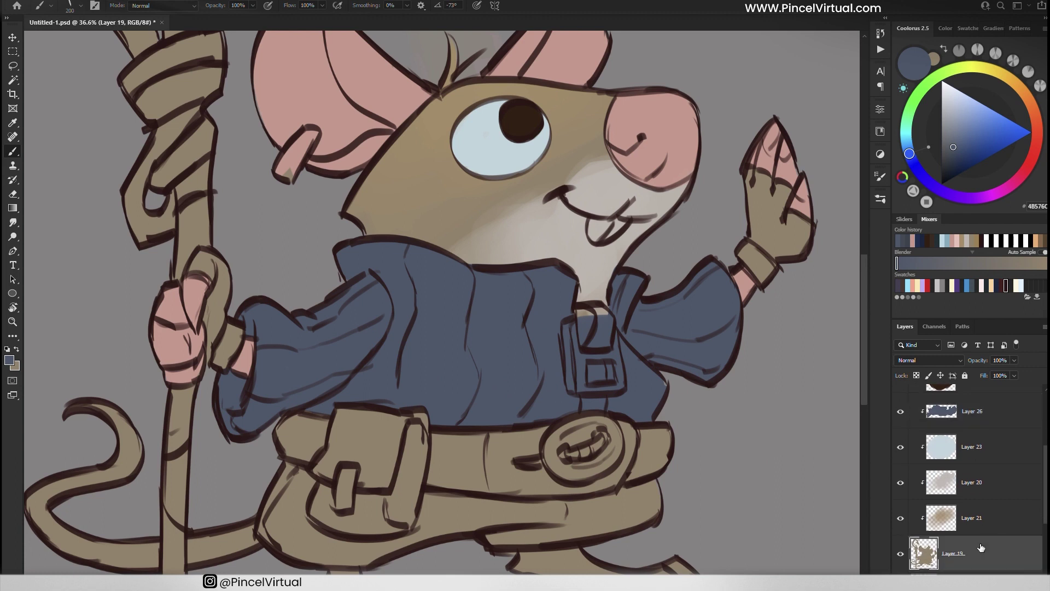
{"action": "left_click", "coordinate": [952, 553]}
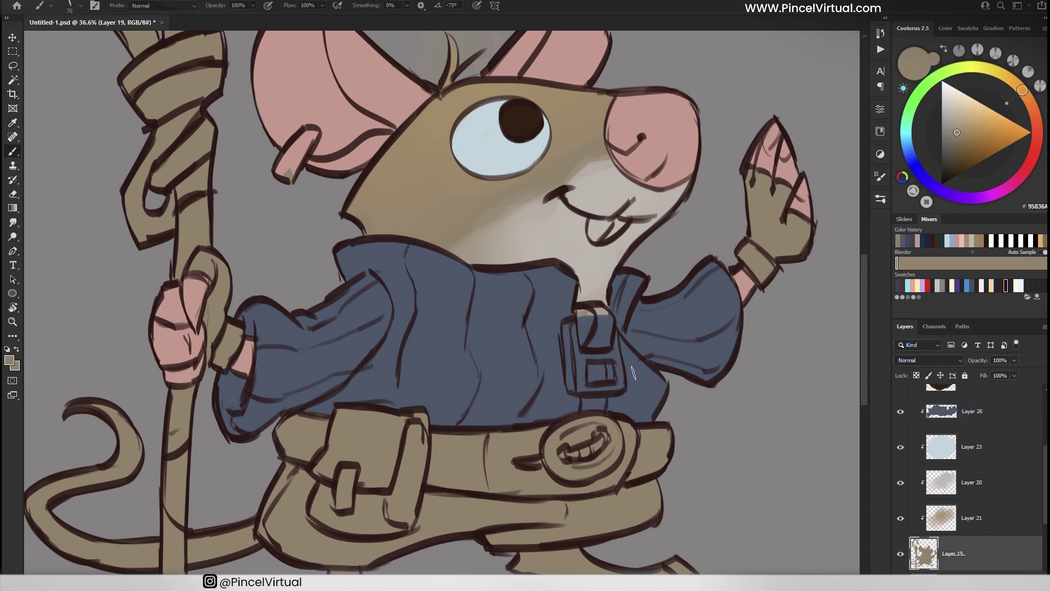
{"action": "scroll", "coordinate": [632, 373], "scroll_direction": "down", "scroll_amount": 3}
{"action": "scroll", "coordinate": [164, 328], "scroll_direction": "up", "scroll_amount": 1}
{"action": "left_click", "coordinate": [91, 323], "text": "alt"}
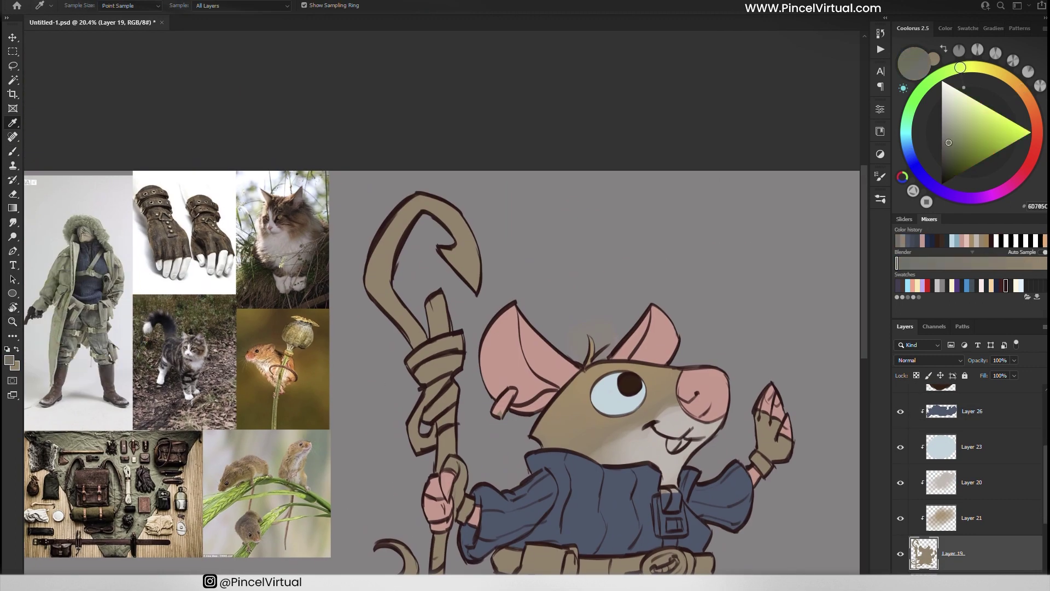
Paint the trousers below the belt grey-green on a new clipped layer
{"action": "key", "text": "ctrl+shift+alt+n"}
{"action": "scroll", "coordinate": [377, 303], "scroll_direction": "up", "scroll_amount": 3}
{"action": "scroll", "coordinate": [376, 302], "scroll_direction": "up", "scroll_amount": 2}
{"action": "key", "text": "b"}
{"action": "left_click_drag", "start_coordinate": [365, 293], "coordinate": [492, 394]}
{"action": "key", "text": "bracketright"}
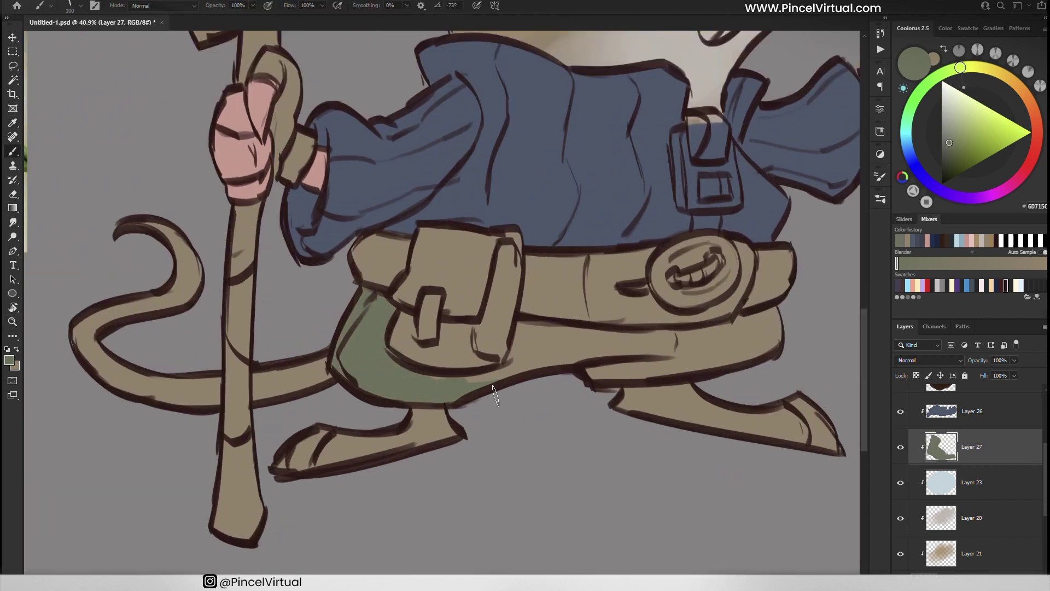
{"action": "mouse_move", "coordinate": [492, 393]}
{"action": "left_mouse_down"}
{"action": "mouse_move", "coordinate": [579, 382]}
{"action": "mouse_move", "coordinate": [775, 316]}
{"action": "left_mouse_up"}
{"action": "key", "text": "bracketleft"}
{"action": "key", "text": "bracketleft"}
Paint the tail and foot pink, cleaning edges with the eraser
{"action": "right_click", "coordinate": [775, 317], "text": "ctrl+alt"}
{"action": "left_click", "coordinate": [775, 316], "text": "alt"}
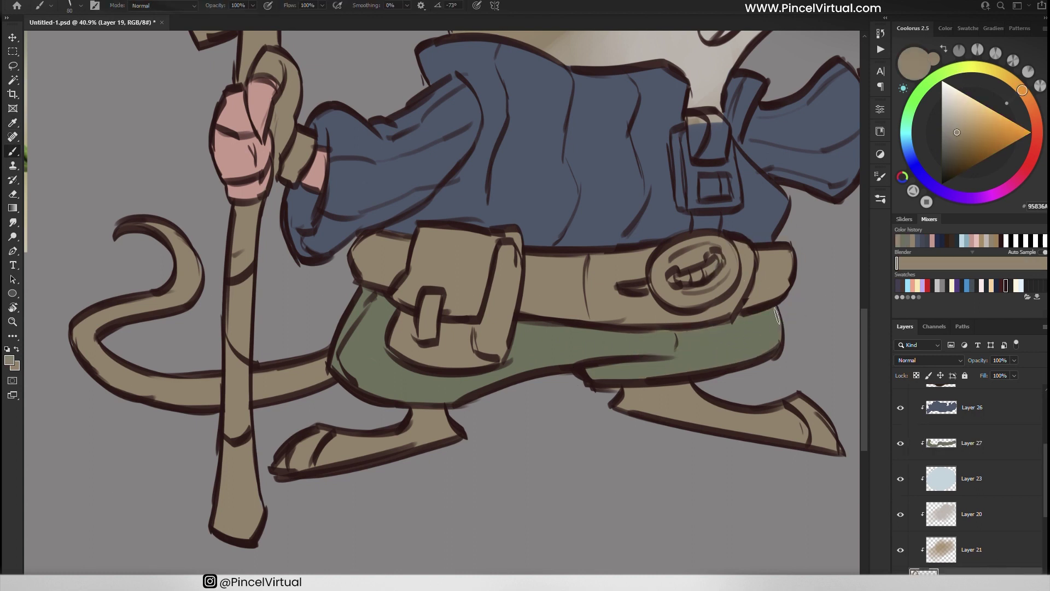
{"action": "key", "text": "e"}
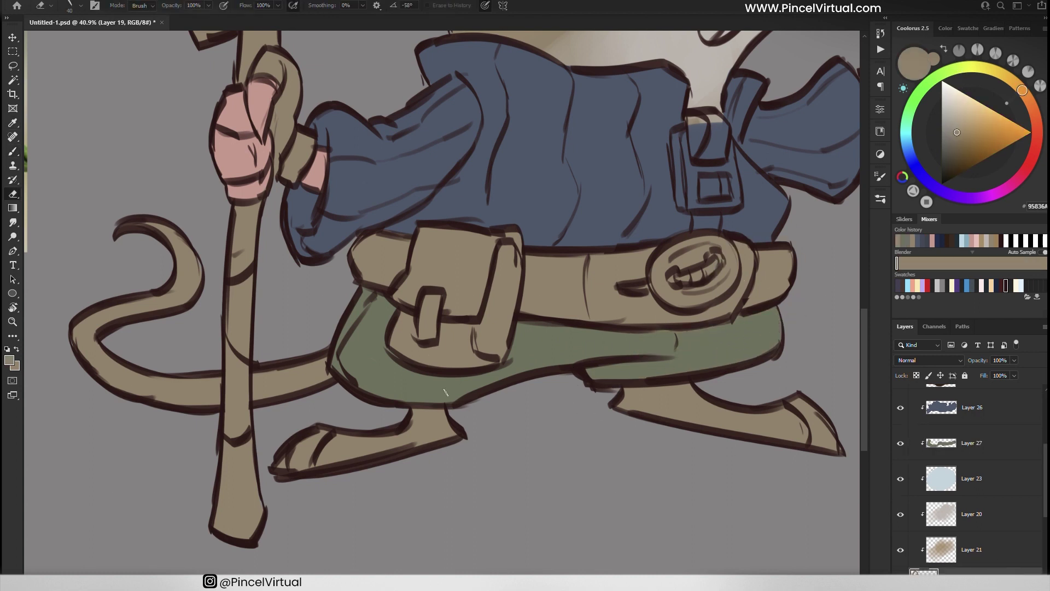
{"action": "left_click_drag", "start_coordinate": [445, 392], "coordinate": [480, 512]}
{"action": "key", "text": "b"}
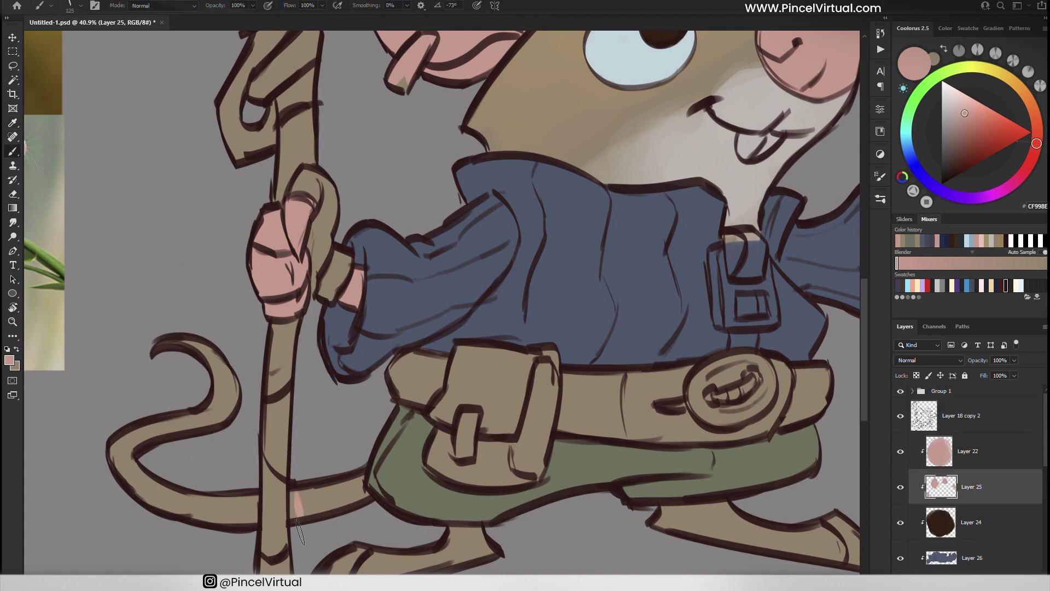
{"action": "left_click_drag", "start_coordinate": [296, 523], "coordinate": [364, 484]}
{"action": "mouse_move", "coordinate": [256, 500]}
{"action": "left_mouse_down"}
{"action": "mouse_move", "coordinate": [174, 350]}
{"action": "mouse_move", "coordinate": [133, 222]}
{"action": "left_mouse_up"}
{"action": "left_click_drag", "start_coordinate": [448, 416], "coordinate": [289, 445]}
{"action": "key", "text": "e"}
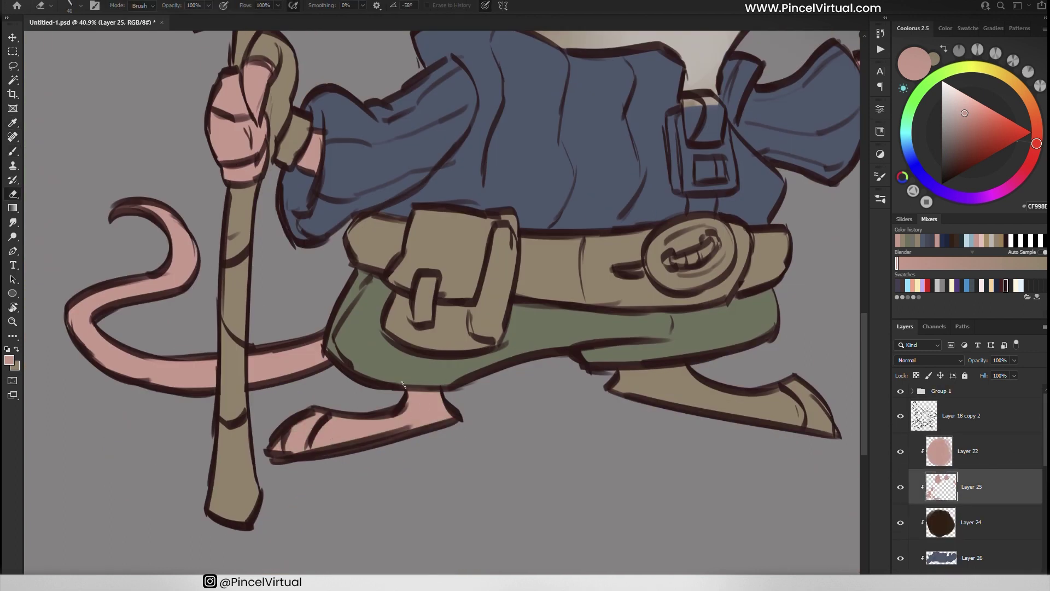
Sample a dark leather brown and paint the belt and pouch on a new layer
{"action": "key", "text": "z"}
{"action": "mouse_move", "coordinate": [547, 492]}
{"action": "left_mouse_down"}
{"action": "mouse_move", "coordinate": [598, 530]}
{"action": "mouse_move", "coordinate": [619, 377]}
{"action": "left_mouse_up"}
{"action": "key", "text": "i"}
{"action": "left_click_drag", "start_coordinate": [189, 170], "coordinate": [140, 192]}
{"action": "mouse_move", "coordinate": [579, 218]}
{"action": "left_mouse_down"}
{"action": "mouse_move", "coordinate": [492, 217]}
{"action": "mouse_move", "coordinate": [338, 122]}
{"action": "left_mouse_up"}
{"action": "key", "text": "ctrl+shift+n"}
{"action": "key", "text": "b"}
{"action": "mouse_move", "coordinate": [432, 328]}
{"action": "left_mouse_down"}
{"action": "mouse_move", "coordinate": [564, 350]}
{"action": "mouse_move", "coordinate": [678, 344]}
{"action": "mouse_move", "coordinate": [815, 478]}
{"action": "left_mouse_up"}
Fill the belt buckle grey-green on a new layer
{"action": "key", "text": "i"}
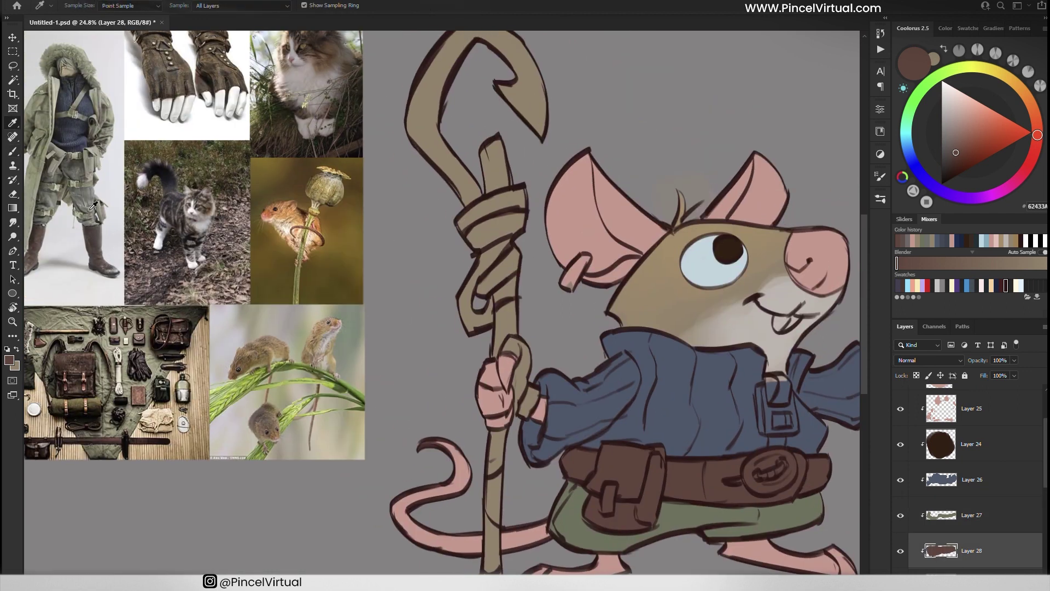
{"action": "left_click", "coordinate": [93, 205]}
{"action": "left_click_drag", "start_coordinate": [547, 382], "coordinate": [383, 229]}
{"action": "key", "text": "b"}
{"action": "scroll", "coordinate": [602, 317], "scroll_direction": "up", "scroll_amount": 3}
{"action": "key", "text": "ctrl+shift+n"}
{"action": "mouse_move", "coordinate": [657, 296]}
{"action": "left_mouse_down"}
{"action": "mouse_move", "coordinate": [705, 306]}
{"action": "mouse_move", "coordinate": [634, 350]}
{"action": "mouse_move", "coordinate": [695, 306]}
{"action": "mouse_move", "coordinate": [722, 432]}
{"action": "left_mouse_up"}
Paint the pouch body a muted plum purple on a new layer
{"action": "left_click", "coordinate": [233, 96], "text": "alt"}
{"action": "key", "text": "i"}
{"action": "left_click", "coordinate": [629, 432]}
{"action": "key", "text": "ctrl+shift+n"}
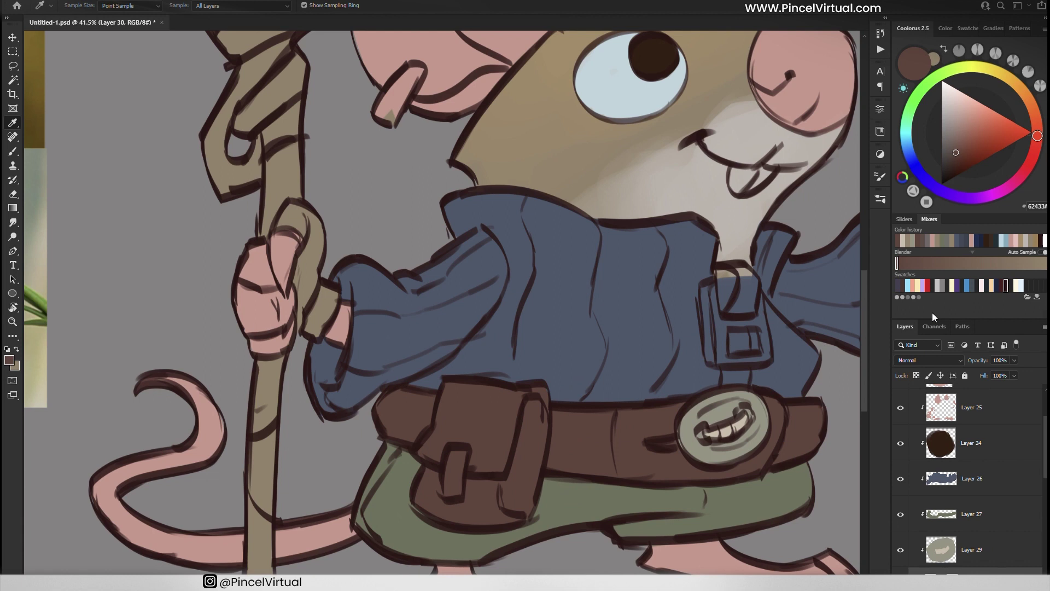
{"action": "left_click", "coordinate": [956, 196]}
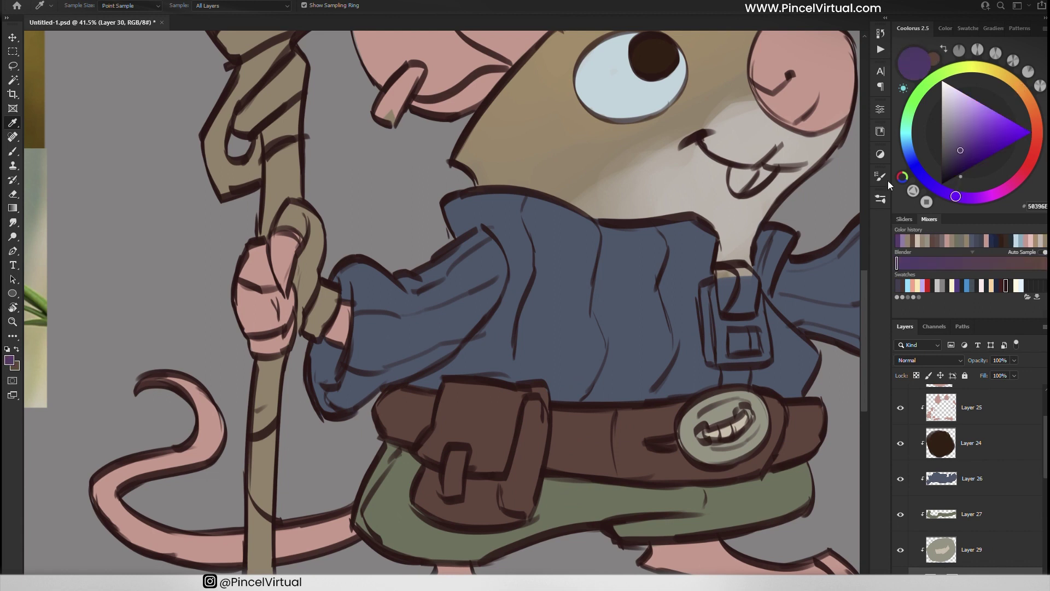
{"action": "left_click_drag", "start_coordinate": [897, 263], "coordinate": [988, 263]}
{"action": "key", "text": "b"}
{"action": "mouse_move", "coordinate": [437, 487]}
{"action": "left_mouse_down"}
{"action": "mouse_move", "coordinate": [444, 367]}
{"action": "mouse_move", "coordinate": [525, 399]}
{"action": "mouse_move", "coordinate": [544, 306]}
{"action": "mouse_move", "coordinate": [439, 382]}
{"action": "left_mouse_up"}
Paint the pouch flap dark brown
{"action": "left_click", "coordinate": [486, 283], "text": "alt"}
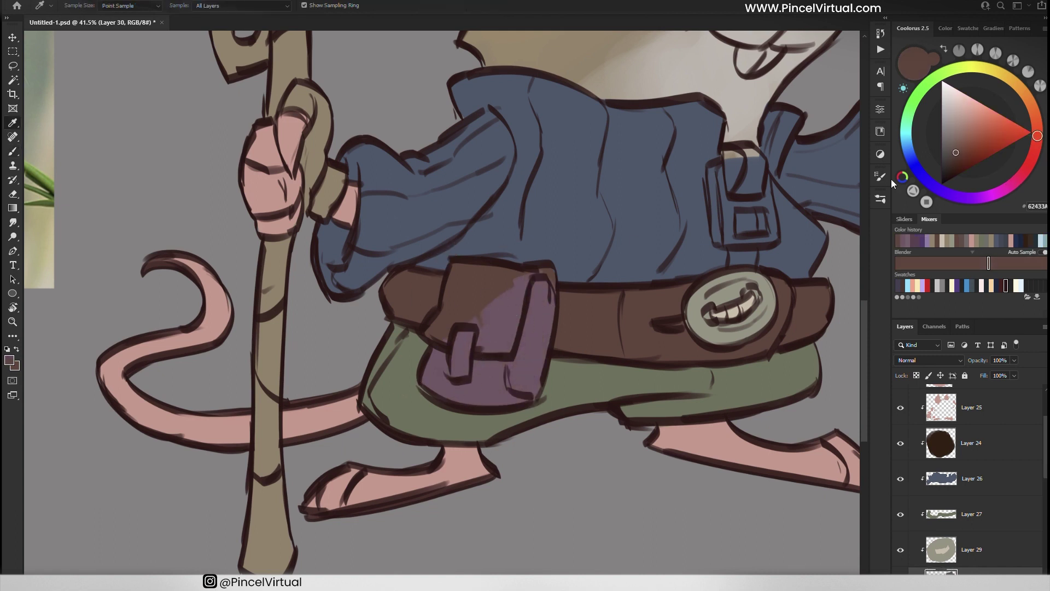
{"action": "key", "text": "bracketright"}
{"action": "key", "text": "bracketright"}
{"action": "key", "text": "bracketright"}
{"action": "mouse_move", "coordinate": [481, 293]}
{"action": "left_mouse_down"}
{"action": "mouse_move", "coordinate": [500, 306]}
{"action": "mouse_move", "coordinate": [459, 323]}
{"action": "mouse_move", "coordinate": [508, 295]}
{"action": "mouse_move", "coordinate": [489, 347]}
{"action": "mouse_move", "coordinate": [250, 467]}
{"action": "left_mouse_up"}
{"action": "left_click", "coordinate": [574, 290], "text": "alt"}
{"action": "key", "text": "bracketleft"}
{"action": "key", "text": "bracketleft"}
{"action": "key", "text": "bracketleft"}
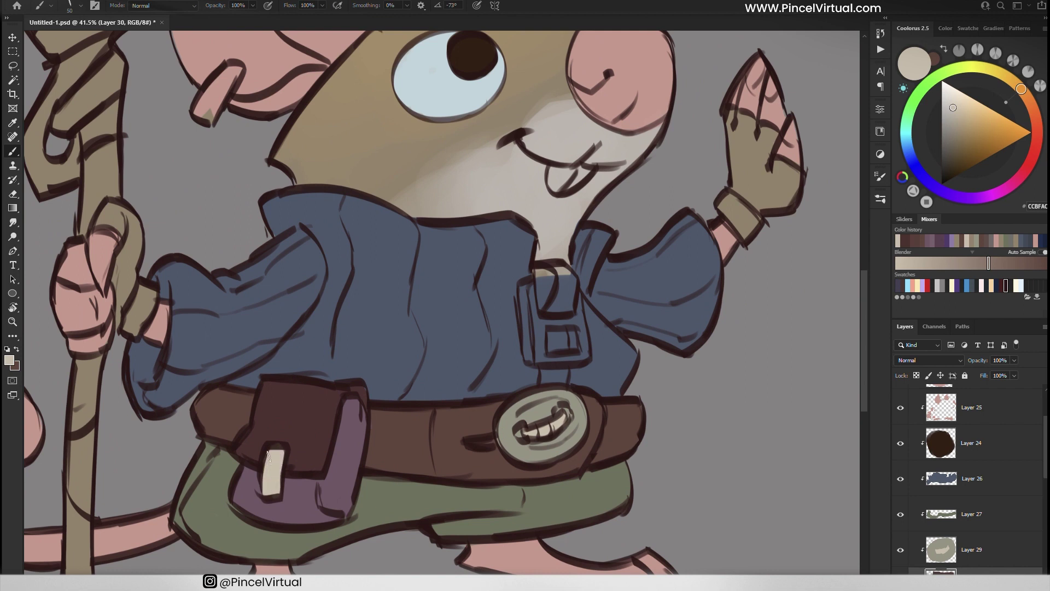
{"action": "left_click", "coordinate": [267, 494], "text": "alt"}
{"action": "key", "text": "b"}
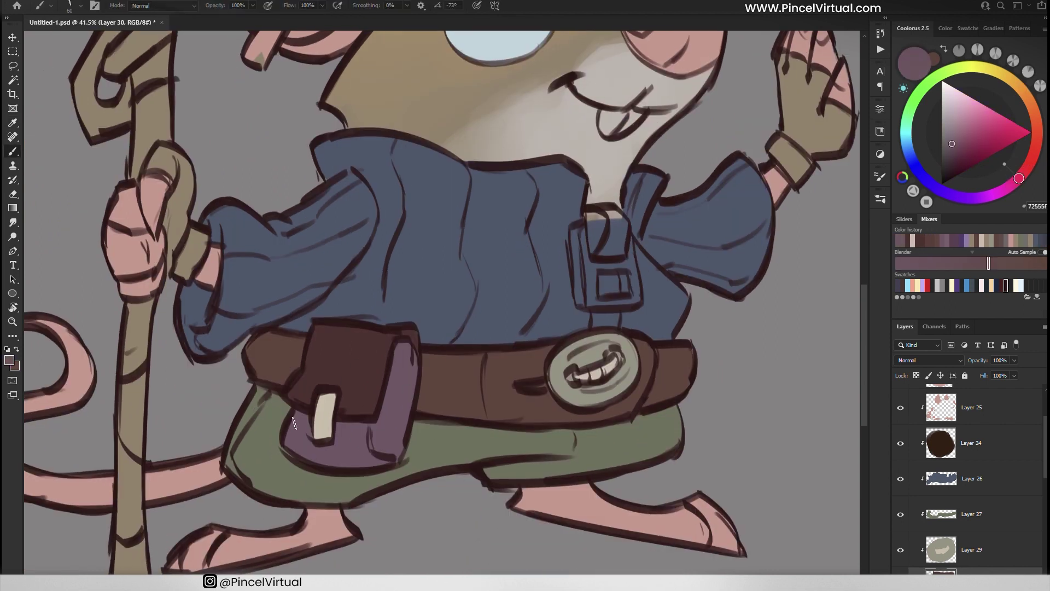
Select the pale tag on the pouch with the Magic Wand
{"action": "key", "text": "w"}
{"action": "left_click", "coordinate": [327, 418]}
{"action": "key", "text": "i"}
{"action": "key", "text": "w"}
{"action": "scroll", "coordinate": [432, 399], "scroll_direction": "down", "scroll_amount": 3}
Paint the chest-strap buckle grey-green on a new clipped layer
{"action": "scroll", "coordinate": [471, 410], "scroll_direction": "down", "scroll_amount": 1}
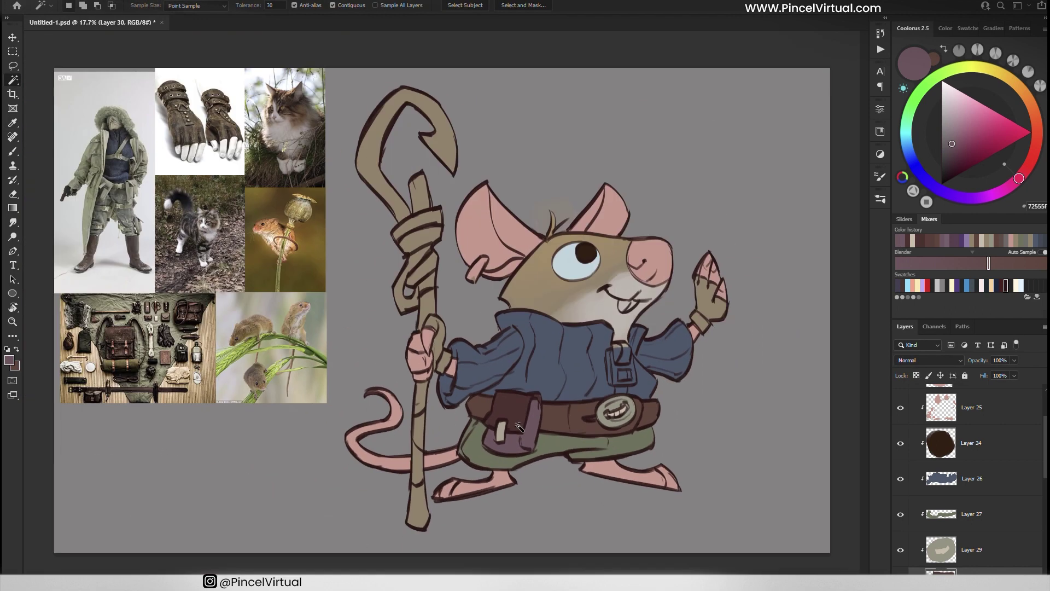
{"action": "scroll", "coordinate": [521, 428], "scroll_direction": "up", "scroll_amount": 2}
{"action": "left_click_drag", "start_coordinate": [520, 426], "coordinate": [469, 432]}
{"action": "key", "text": "i"}
{"action": "left_click_drag", "start_coordinate": [901, 133], "coordinate": [903, 121]}
{"action": "scroll", "coordinate": [648, 385], "scroll_direction": "up", "scroll_amount": 4}
{"action": "key", "text": "ctrl+shift+alt+n"}
{"action": "key", "text": "b"}
{"action": "mouse_move", "coordinate": [506, 232]}
{"action": "left_mouse_down"}
{"action": "mouse_move", "coordinate": [555, 249]}
{"action": "mouse_move", "coordinate": [541, 350]}
{"action": "mouse_move", "coordinate": [492, 307]}
{"action": "mouse_move", "coordinate": [563, 306]}
{"action": "left_mouse_up"}
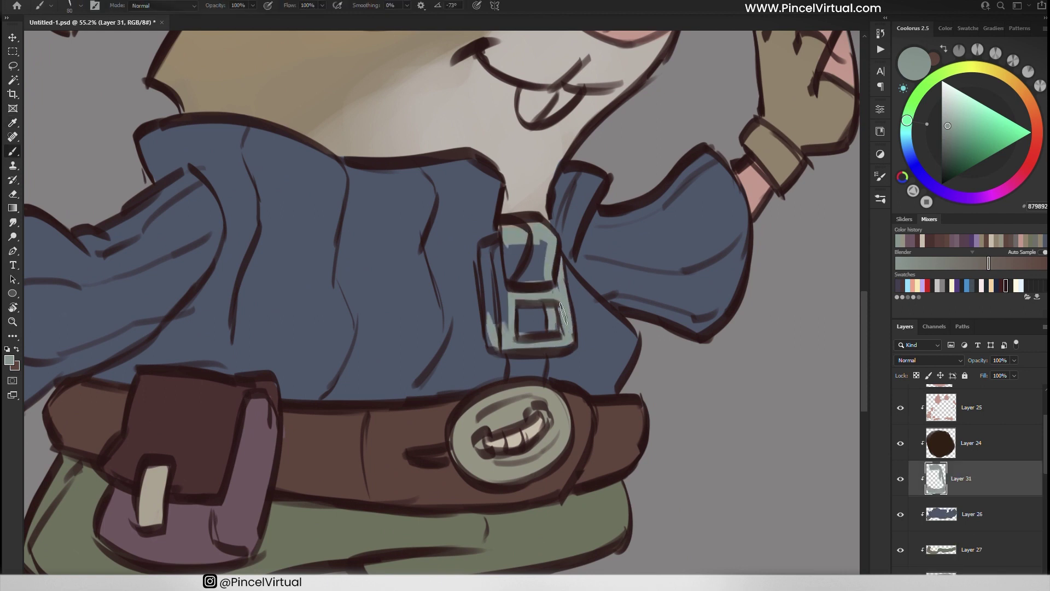
{"action": "left_click_drag", "start_coordinate": [509, 268], "coordinate": [521, 337]}
{"action": "mouse_move", "coordinate": [503, 292]}
{"action": "left_mouse_down"}
{"action": "mouse_move", "coordinate": [489, 361]}
{"action": "mouse_move", "coordinate": [514, 350]}
{"action": "mouse_move", "coordinate": [481, 257]}
{"action": "mouse_move", "coordinate": [541, 246]}
{"action": "mouse_move", "coordinate": [469, 221]}
{"action": "left_mouse_up"}
{"action": "key", "text": "e"}
Sample the cream eye-white colour and paint the teeth with it
{"action": "key", "text": "z"}
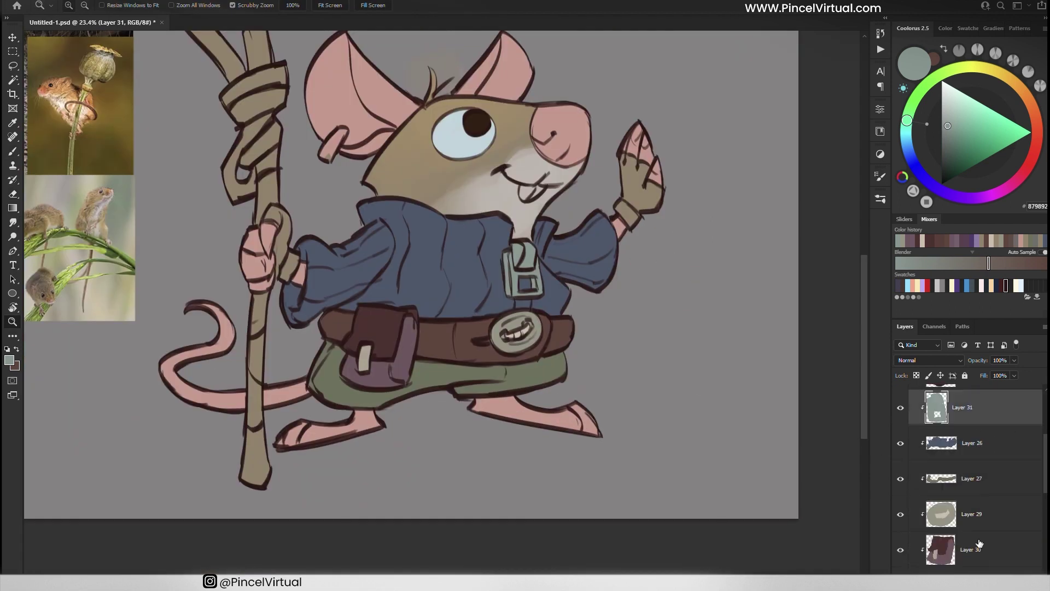
{"action": "key", "text": "i"}
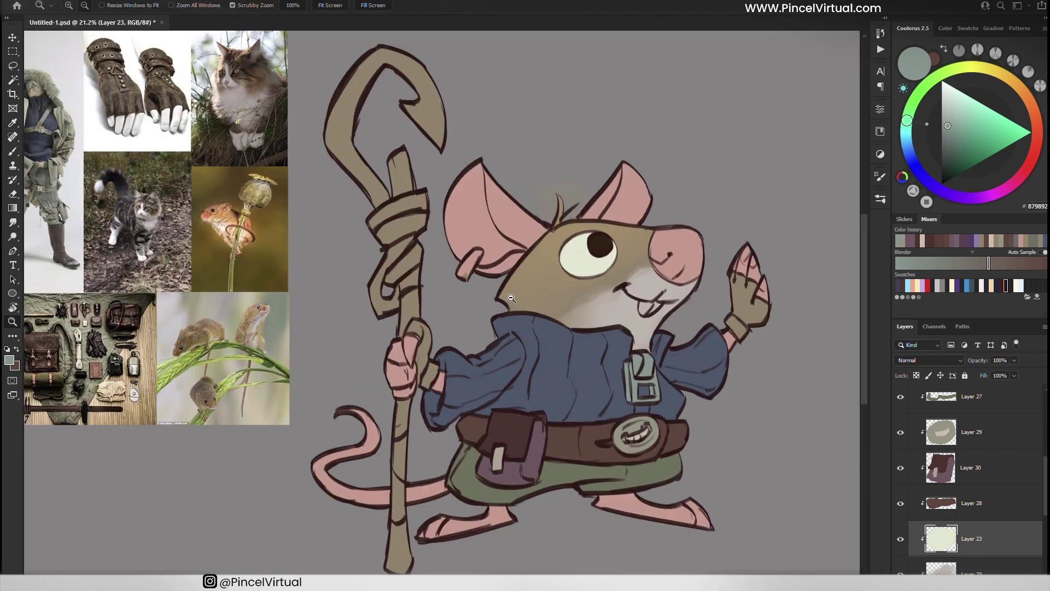
{"action": "left_click", "coordinate": [538, 235]}
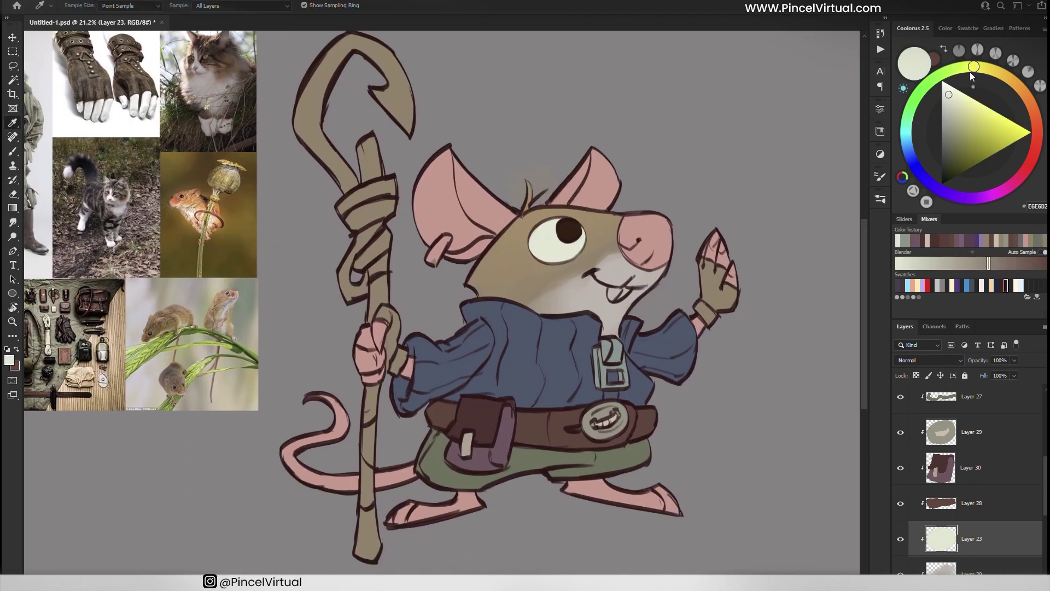
{"action": "scroll", "coordinate": [667, 338], "scroll_direction": "up", "scroll_amount": 3}
{"action": "scroll", "coordinate": [666, 338], "scroll_direction": "up", "scroll_amount": 2}
{"action": "key", "text": "b"}
{"action": "mouse_move", "coordinate": [495, 224]}
{"action": "left_mouse_down"}
{"action": "mouse_move", "coordinate": [527, 205]}
{"action": "mouse_move", "coordinate": [509, 224]}
{"action": "mouse_move", "coordinate": [438, 216]}
{"action": "left_mouse_up"}
Start painting the raised hand's glove dark brown
{"action": "key", "text": "z"}
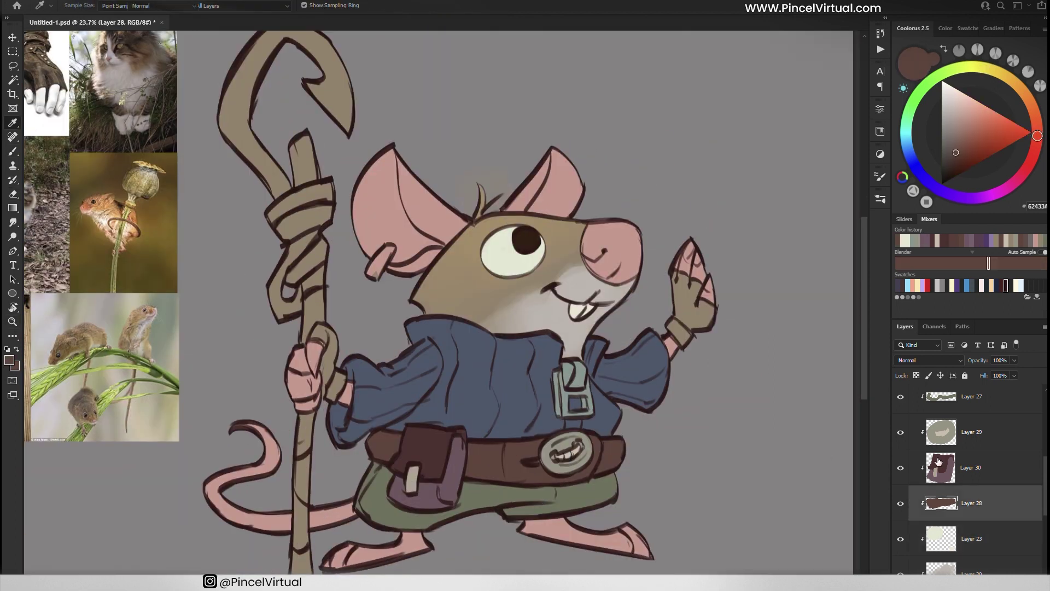
{"action": "left_click_drag", "start_coordinate": [656, 325], "coordinate": [705, 325]}
{"action": "key", "text": "b"}
{"action": "mouse_move", "coordinate": [672, 259]}
{"action": "left_mouse_down"}
{"action": "mouse_move", "coordinate": [694, 317]}
{"action": "mouse_move", "coordinate": [673, 361]}
{"action": "left_mouse_up"}
Finish the dark brown glove and paint the staff grip dark brown
{"action": "left_click_drag", "start_coordinate": [601, 328], "coordinate": [708, 254]}
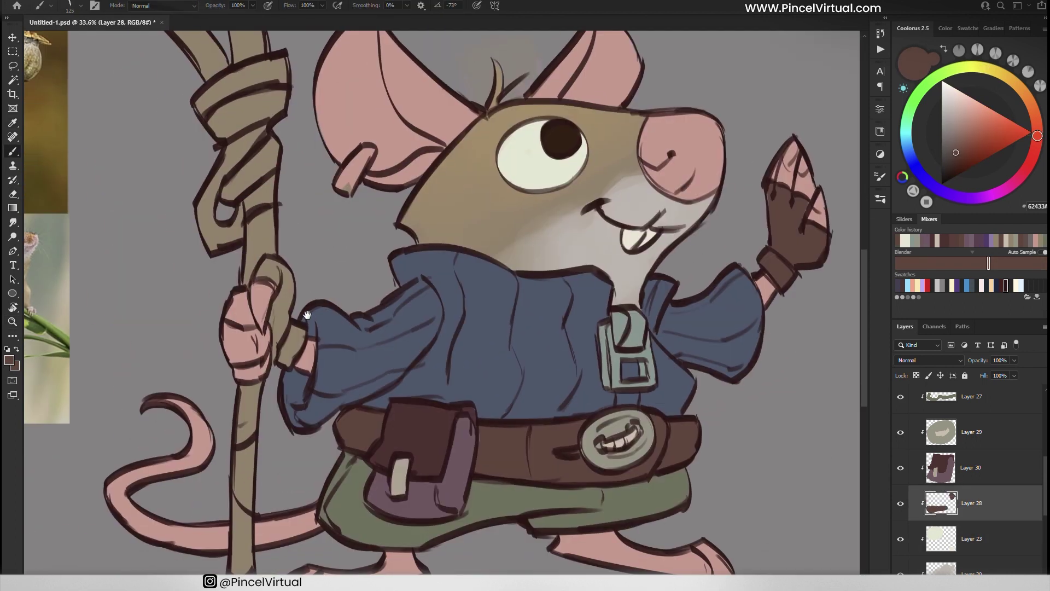
{"action": "left_click_drag", "start_coordinate": [266, 268], "coordinate": [292, 361]}
{"action": "left_click", "coordinate": [441, 182], "text": "ctrl"}
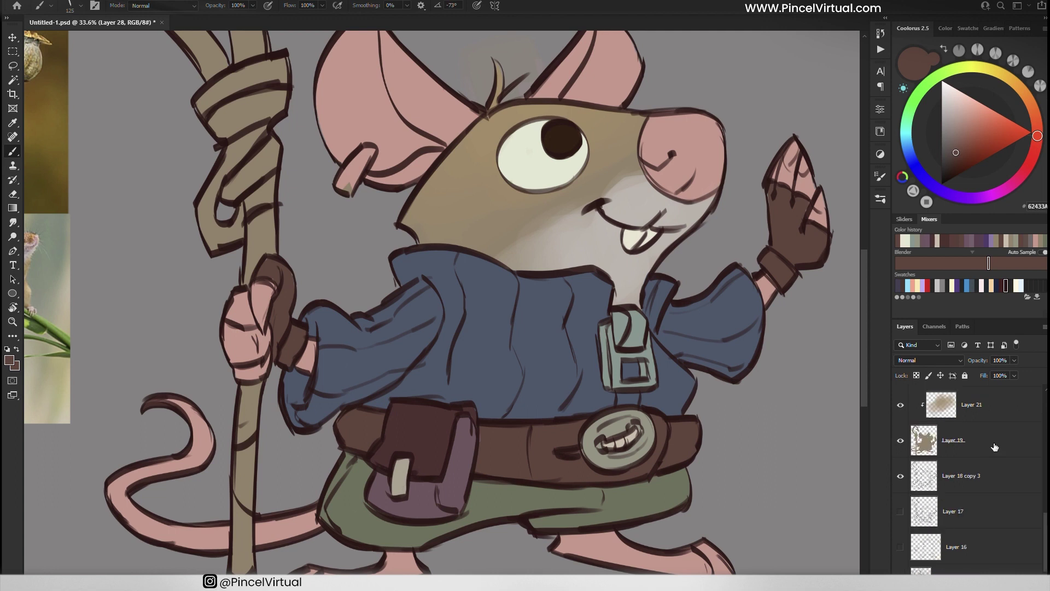
{"action": "key", "text": "i"}
{"action": "key", "text": "b"}
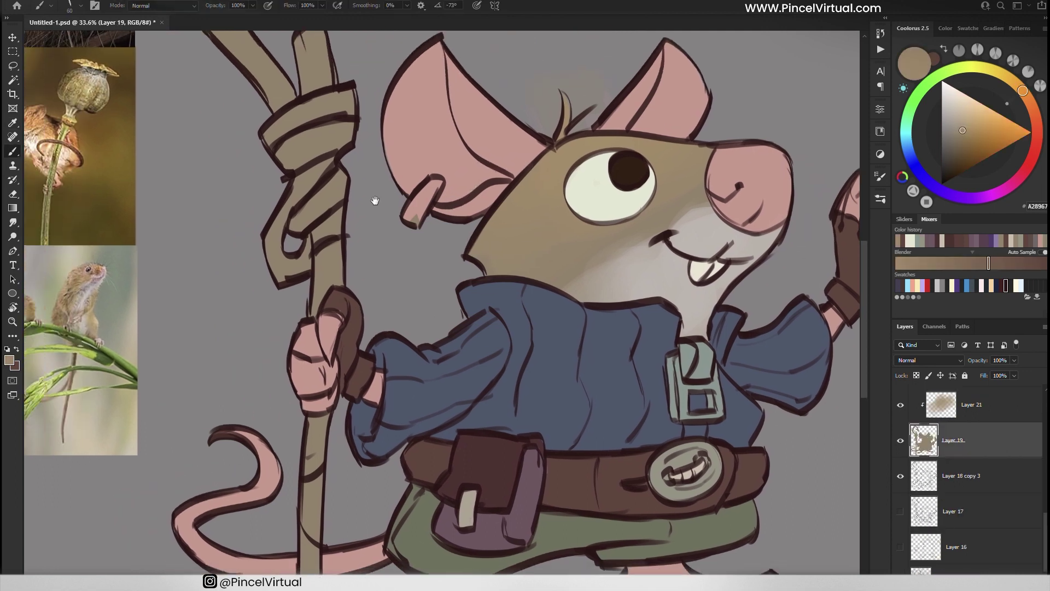
Paint the ear peg tan on a new clipped layer, then lighten it to D9BB8A
{"action": "left_click_drag", "start_coordinate": [327, 326], "coordinate": [82, 246]}
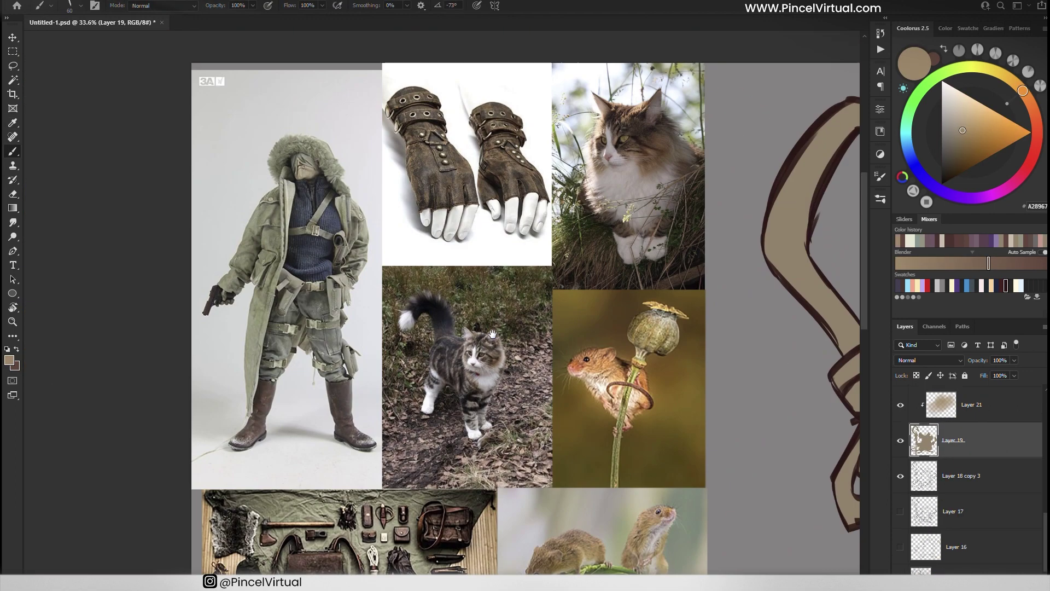
{"action": "key", "text": "i"}
{"action": "left_click", "coordinate": [398, 131]}
{"action": "left_click_drag", "start_coordinate": [398, 131], "coordinate": [851, 498]}
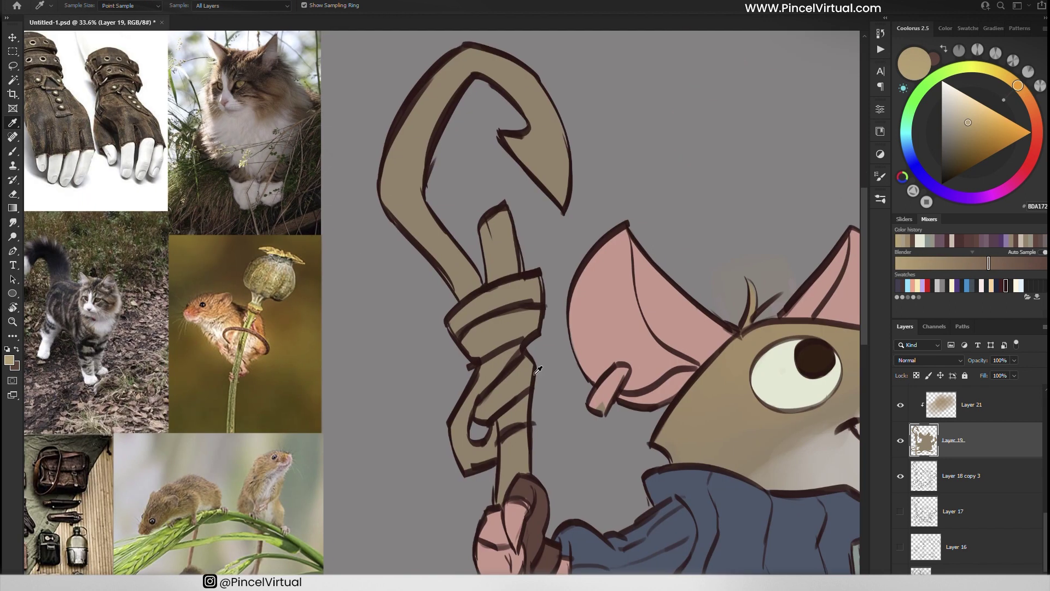
{"action": "key", "text": "b"}
{"action": "key", "text": "ctrl+alt+shift+n"}
{"action": "left_click_drag", "start_coordinate": [618, 372], "coordinate": [596, 405]}
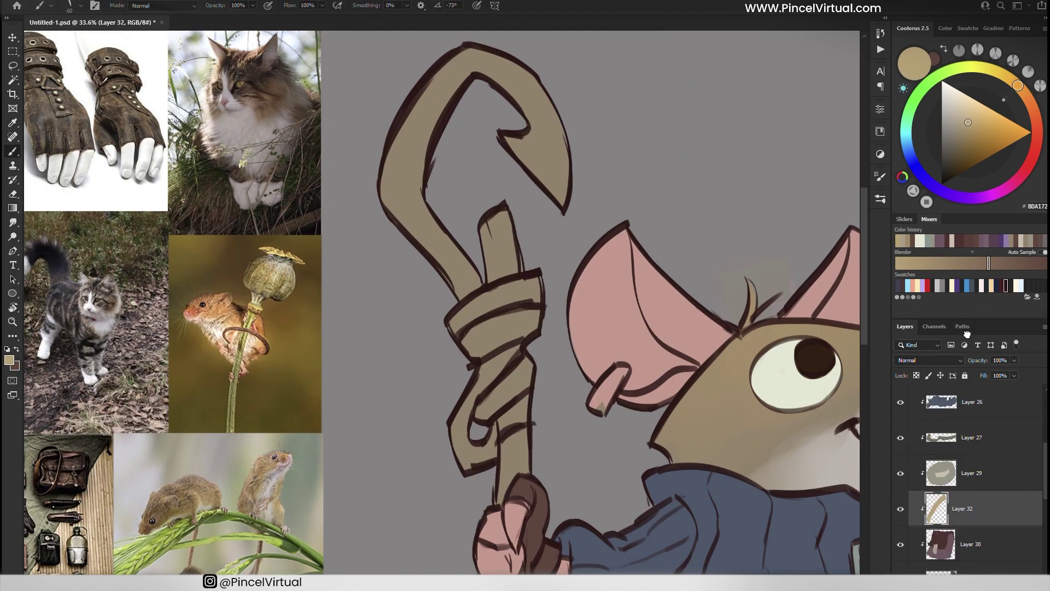
{"action": "key", "text": "ctrl+bracketleft"}
{"action": "key", "text": "ctrl+bracketleft"}
{"action": "key", "text": "ctrl+bracketleft"}
{"action": "left_click", "coordinate": [970, 112]}
{"action": "left_click_drag", "start_coordinate": [618, 369], "coordinate": [599, 408]}
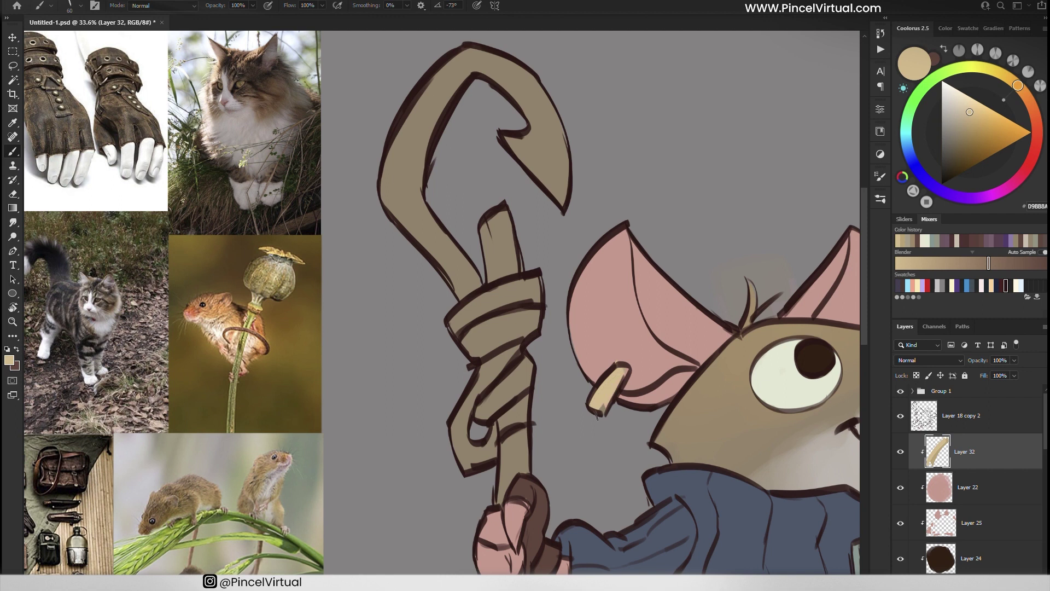
{"action": "key", "text": "e"}
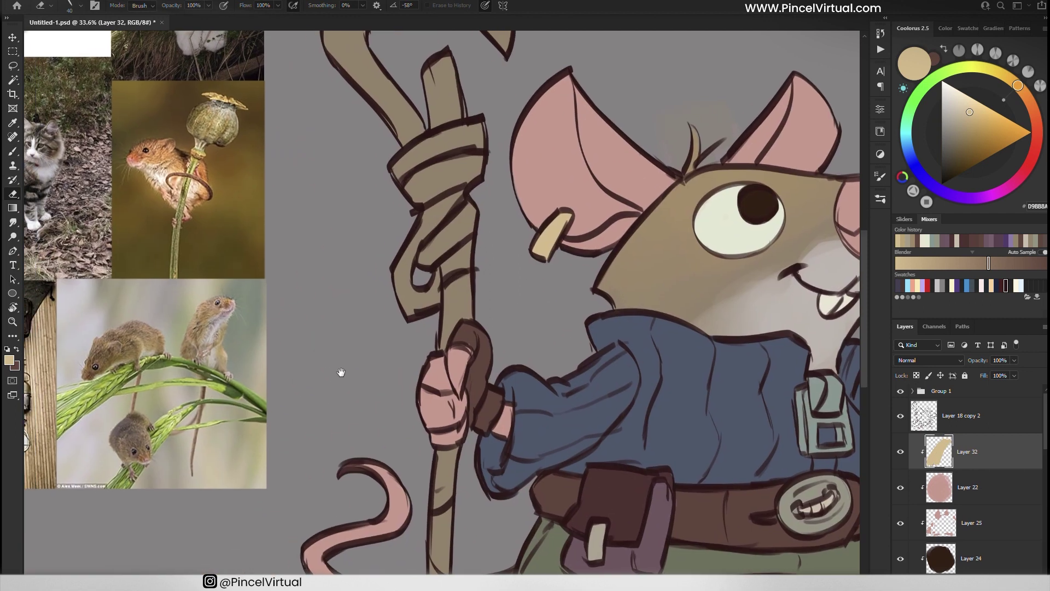
{"action": "key", "text": "i"}
Sample brown from the boot photo and darken the lower staff on a new clipped layer
{"action": "left_click", "coordinate": [247, 322]}
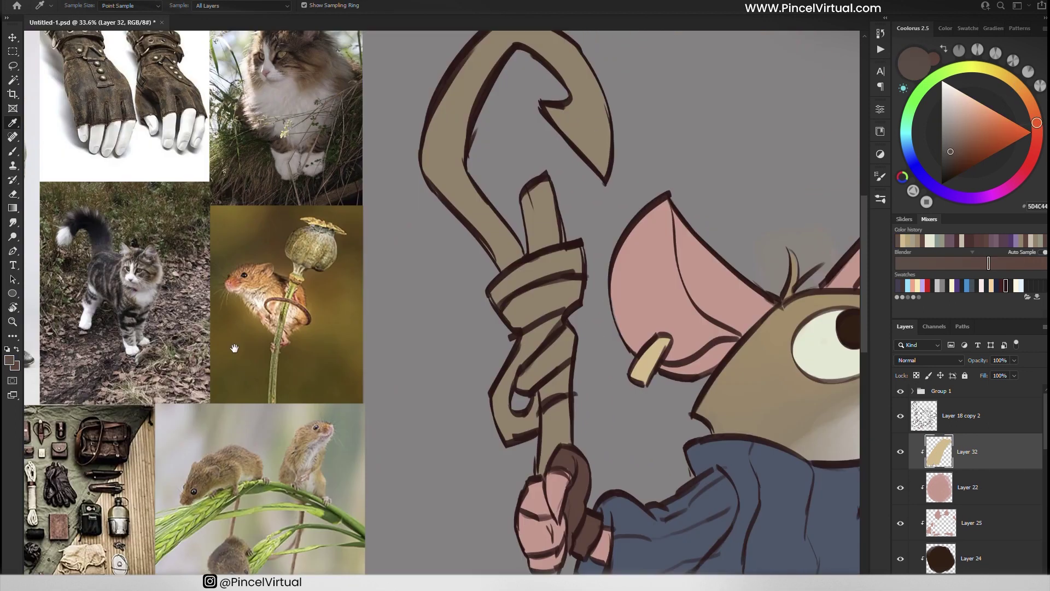
{"action": "scroll", "coordinate": [974, 481], "scroll_direction": "down", "scroll_amount": 2}
{"action": "left_click", "coordinate": [968, 497]}
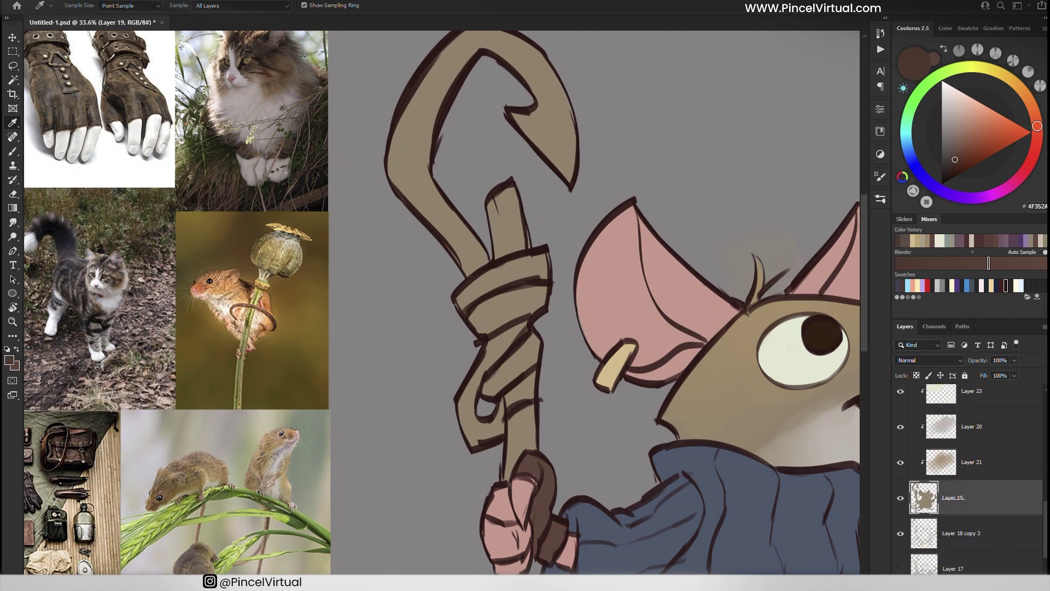
{"action": "key", "text": "ctrl+shift+alt+n"}
{"action": "key", "text": "b"}
{"action": "left_click_drag", "start_coordinate": [509, 388], "coordinate": [500, 489]}
{"action": "mouse_move", "coordinate": [541, 290]}
{"action": "left_mouse_down"}
{"action": "mouse_move", "coordinate": [492, 460]}
{"action": "mouse_move", "coordinate": [495, 347]}
{"action": "left_mouse_up"}
{"action": "left_click_drag", "start_coordinate": [546, 350], "coordinate": [547, 180]}
Finish darkening the lower staff, then pick a muted tan with a smaller brush
{"action": "left_click_drag", "start_coordinate": [546, 328], "coordinate": [547, 180]}
{"action": "left_click_drag", "start_coordinate": [523, 183], "coordinate": [498, 500]}
{"action": "left_click_drag", "start_coordinate": [700, 309], "coordinate": [688, 356]}
{"action": "key", "text": "bracketleft"}
{"action": "left_click", "coordinate": [508, 481], "text": "alt"}
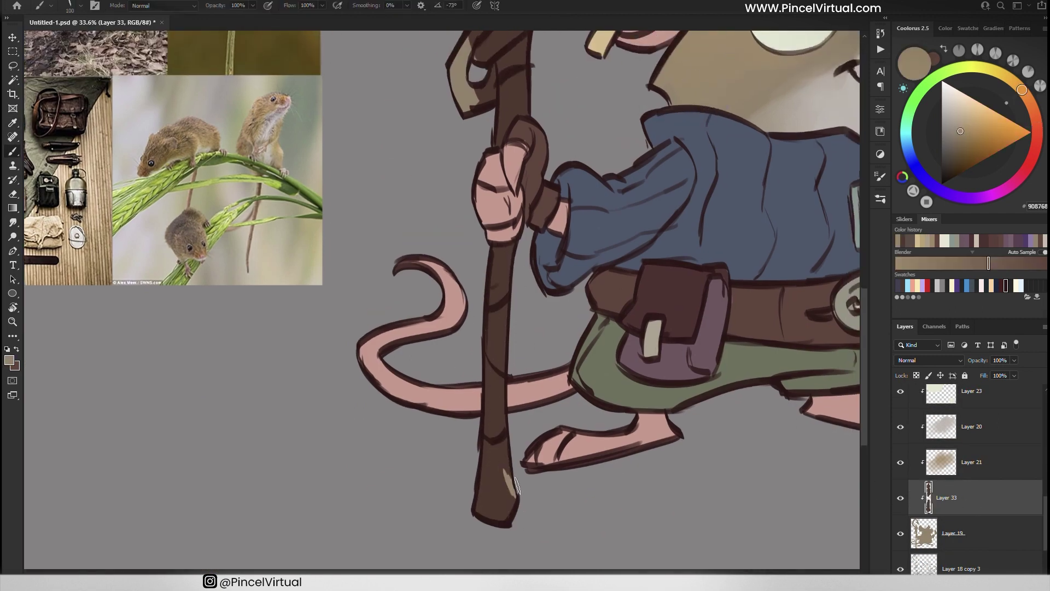
{"action": "key", "text": "alt+bracketleft"}
{"action": "key", "text": "bracketleft"}
Sample the dark belt brown and paint dark strokes up the staff on a new clipped layer
{"action": "left_click_drag", "start_coordinate": [479, 171], "coordinate": [502, 254]}
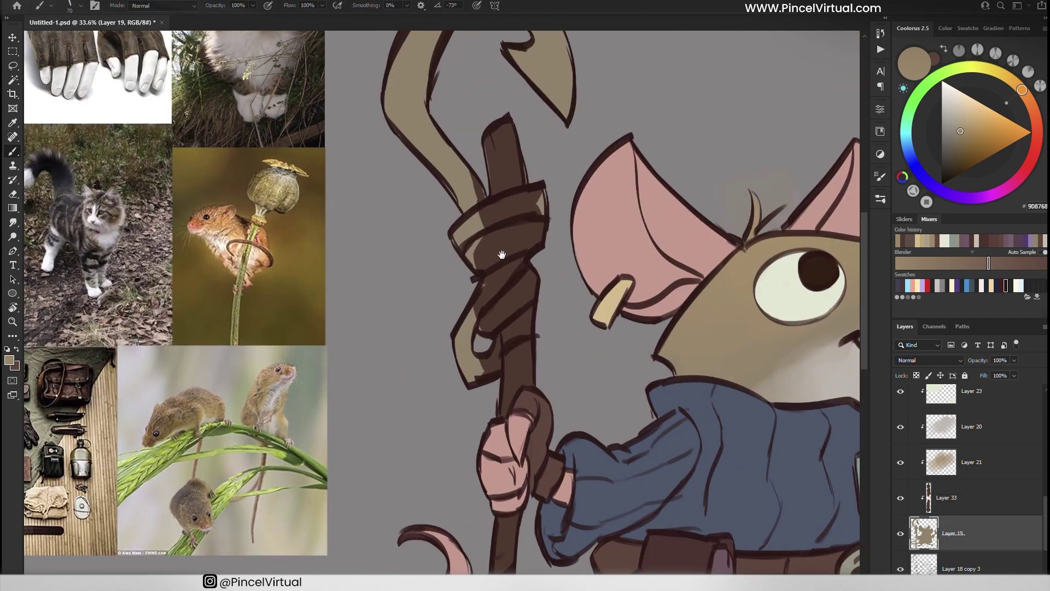
{"action": "scroll", "coordinate": [488, 188], "scroll_direction": "up", "scroll_amount": 1}
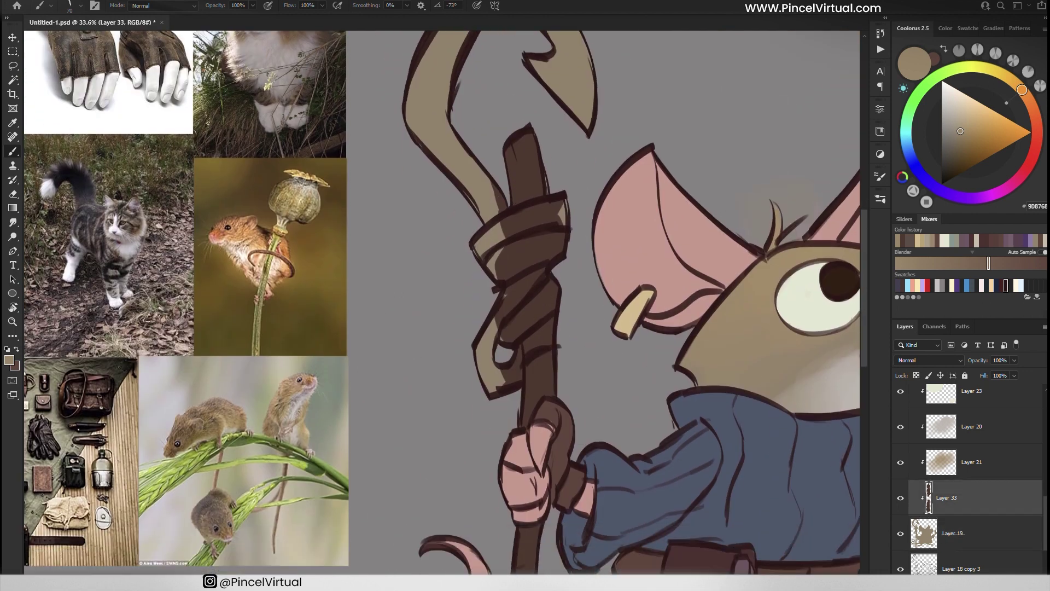
{"action": "key", "text": "alt+bracketright"}
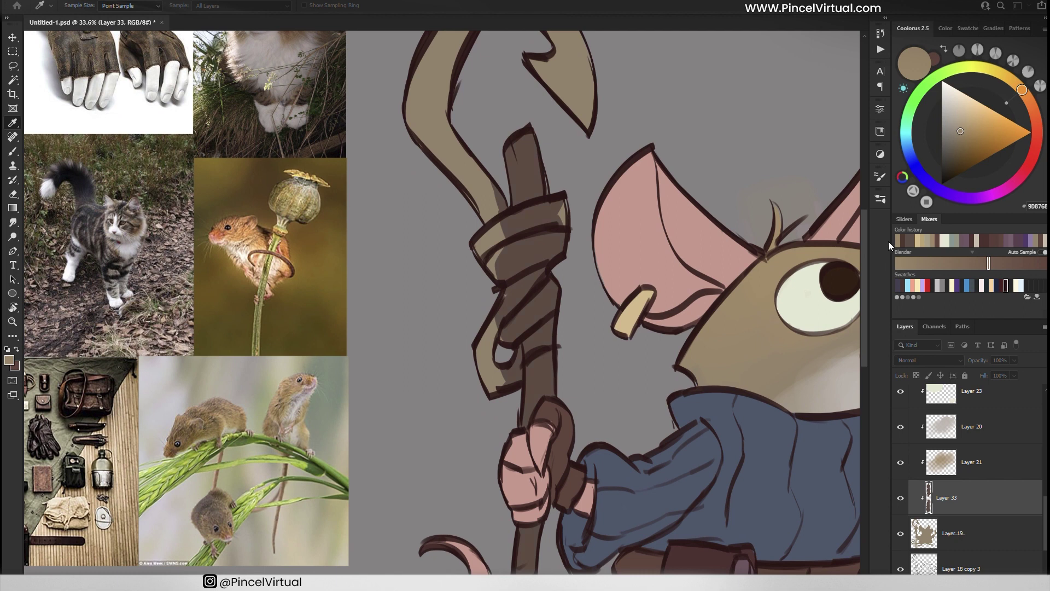
{"action": "left_click_drag", "start_coordinate": [763, 558], "coordinate": [738, 497]}
{"action": "left_click", "coordinate": [738, 499]}
{"action": "key", "text": "b"}
{"action": "key", "text": "ctrl+shift+alt+n"}
{"action": "left_click_drag", "start_coordinate": [517, 293], "coordinate": [506, 366]}
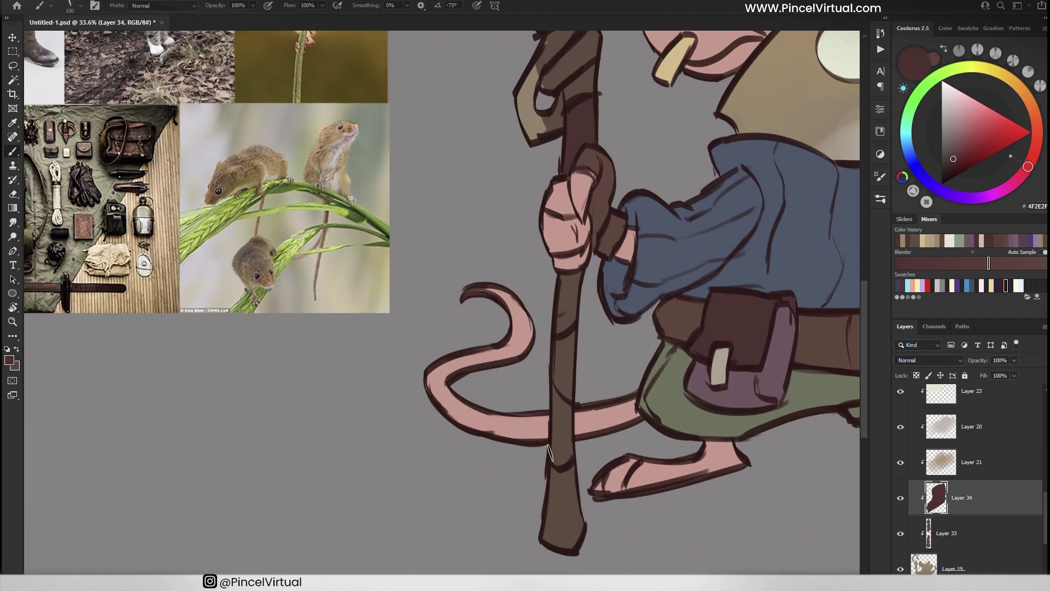
{"action": "left_click_drag", "start_coordinate": [548, 452], "coordinate": [569, 268]}
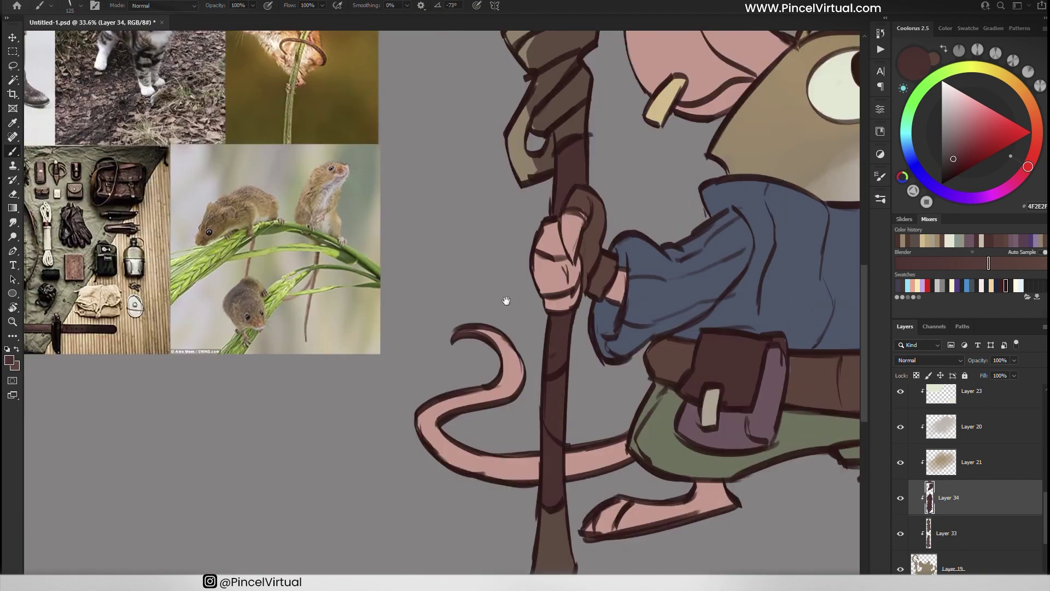
Fill the staff's cloth wraps with light beige on a new clipped layer
{"action": "left_click_drag", "start_coordinate": [503, 300], "coordinate": [350, 438]}
{"action": "key", "text": "ctrl+shift+alt+n"}
{"action": "key", "text": "b"}
{"action": "left_click_drag", "start_coordinate": [363, 145], "coordinate": [443, 107]}
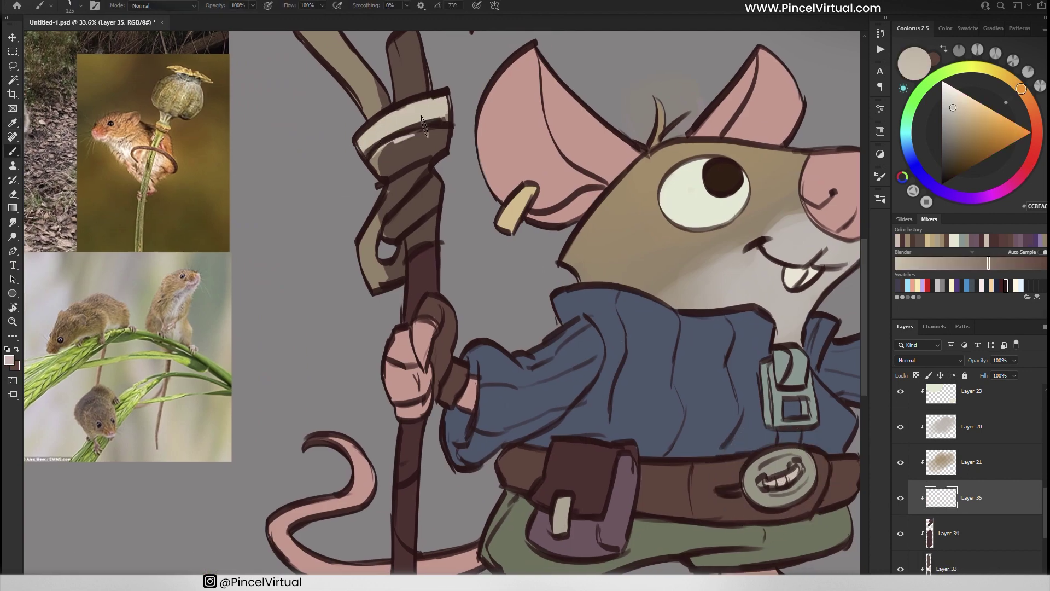
{"action": "left_click_drag", "start_coordinate": [377, 181], "coordinate": [446, 129]}
{"action": "mouse_move", "coordinate": [388, 241]}
{"action": "left_mouse_down"}
{"action": "mouse_move", "coordinate": [448, 175]}
{"action": "mouse_move", "coordinate": [440, 191]}
{"action": "left_mouse_up"}
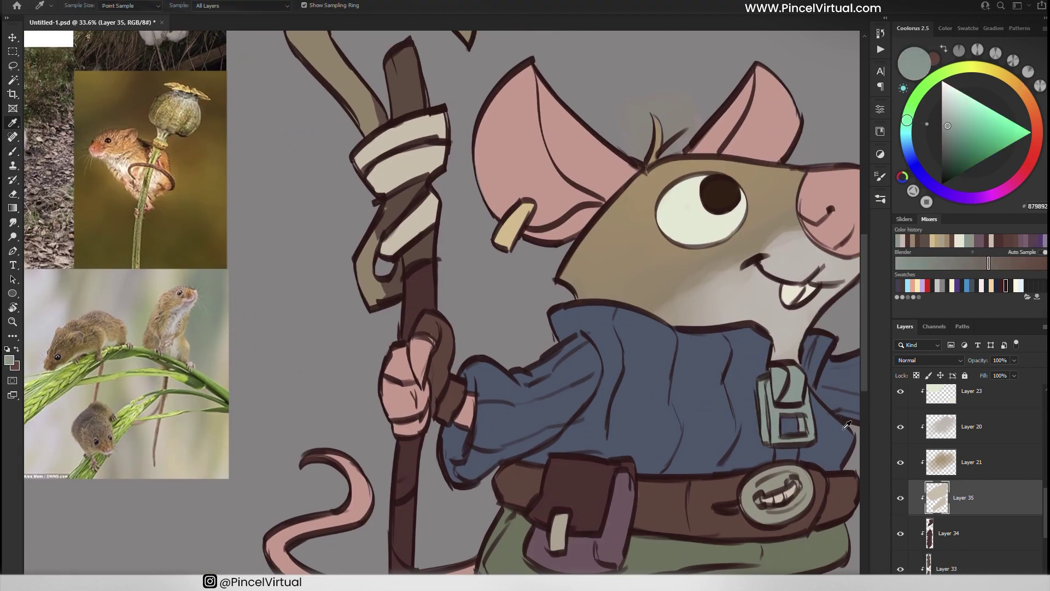
Fill the metal hook with grey-blue on a new clipped layer, erasing stray paint
{"action": "key", "text": "ctrl+shift+alt+n"}
{"action": "mouse_move", "coordinate": [381, 229]}
{"action": "left_mouse_down"}
{"action": "mouse_move", "coordinate": [377, 290]}
{"action": "mouse_move", "coordinate": [372, 263]}
{"action": "mouse_move", "coordinate": [415, 191]}
{"action": "left_mouse_up"}
{"action": "left_click", "coordinate": [477, 240], "text": "alt"}
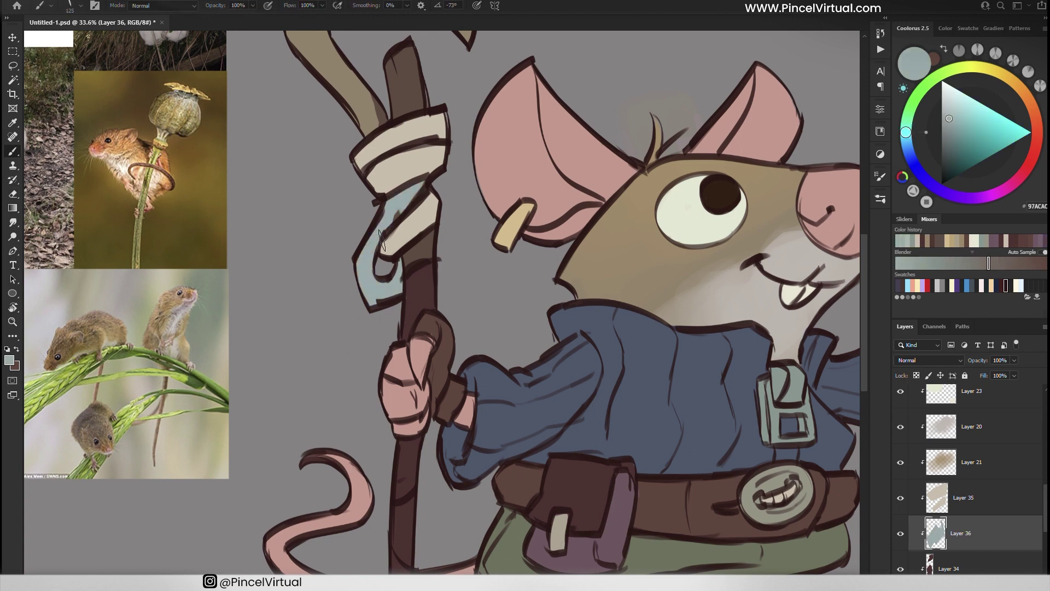
{"action": "left_click_drag", "start_coordinate": [421, 238], "coordinate": [437, 358]}
{"action": "left_click", "coordinate": [438, 358], "text": "alt"}
{"action": "left_click", "coordinate": [405, 335], "text": "alt"}
{"action": "mouse_move", "coordinate": [385, 249]}
{"action": "left_mouse_down"}
{"action": "mouse_move", "coordinate": [328, 140]}
{"action": "mouse_move", "coordinate": [333, 244]}
{"action": "mouse_move", "coordinate": [459, 180]}
{"action": "mouse_move", "coordinate": [490, 263]}
{"action": "left_mouse_up"}
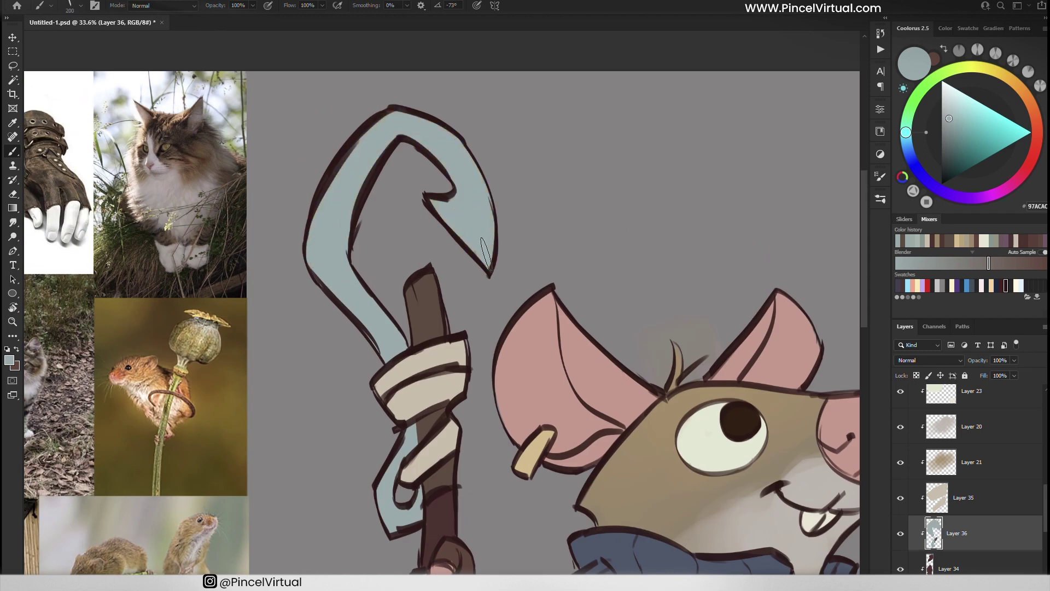
{"action": "left_click_drag", "start_coordinate": [403, 418], "coordinate": [406, 335]}
{"action": "key", "text": "e"}
{"action": "key", "text": "b"}
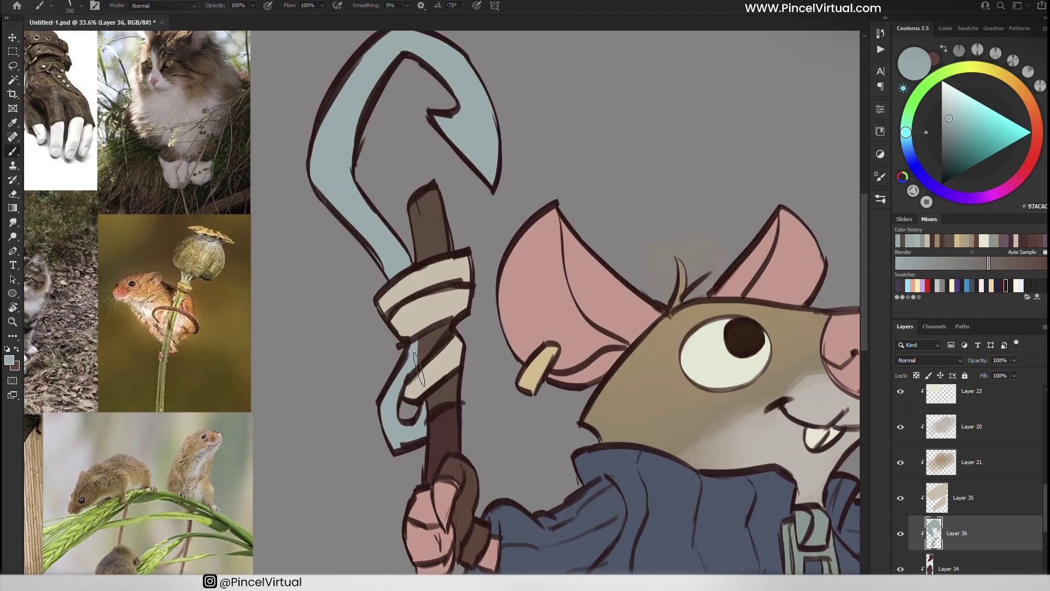
Paint a lighter blue highlight along the hook
{"action": "scroll", "coordinate": [737, 386], "scroll_direction": "up", "scroll_amount": 2}
{"action": "left_click", "coordinate": [919, 263]}
{"action": "left_click_drag", "start_coordinate": [434, 164], "coordinate": [484, 241]}
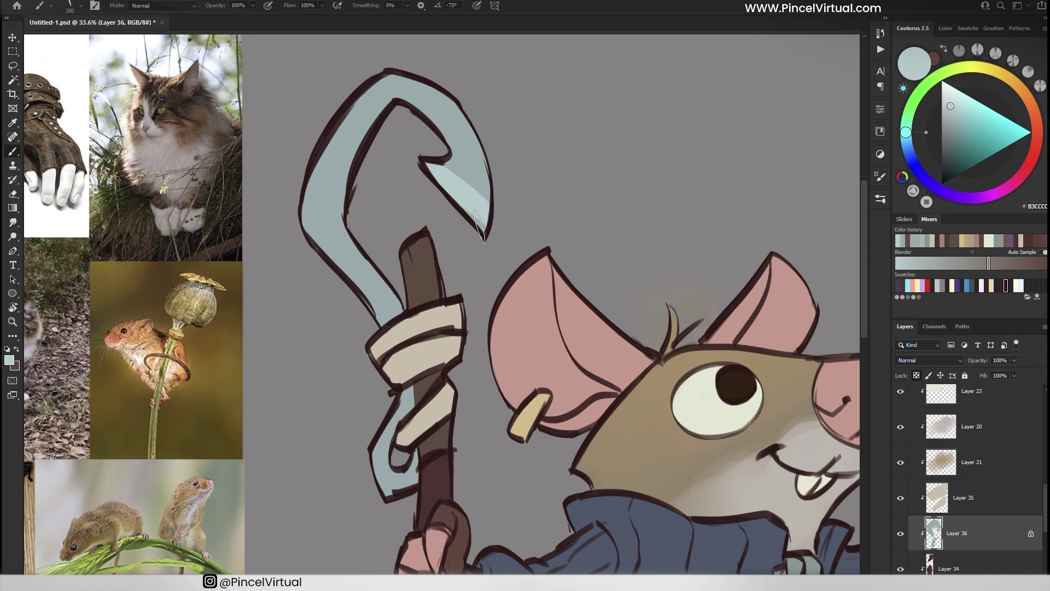
{"action": "left_click_drag", "start_coordinate": [505, 324], "coordinate": [385, 245]}
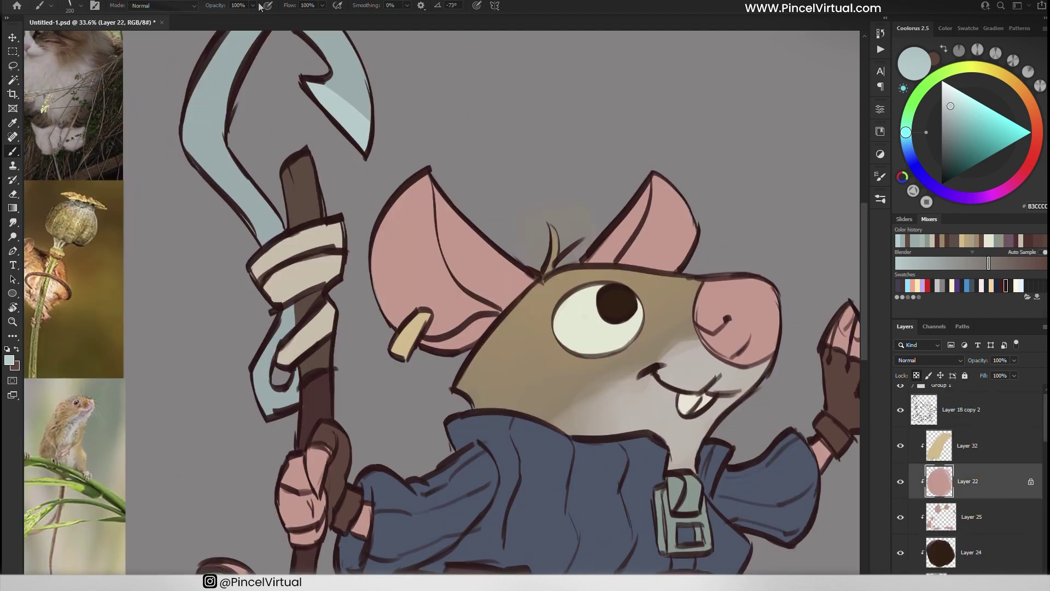
Sample the ear pink, choose a lighter pink and merge the ear layer down
{"action": "key", "text": "i"}
{"action": "left_click", "coordinate": [771, 306]}
{"action": "key", "text": "b"}
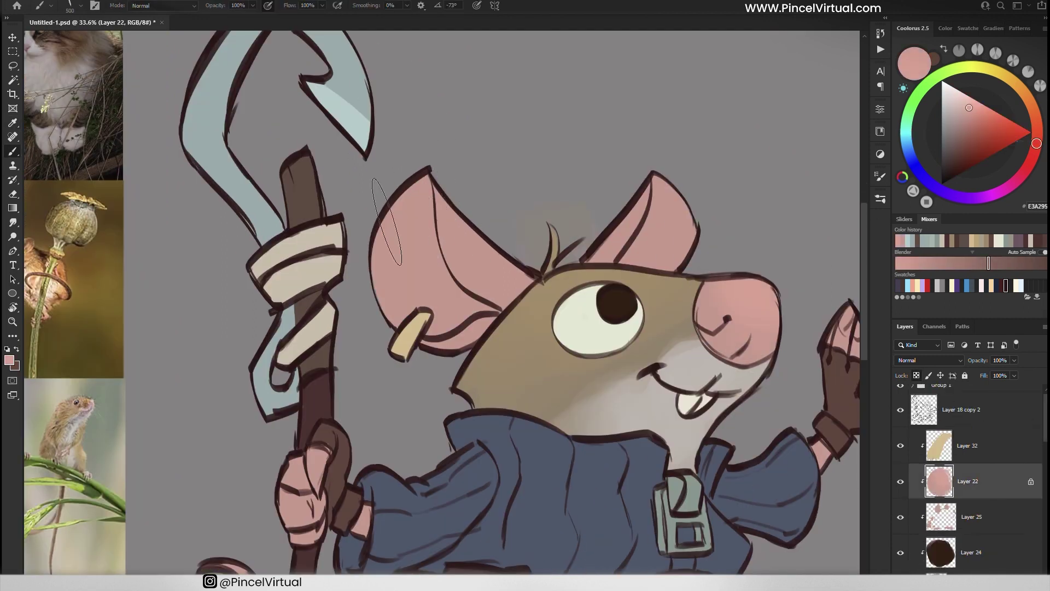
{"action": "key", "text": "ctrl+e"}
{"action": "left_click", "coordinate": [704, 263], "text": "alt"}
Set white as the paint colour and add a new highlight layer above the line art for the eye
{"action": "left_click", "coordinate": [970, 516]}
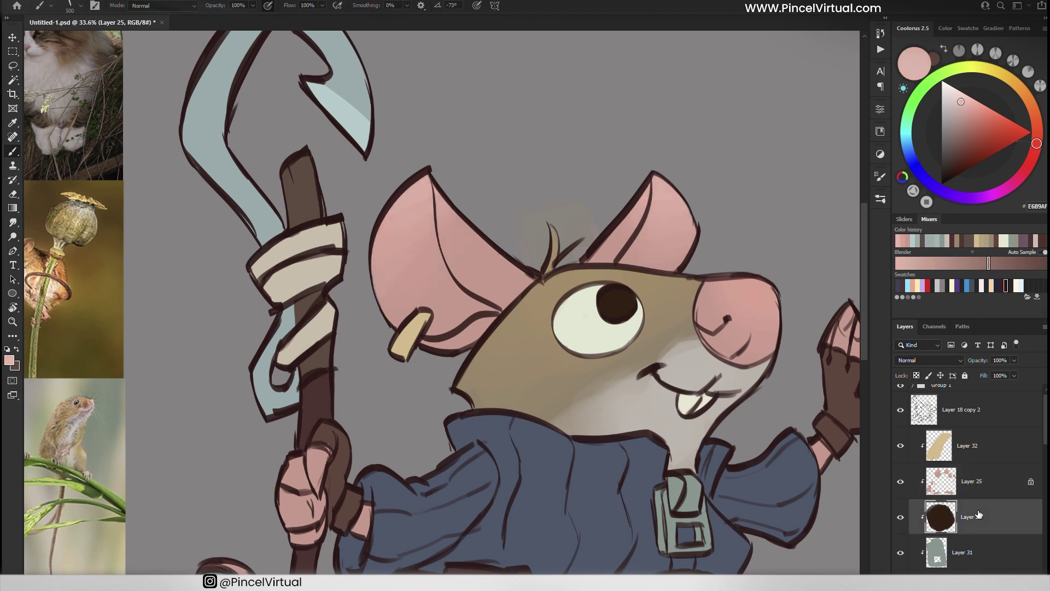
{"action": "left_click", "coordinate": [703, 238], "text": "alt"}
{"action": "key", "text": "d"}
{"action": "key", "text": "x"}
{"action": "key", "text": "b"}
{"action": "left_click", "coordinate": [963, 409]}
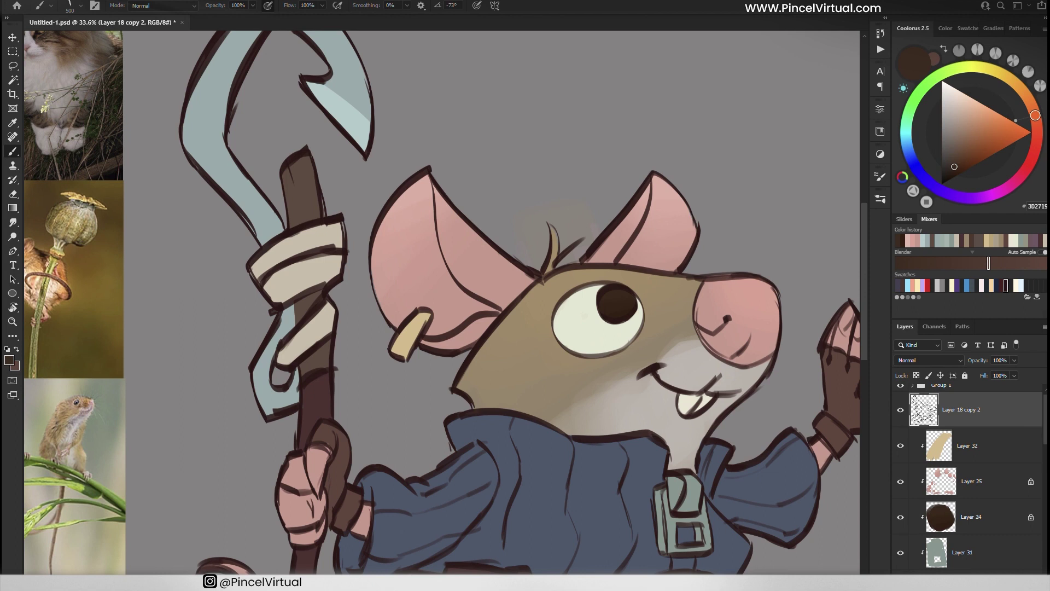
{"action": "key", "text": "ctrl+shift+alt+n"}
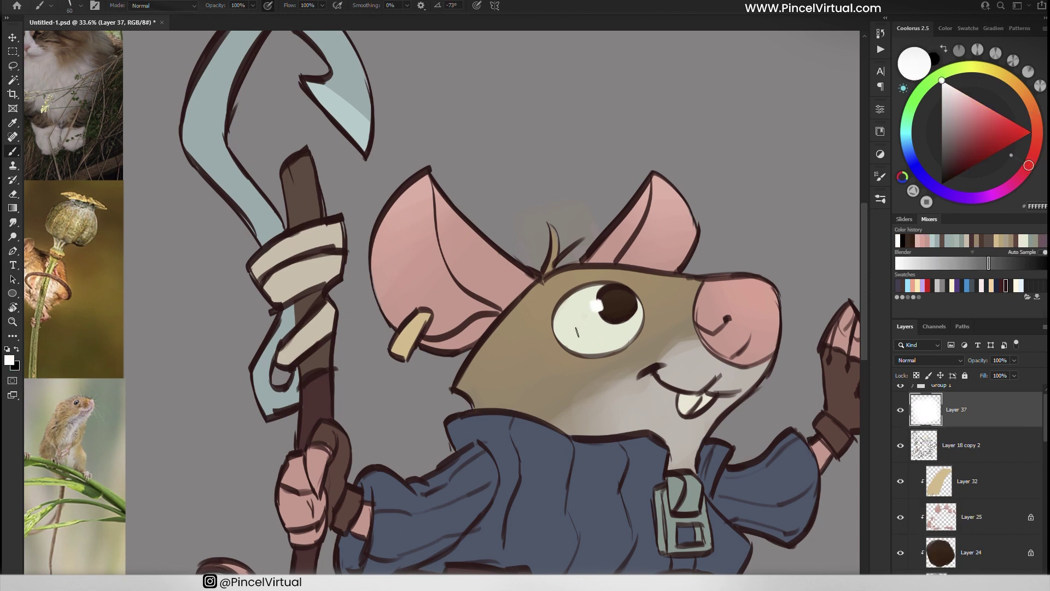
{"action": "left_click_drag", "start_coordinate": [596, 305], "coordinate": [531, 130]}
Sample the sweater blue, shorts green and cheek pink, then repaint the inner ear base pink
{"action": "scroll", "coordinate": [1044, 438], "scroll_direction": "down", "scroll_amount": 3}
{"action": "scroll", "coordinate": [1044, 438], "scroll_direction": "down", "scroll_amount": 1}
{"action": "left_click", "coordinate": [967, 486]}
{"action": "left_click", "coordinate": [657, 245], "text": "alt"}
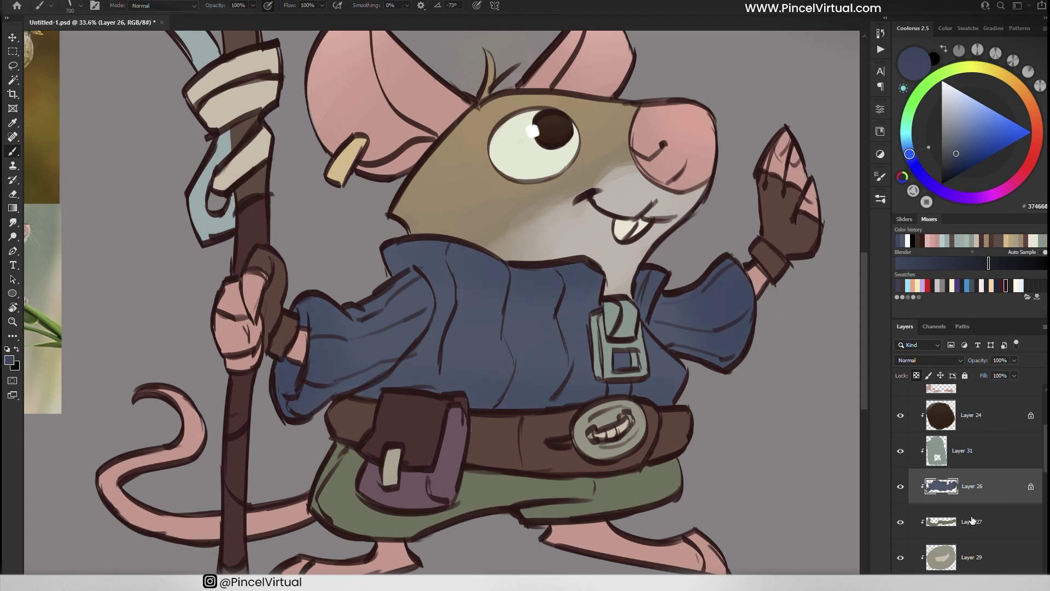
{"action": "left_click", "coordinate": [529, 516], "text": "alt"}
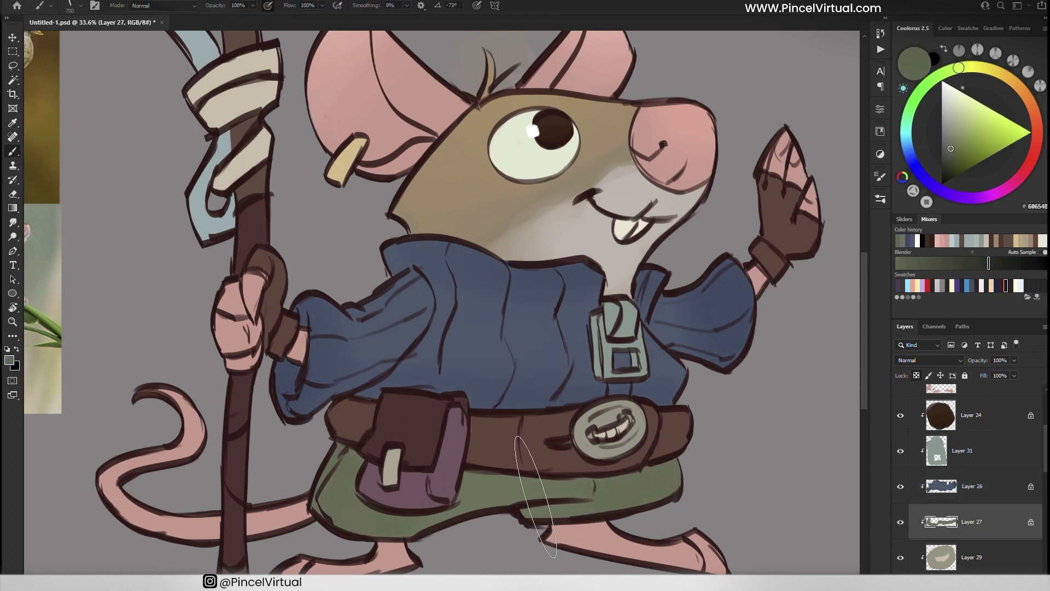
{"action": "left_click_drag", "start_coordinate": [677, 145], "coordinate": [690, 249]}
{"action": "left_click", "coordinate": [690, 249], "text": "alt"}
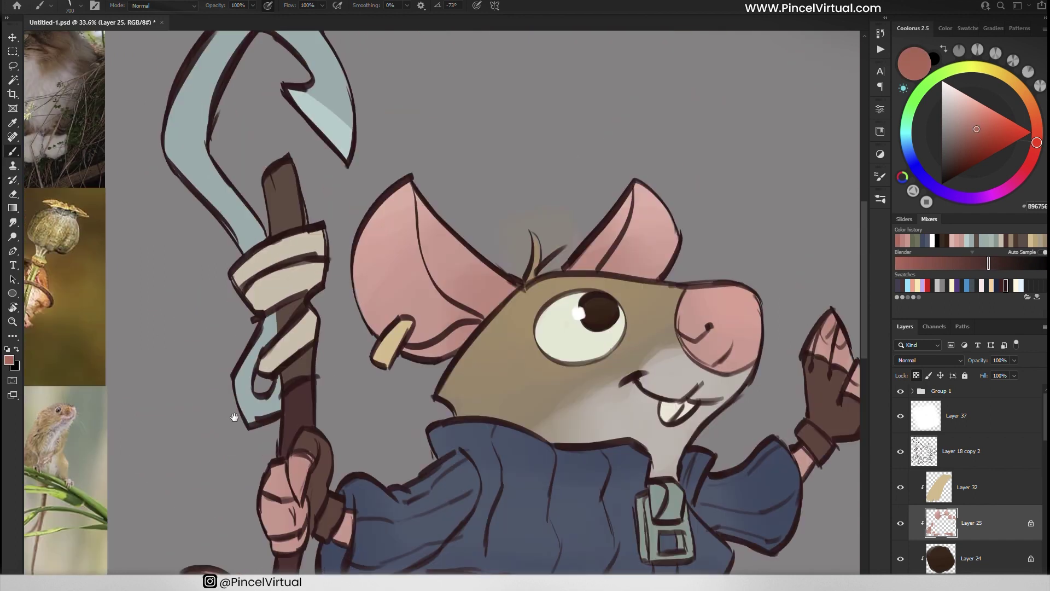
{"action": "left_click_drag", "start_coordinate": [441, 285], "coordinate": [457, 328]}
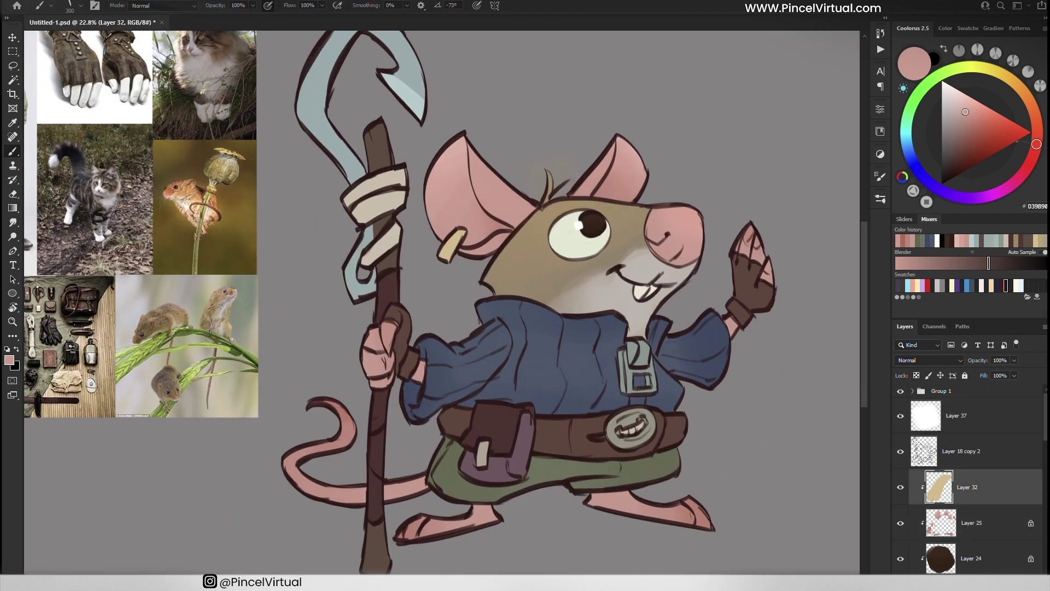
{"action": "left_click", "coordinate": [962, 451]}
{"action": "scroll", "coordinate": [984, 512], "scroll_direction": "down", "scroll_amount": 5}
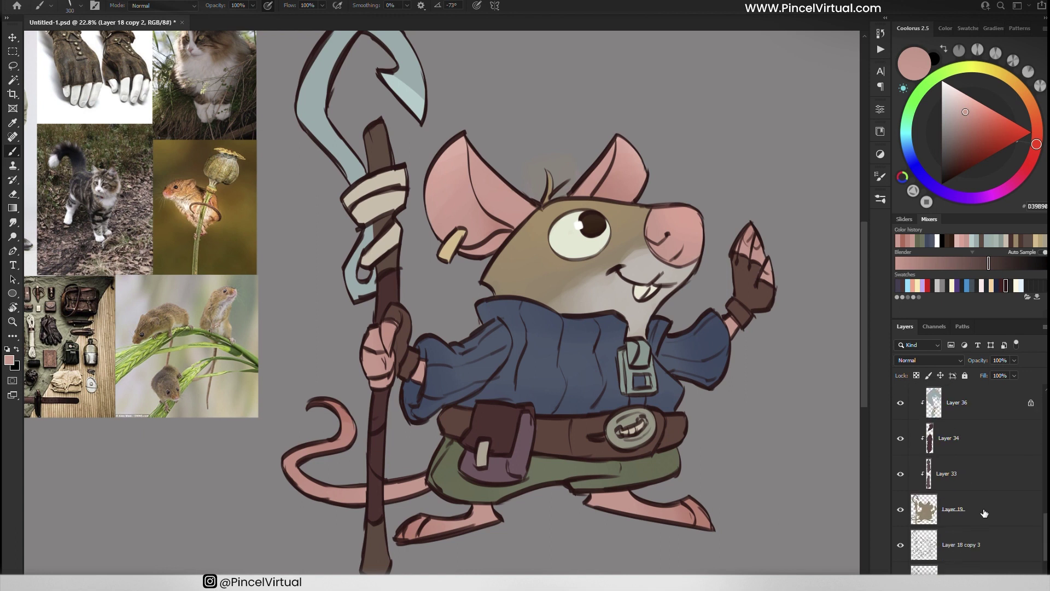
Clip a Multiply shading layer to the character group and shade the shorts dark purple
{"action": "key", "text": "ctrl+alt+g"}
{"action": "key", "text": "shift+alt+m"}
{"action": "left_click", "coordinate": [897, 285]}
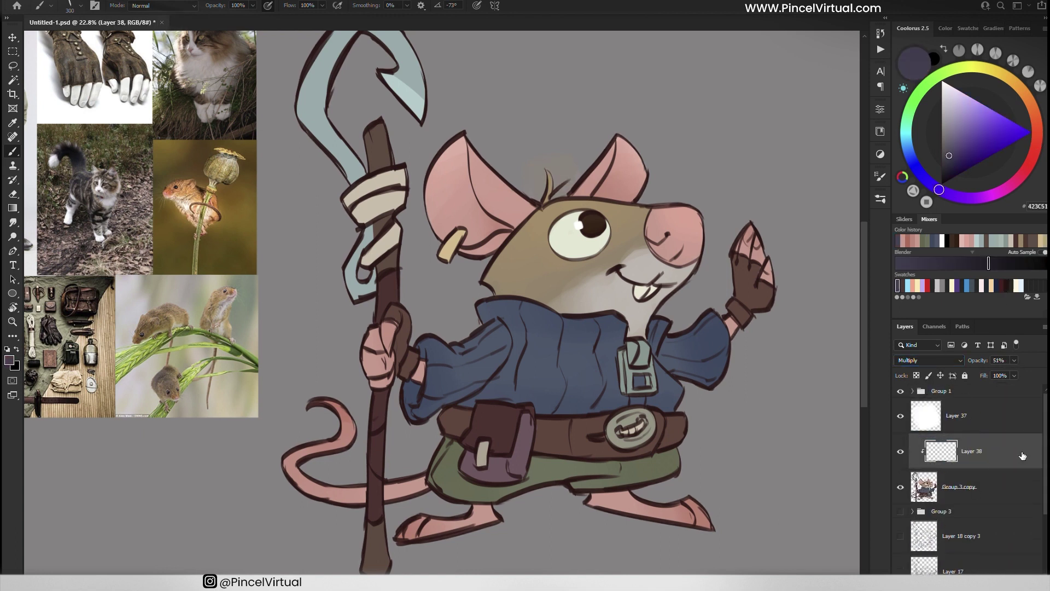
{"action": "mouse_move", "coordinate": [591, 498]}
{"action": "left_mouse_down"}
{"action": "mouse_move", "coordinate": [629, 488]}
{"action": "mouse_move", "coordinate": [610, 478]}
{"action": "left_mouse_up"}
{"action": "left_click_drag", "start_coordinate": [526, 456], "coordinate": [648, 458]}
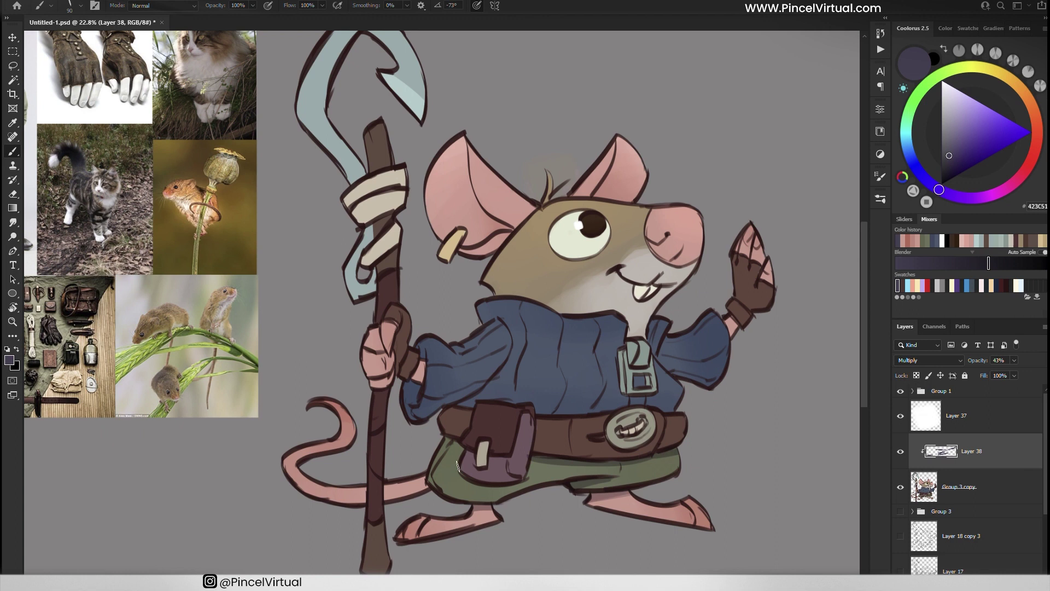
{"action": "key", "text": "ctrl+z"}
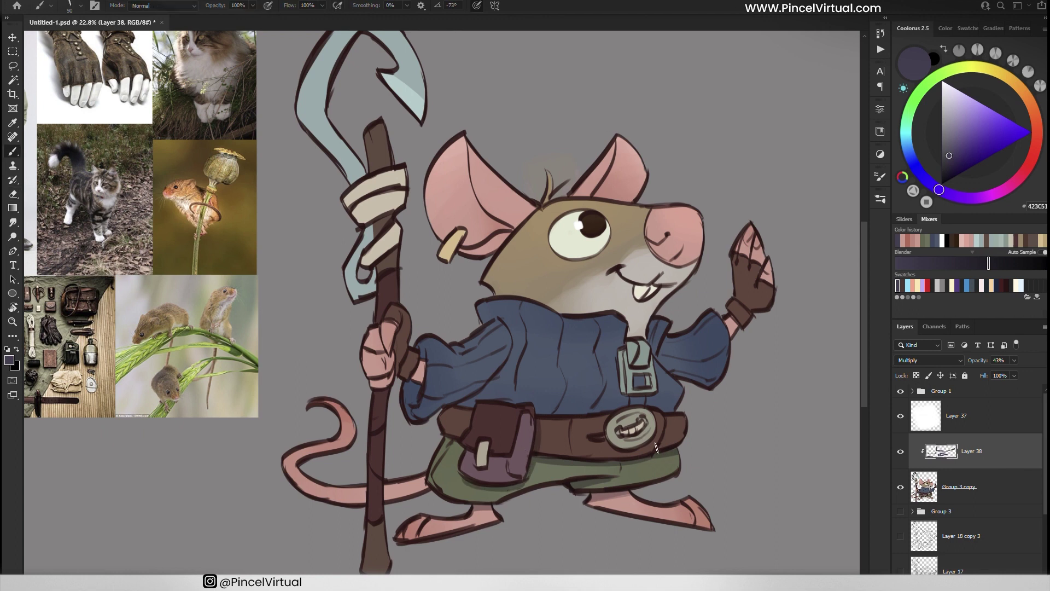
Shade the brown glove and the sleeve cuff, erasing excess shading
{"action": "left_click_drag", "start_coordinate": [751, 280], "coordinate": [764, 264]}
{"action": "left_click_drag", "start_coordinate": [421, 375], "coordinate": [403, 398]}
{"action": "key", "text": "b"}
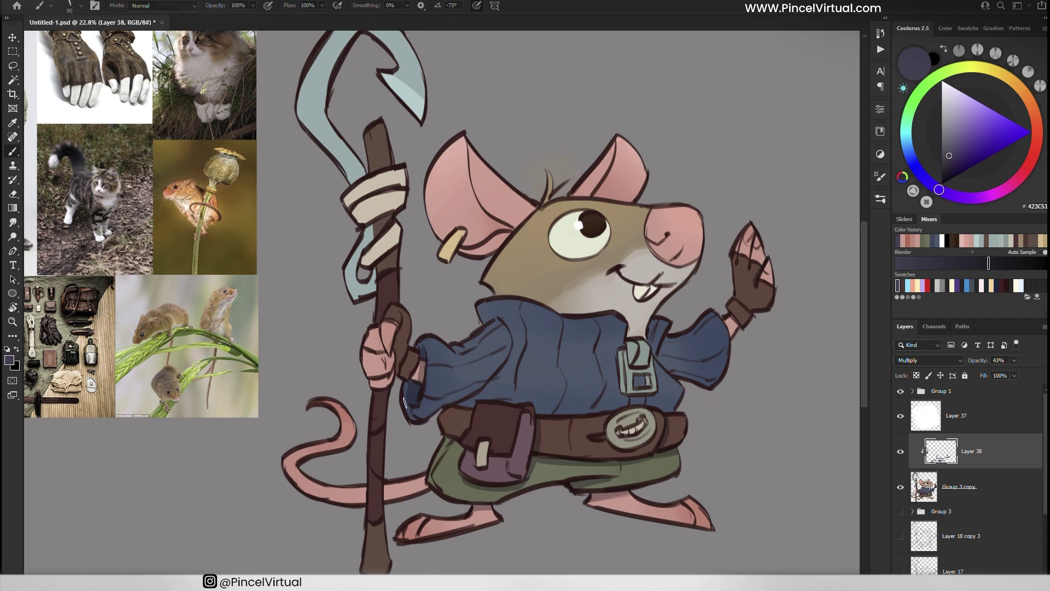
{"action": "left_click_drag", "start_coordinate": [417, 366], "coordinate": [410, 383]}
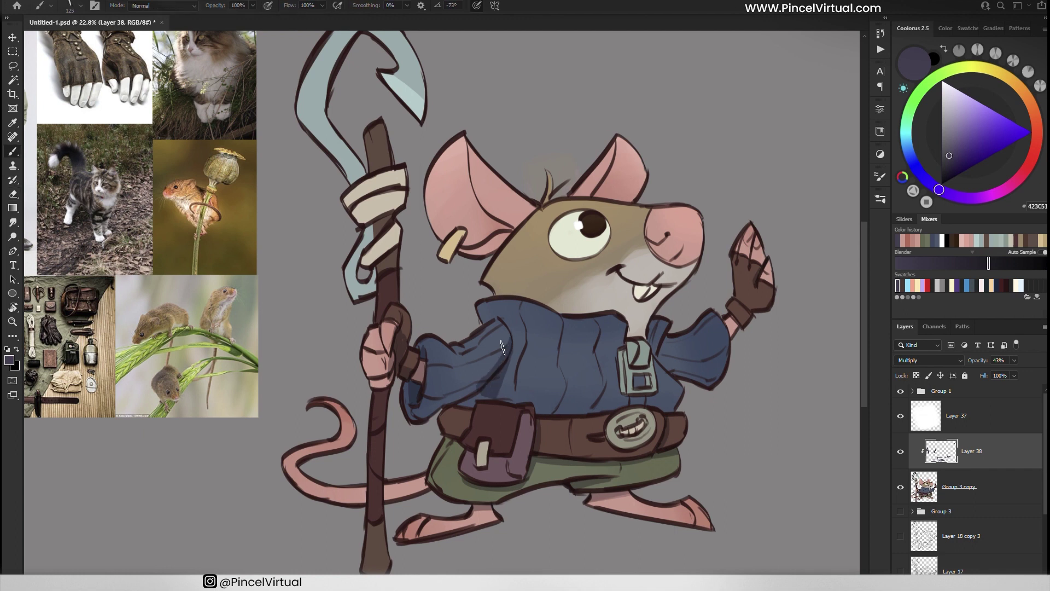
{"action": "key", "text": "e"}
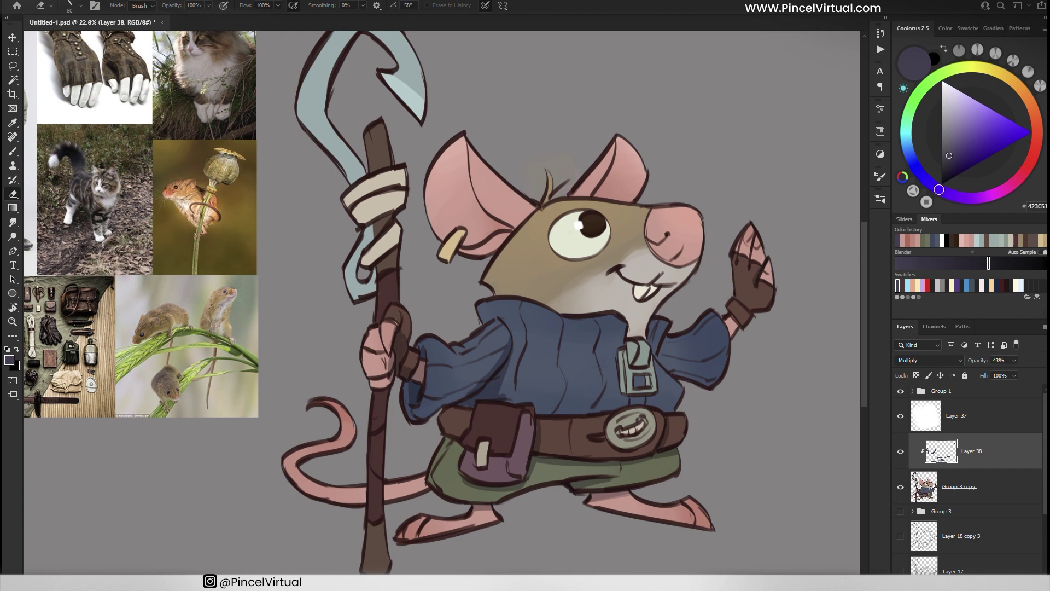
{"action": "key", "text": "b"}
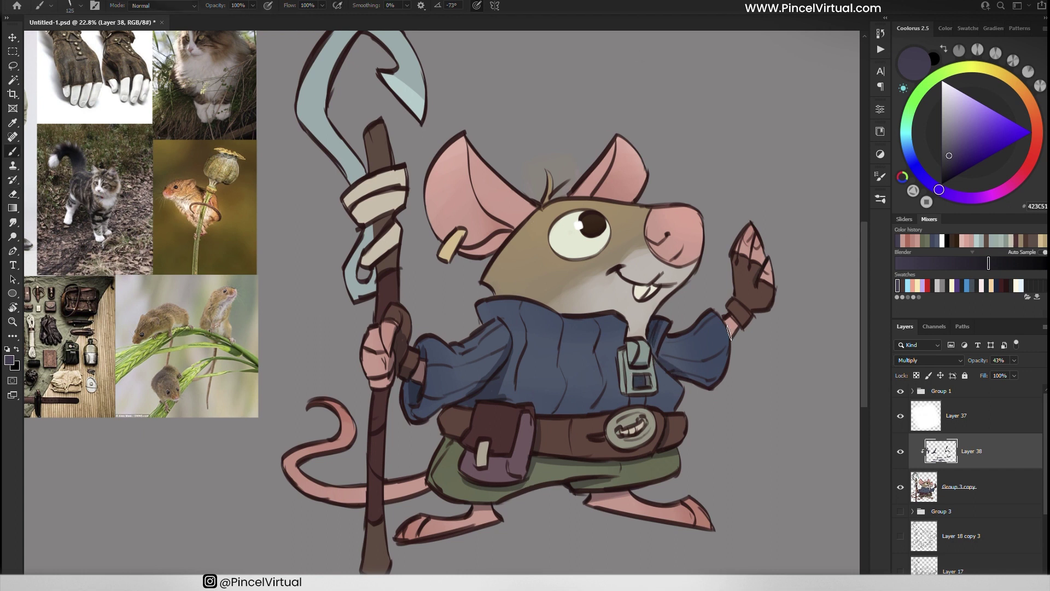
Shade between the glove fingers, inside the ear and along the staff's cloth wrapping
{"action": "left_click_drag", "start_coordinate": [752, 277], "coordinate": [746, 250]}
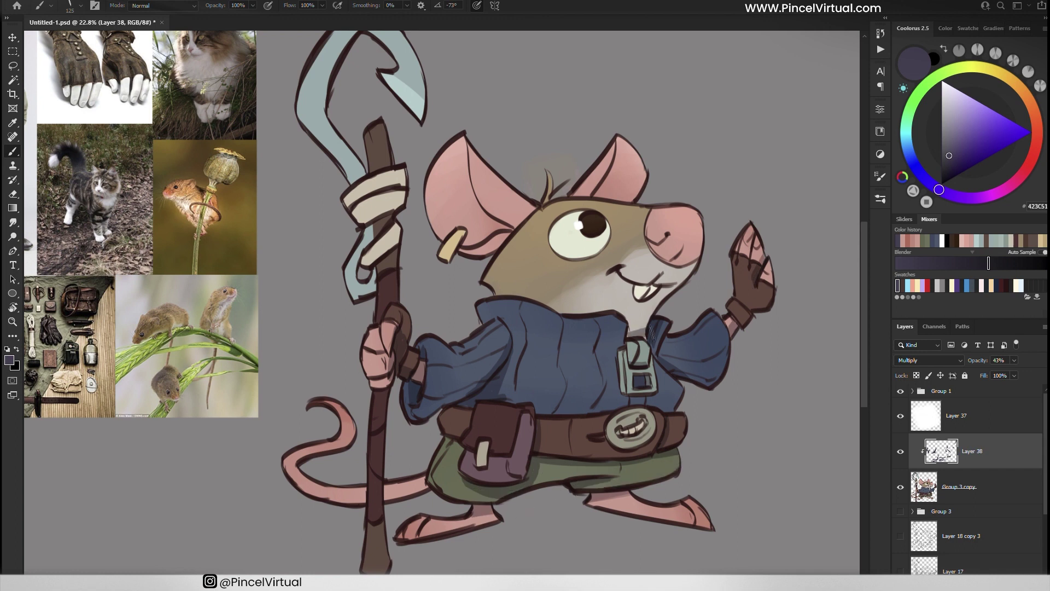
{"action": "left_click_drag", "start_coordinate": [476, 241], "coordinate": [508, 230]}
{"action": "key", "text": "e"}
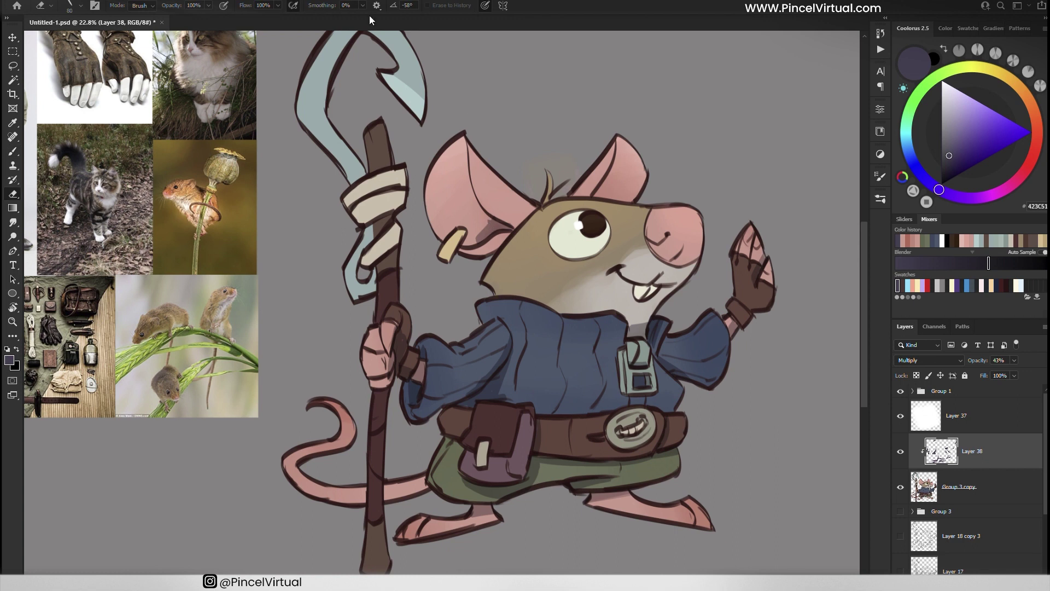
{"action": "key", "text": "b"}
{"action": "mouse_move", "coordinate": [370, 246]}
{"action": "left_mouse_down"}
{"action": "mouse_move", "coordinate": [367, 225]}
{"action": "mouse_move", "coordinate": [370, 269]}
{"action": "left_mouse_up"}
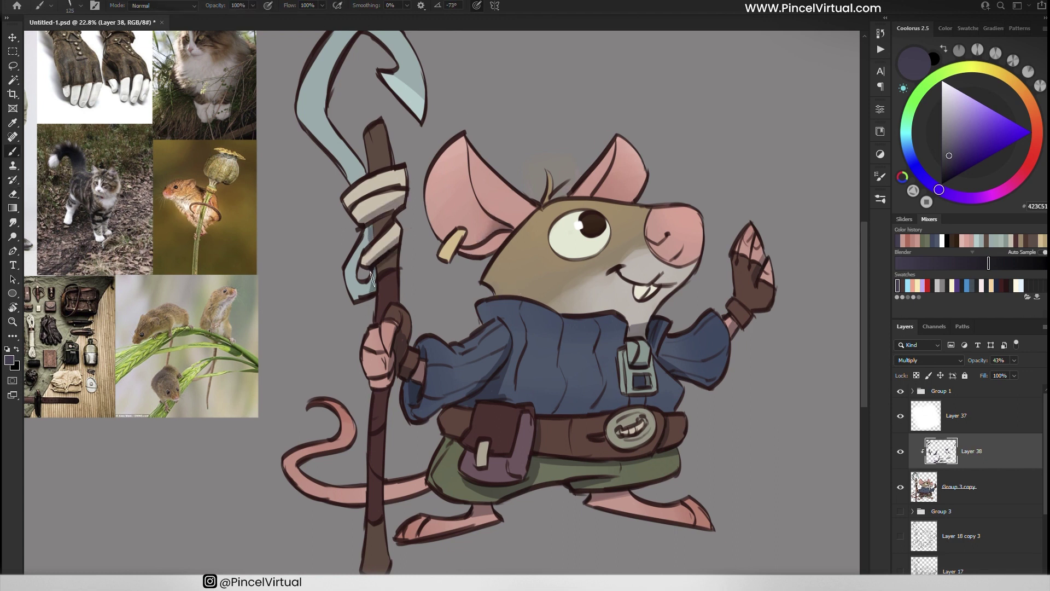
{"action": "mouse_move", "coordinate": [358, 172]}
{"action": "left_mouse_down"}
{"action": "mouse_move", "coordinate": [361, 187]}
{"action": "mouse_move", "coordinate": [404, 210]}
{"action": "left_mouse_up"}
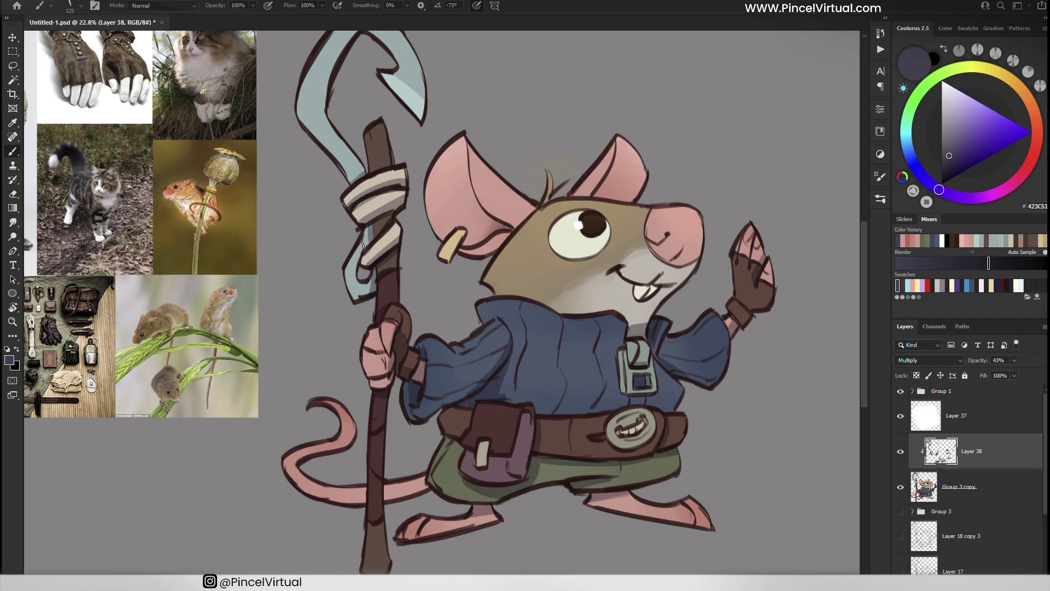
{"action": "scroll", "coordinate": [368, 241], "scroll_direction": "right", "scroll_amount": 3}
{"action": "scroll", "coordinate": [443, 292], "scroll_direction": "down", "scroll_amount": 3}
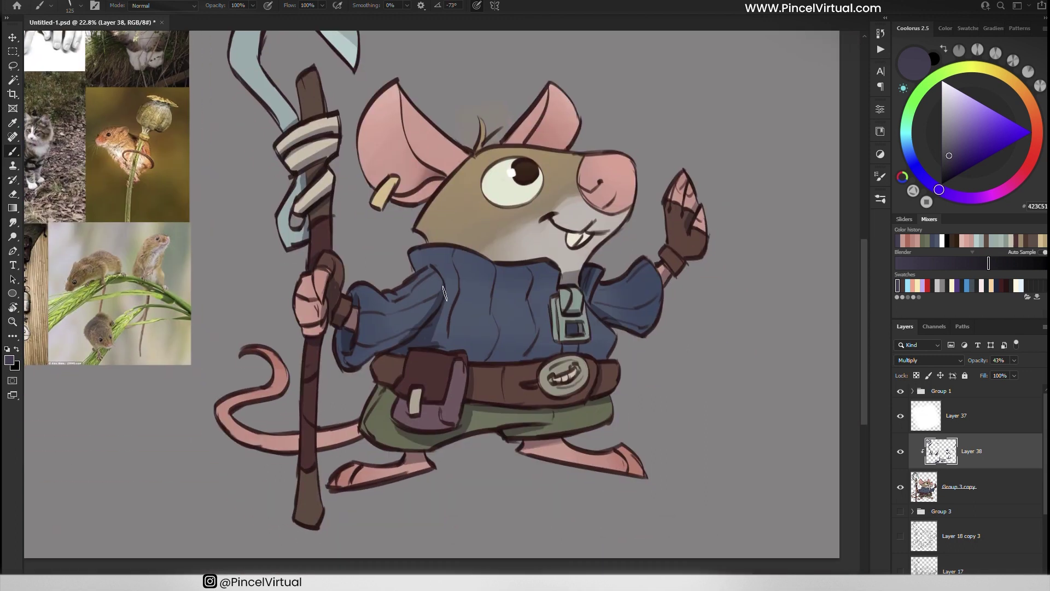
{"action": "scroll", "coordinate": [382, 353], "scroll_direction": "right", "scroll_amount": 2}
{"action": "scroll", "coordinate": [383, 353], "scroll_direction": "up", "scroll_amount": 1}
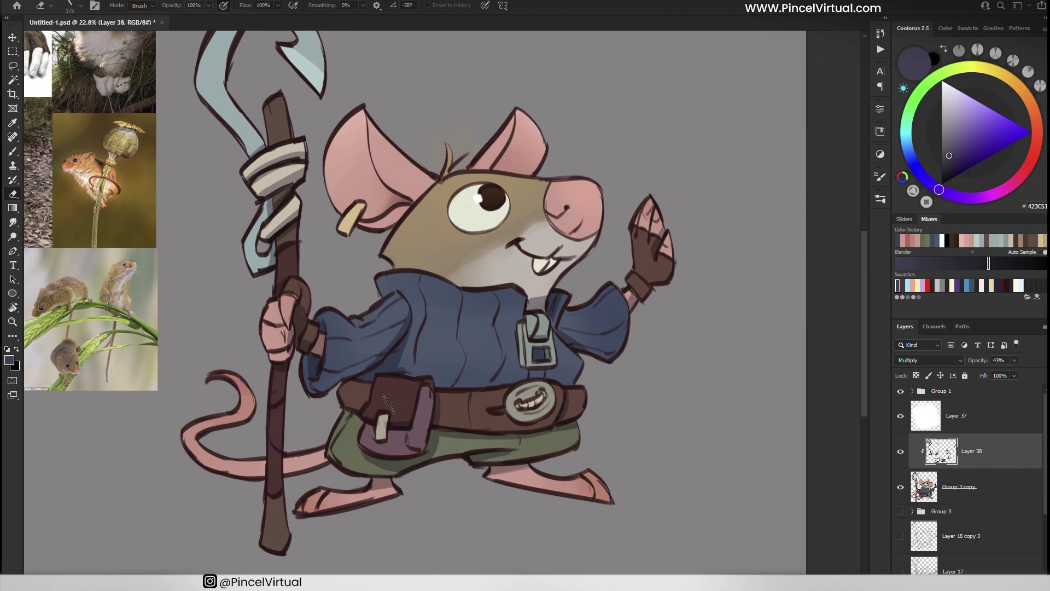